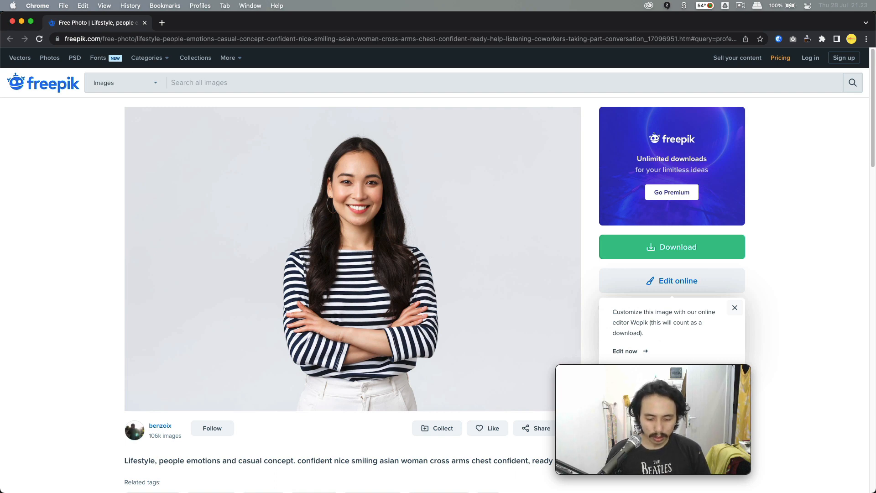
# - Preview the woman's and businessman's photos in the Tuts folder
pyautogui.press('super+Tab')
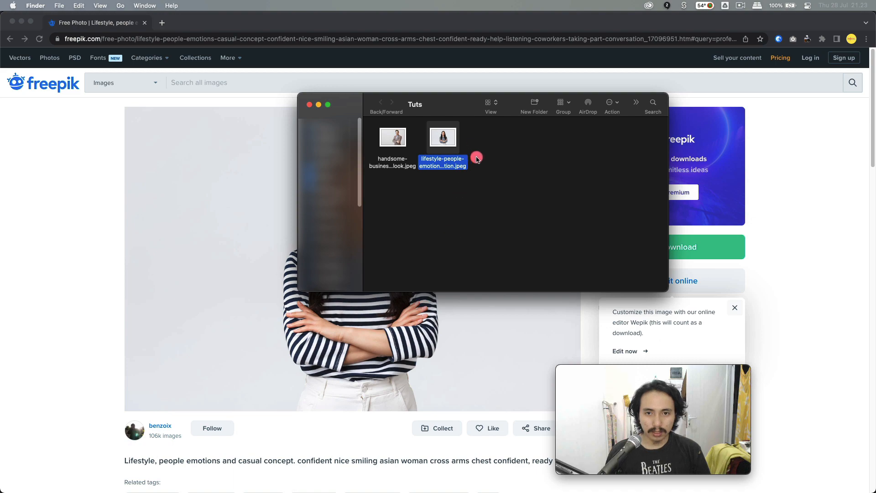
pyautogui.click(488, 166)
pyautogui.click(450, 146)
pyautogui.press('space')
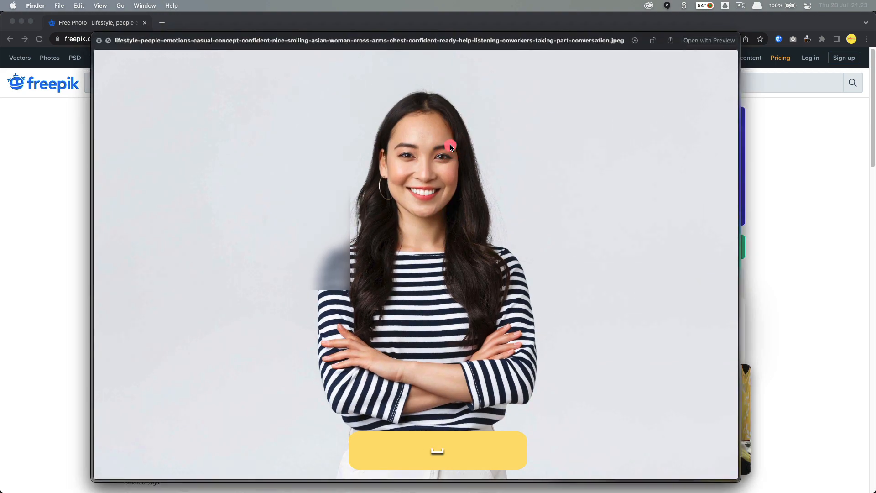
pyautogui.press('Left')
pyautogui.press('space')
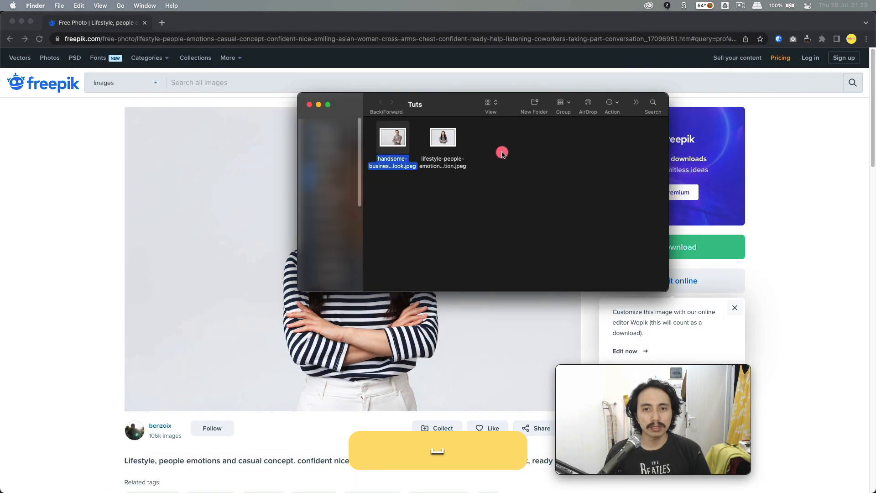
# - Open the woman's lifestyle jpeg in Adobe Photoshop 2022
pyautogui.moveTo(509, 143); pyautogui.dragTo(447, 180)
pyautogui.rightClick(450, 165)
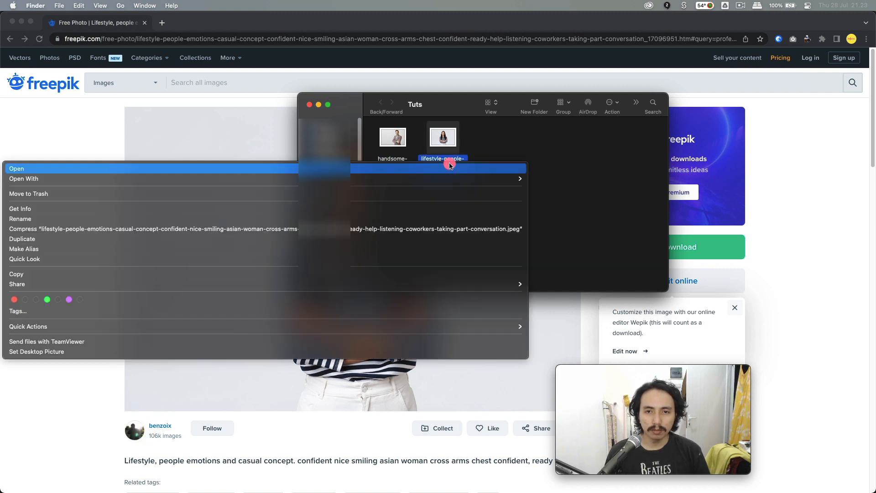
pyautogui.moveTo(452, 178)
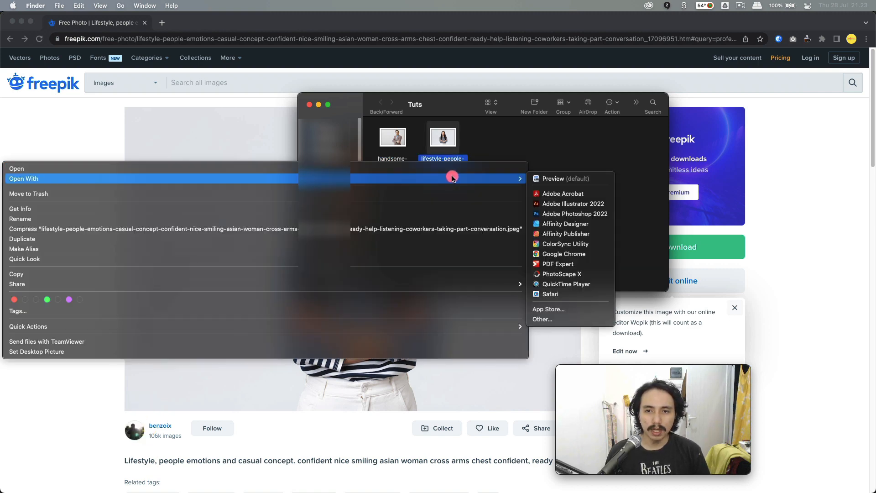
pyautogui.click(566, 213)
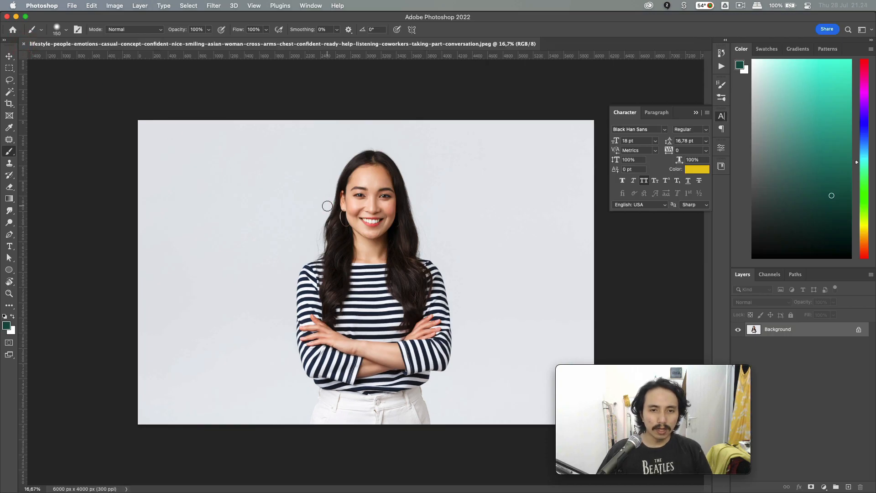
# - Choose the Magic Wand tool and enter the Select and Mask workspace
pyautogui.moveTo(583, 367)
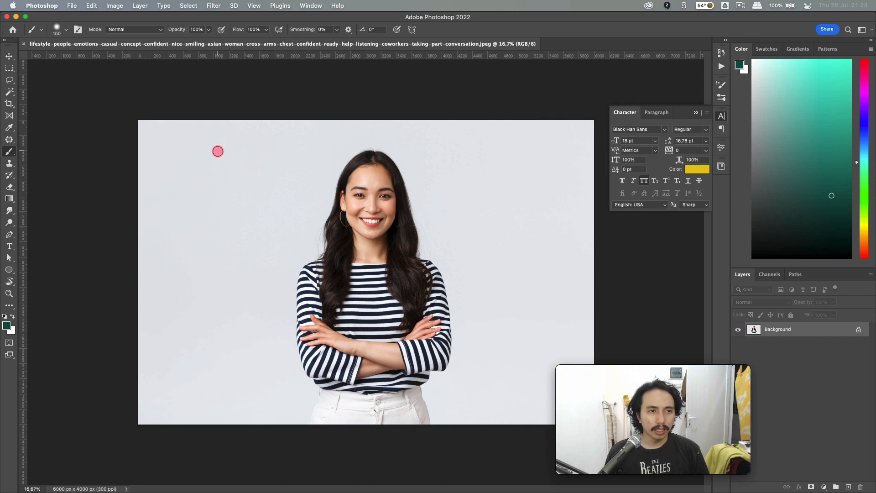
pyautogui.press('w')
pyautogui.rightClick(13, 95)
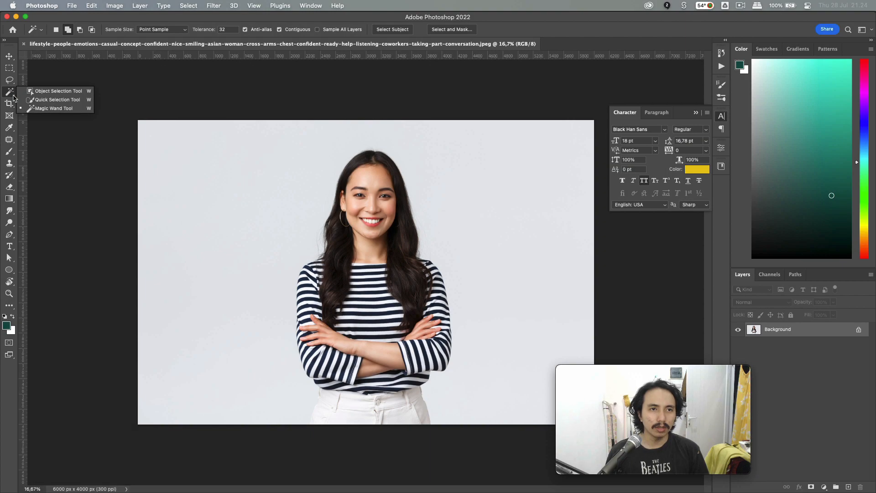
pyautogui.click(10, 94)
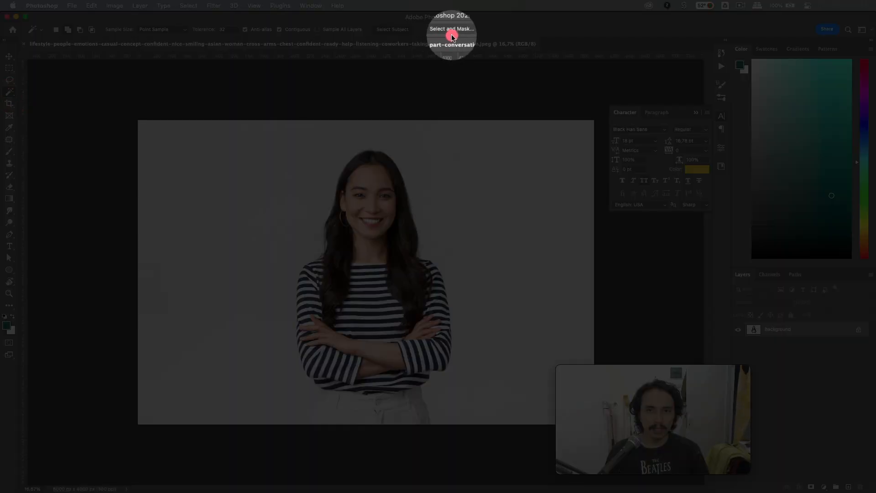
pyautogui.click(452, 30)
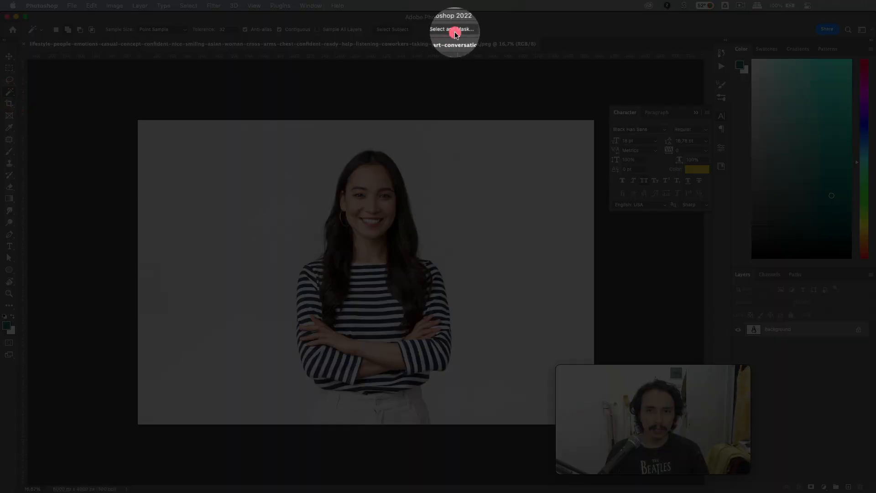
# - Select the woman as subject and refine the hair edges by the neck and shoulder
pyautogui.click(204, 30)
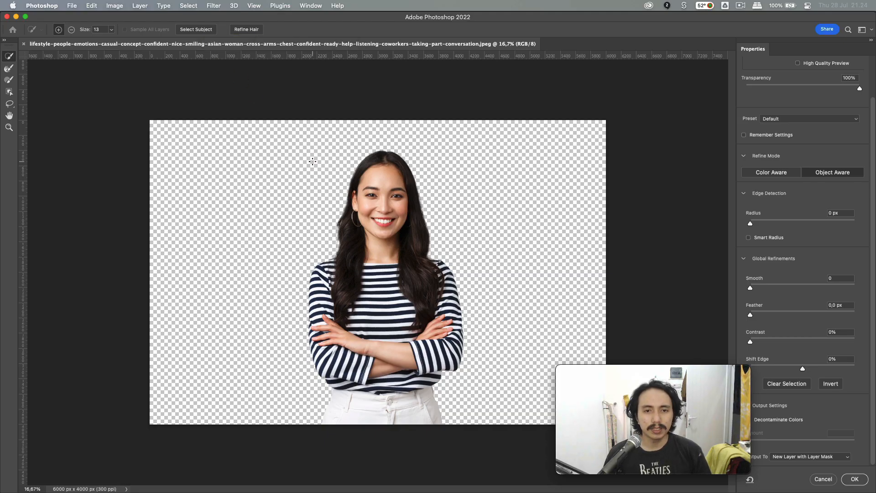
pyautogui.click(333, 247)
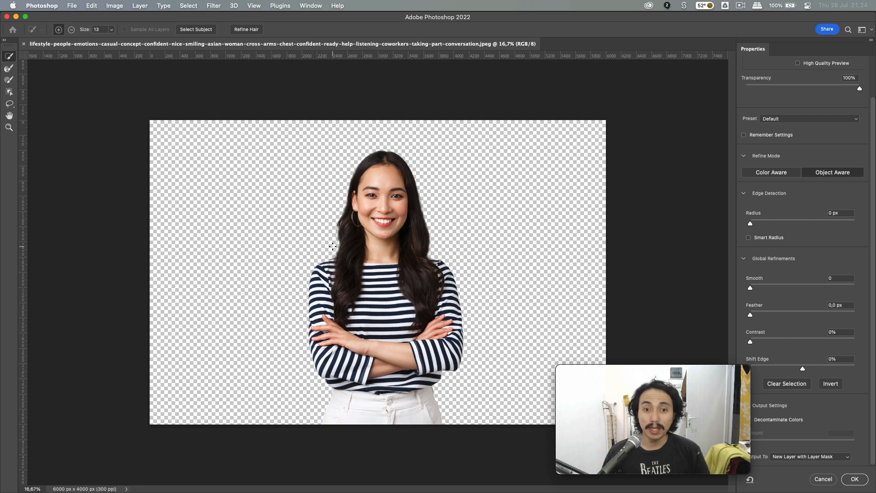
pyautogui.scroll(6, 333, 247)
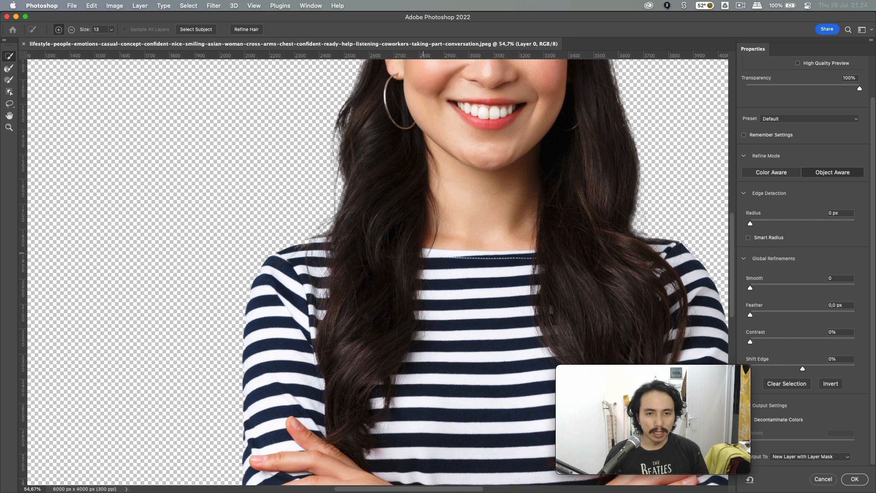
pyautogui.click(352, 181)
pyautogui.scroll(3, 352, 182)
pyautogui.scroll(10, 351, 180)
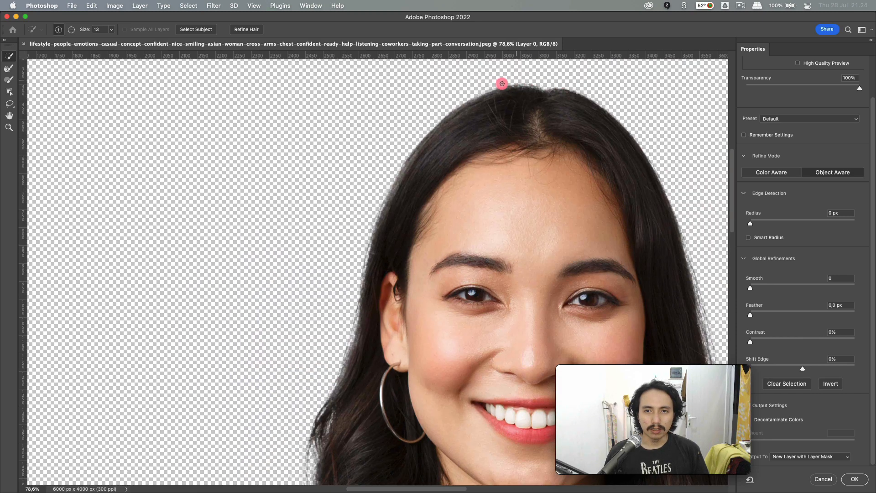
pyautogui.scroll(-5, 346, 340)
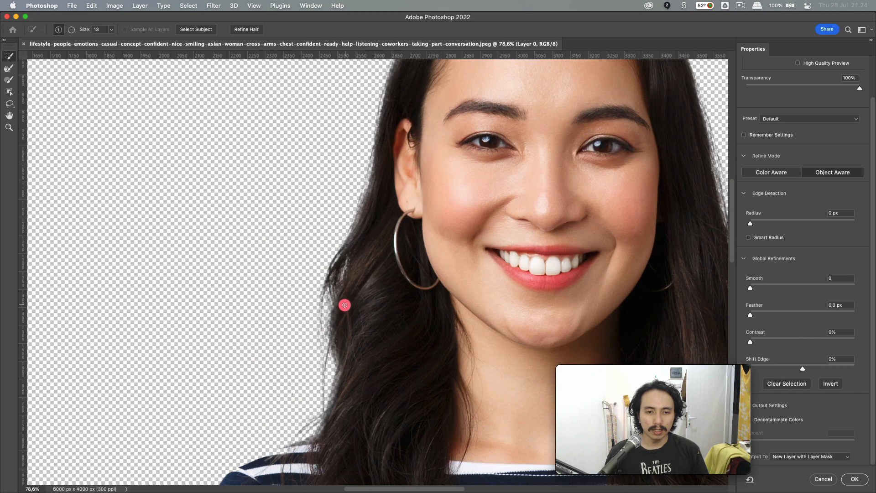
pyautogui.scroll(-4, 332, 356)
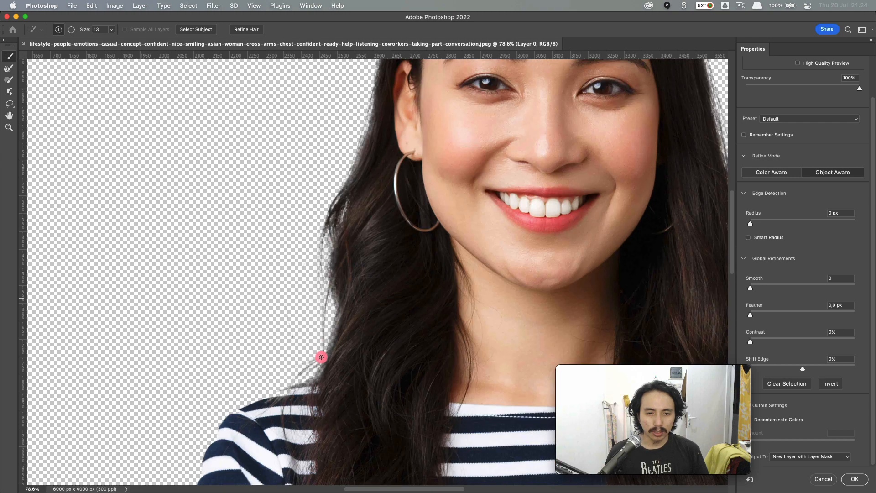
pyautogui.scroll(-2, 299, 355)
pyautogui.scroll(-1, 299, 356)
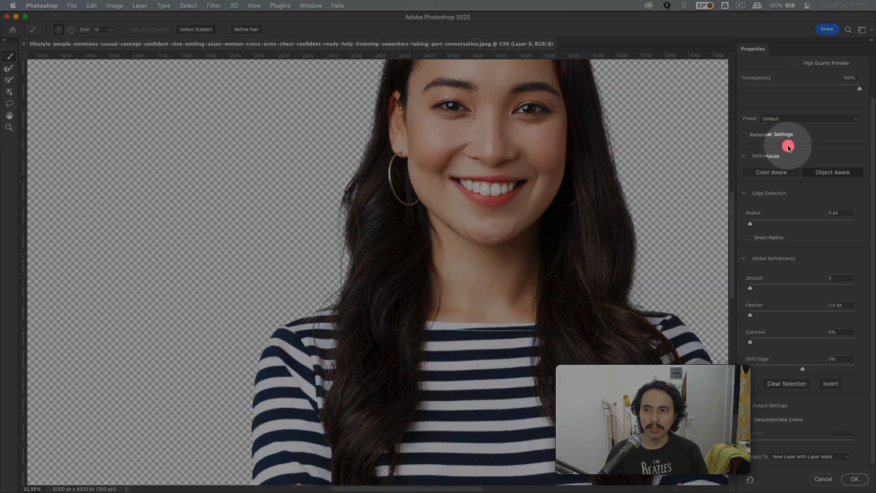
pyautogui.scroll(2, 788, 132)
# - Preview the cut-out On Black at 100% opacity
pyautogui.click(783, 97)
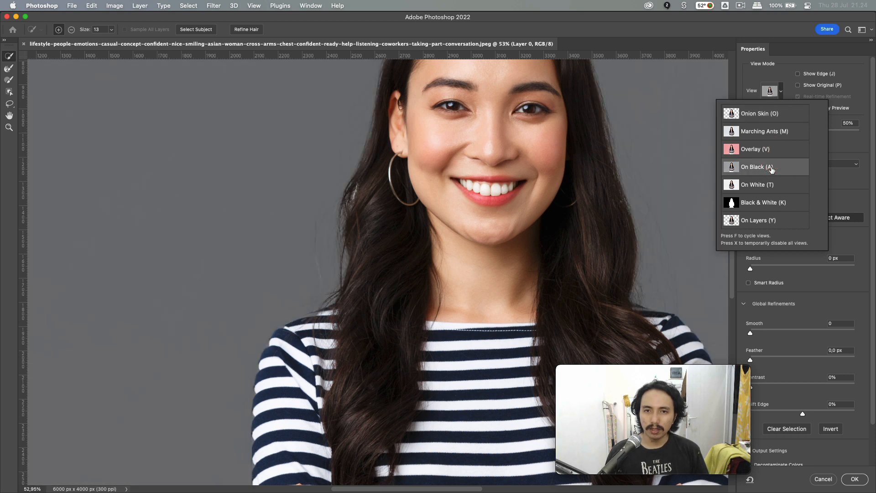
pyautogui.click(771, 169)
pyautogui.click(804, 136)
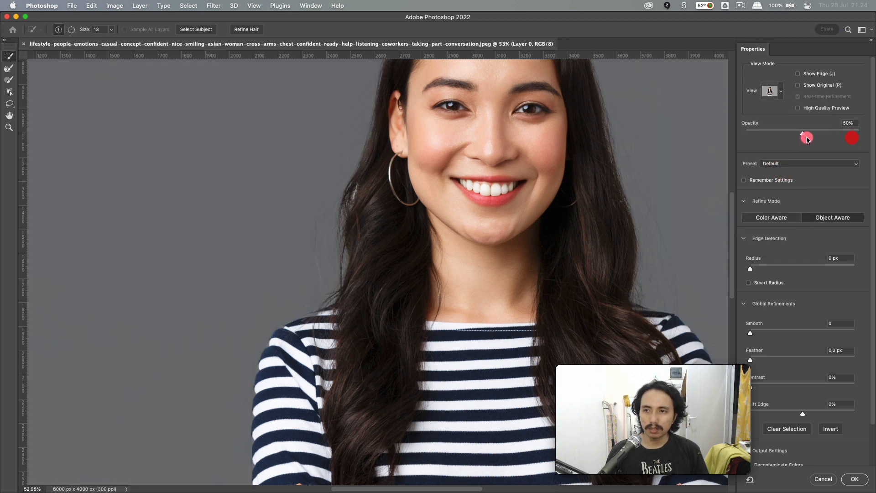
pyautogui.moveTo(807, 136); pyautogui.dragTo(860, 134)
pyautogui.scroll(-3, 401, 211)
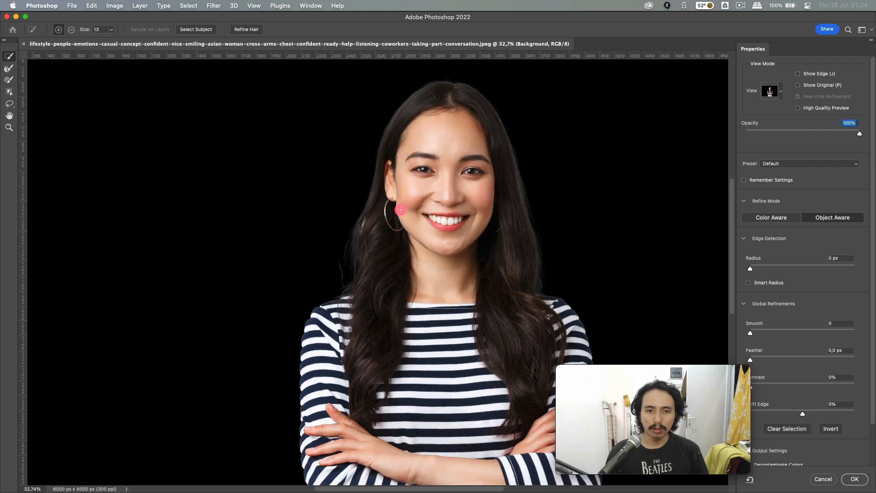
pyautogui.scroll(-2, 345, 267)
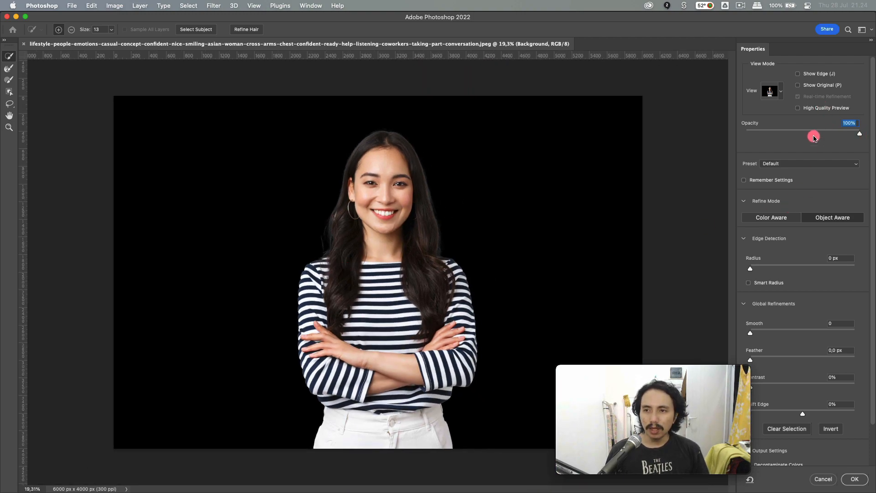
pyautogui.scroll(-2, 781, 314)
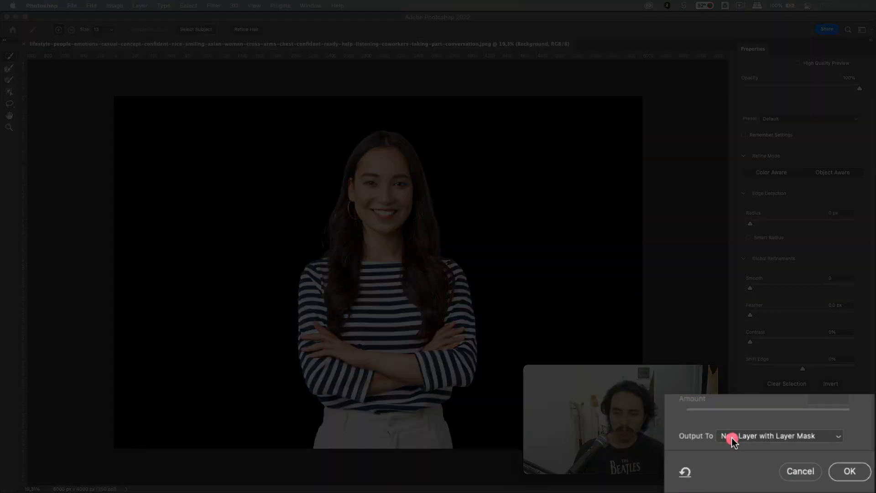
# - Output the selection as New Layer with Layer Mask and apply it
pyautogui.click(732, 439)
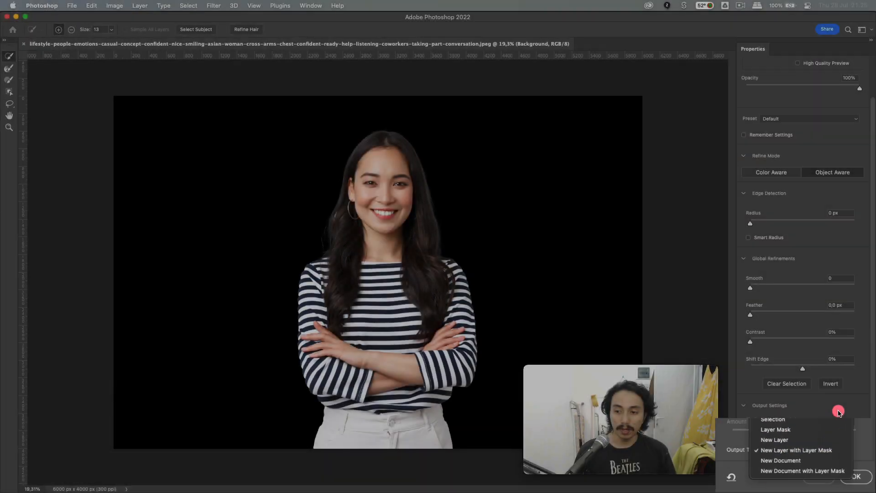
pyautogui.click(834, 410)
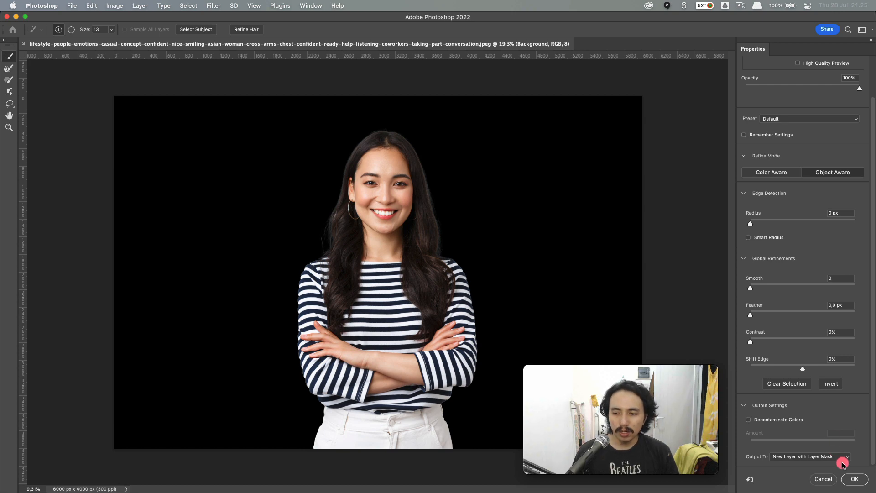
pyautogui.click(849, 481)
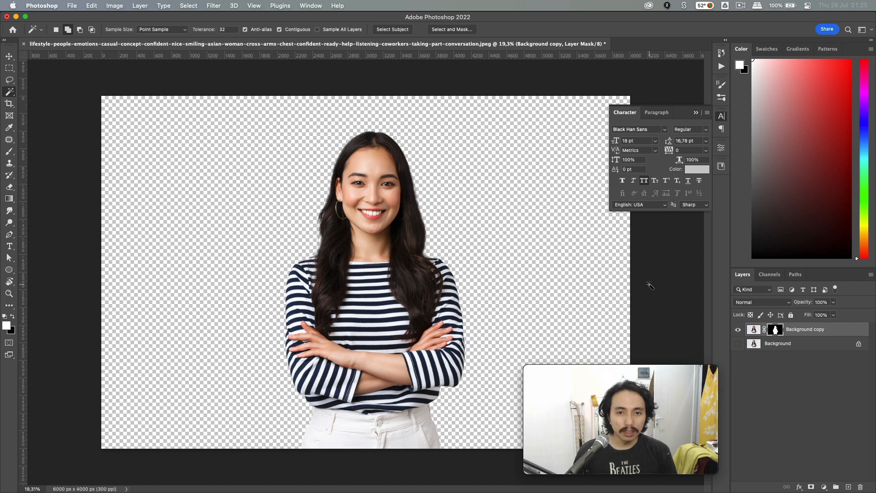
pyautogui.click(810, 347)
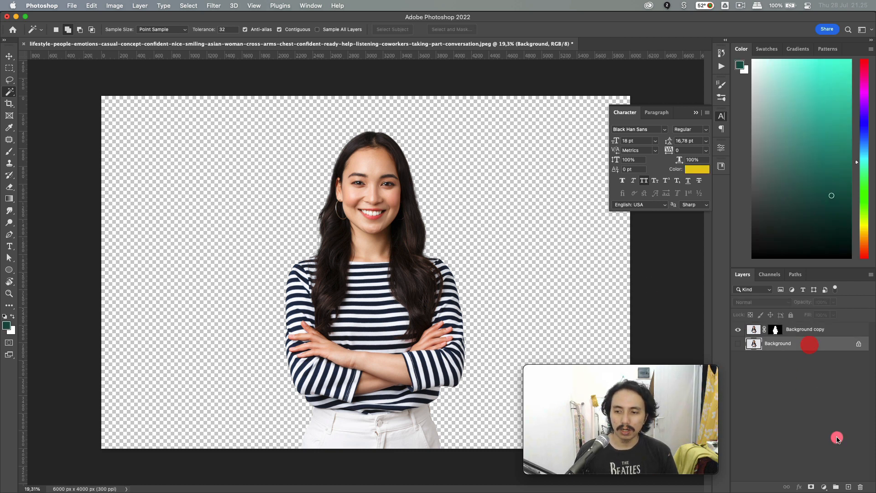
pyautogui.click(849, 486)
pyautogui.click(836, 106)
pyautogui.moveTo(837, 106); pyautogui.dragTo(851, 36)
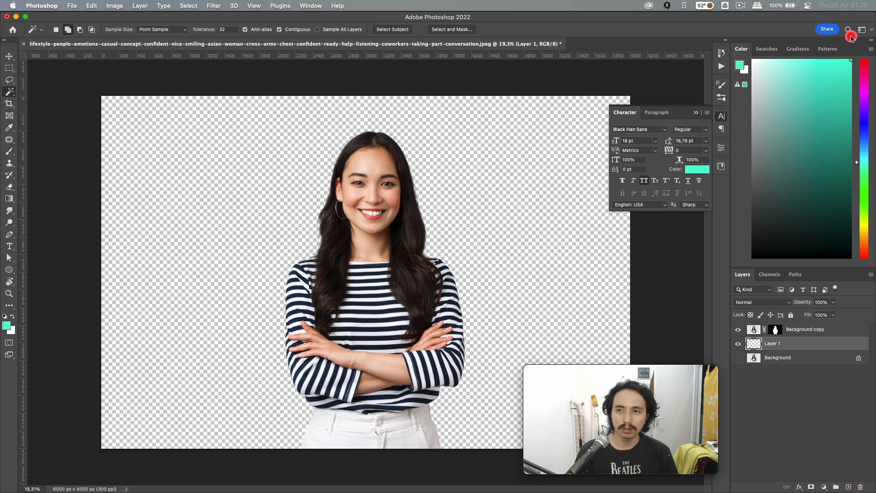
pyautogui.hotkey('alt', 'BackSpace')
pyautogui.press('super+minus')
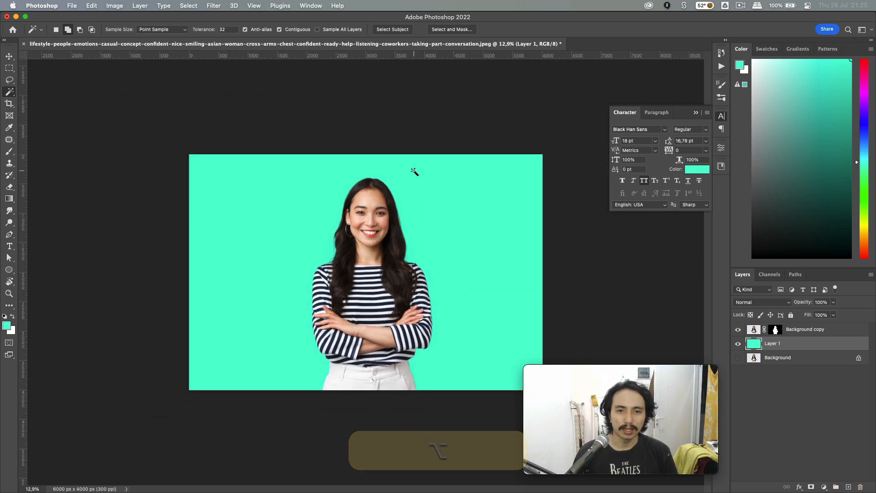
pyautogui.press('v')
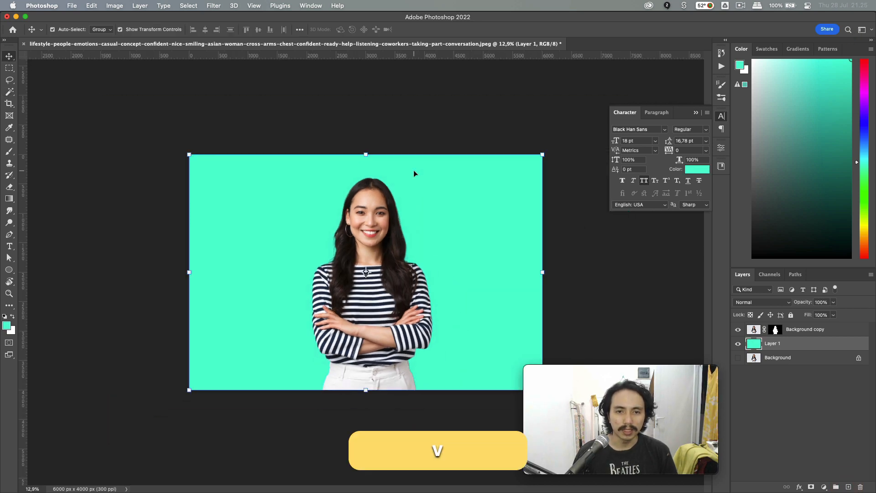
pyautogui.click(738, 347)
pyautogui.press('BackSpace')
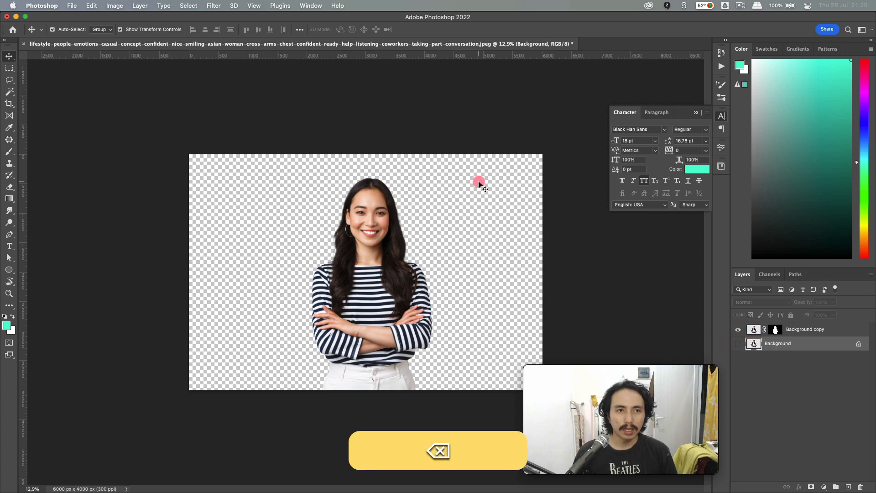
pyautogui.press('super+s')
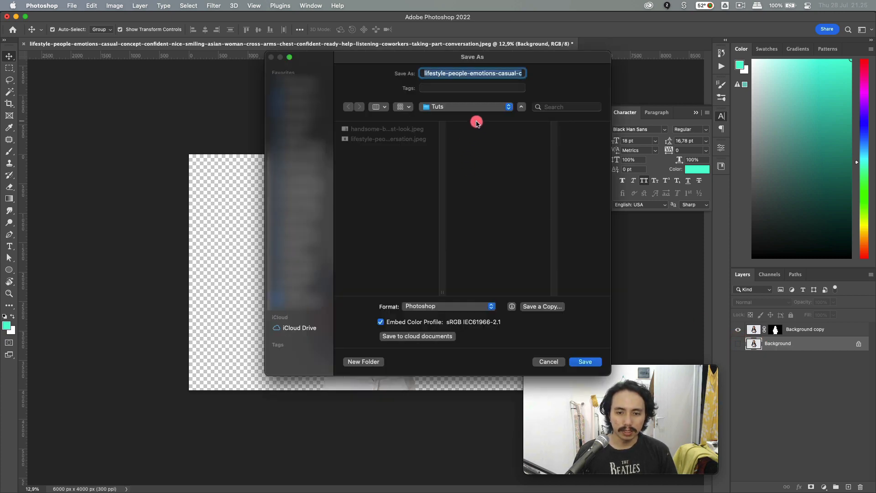
# - Save the cut-out portrait as 'Mbak mbak' in Photoshop format
pyautogui.write('Mbak mbak')
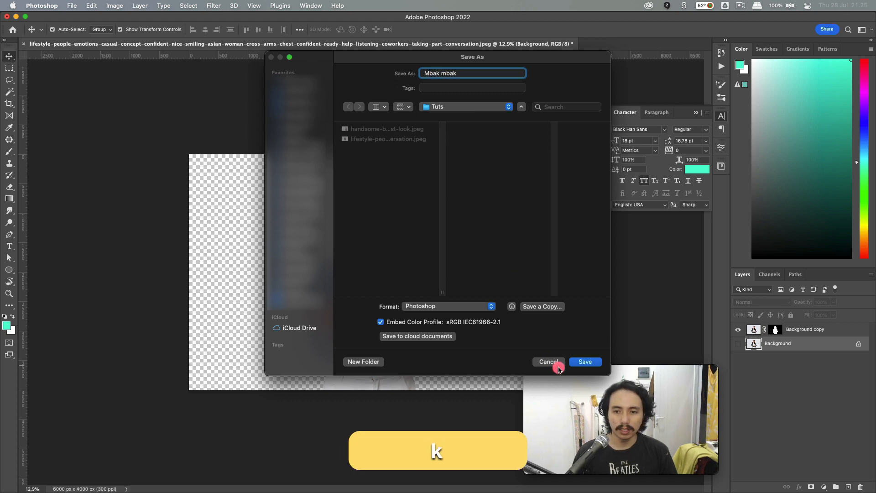
pyautogui.click(585, 364)
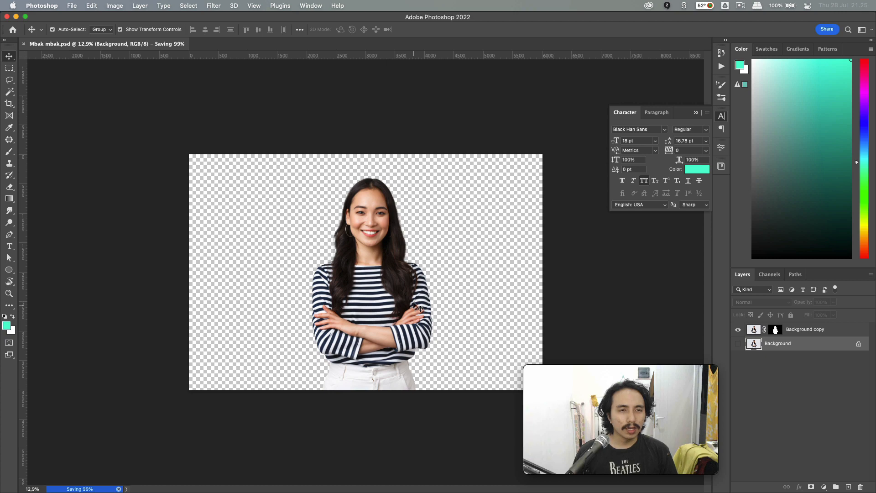
pyautogui.click(371, 229)
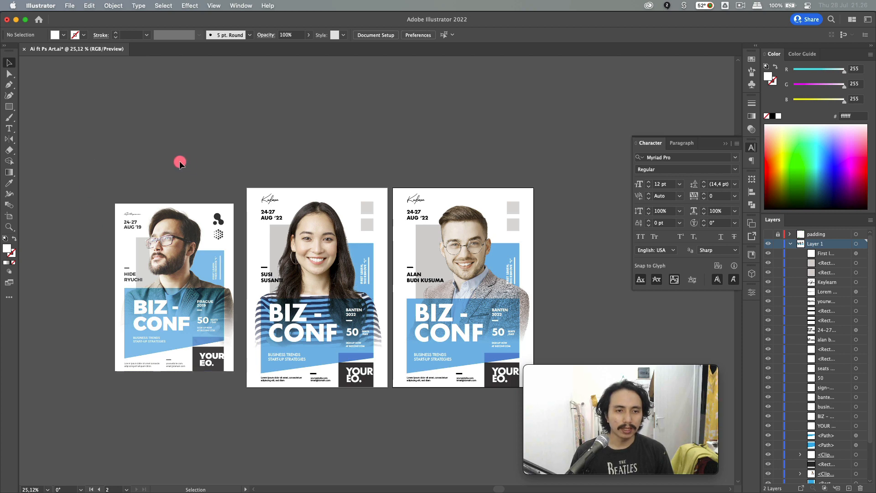
# - Copy the left poster and create a new A4 document in millimetres with RGB colour
pyautogui.click(169, 215)
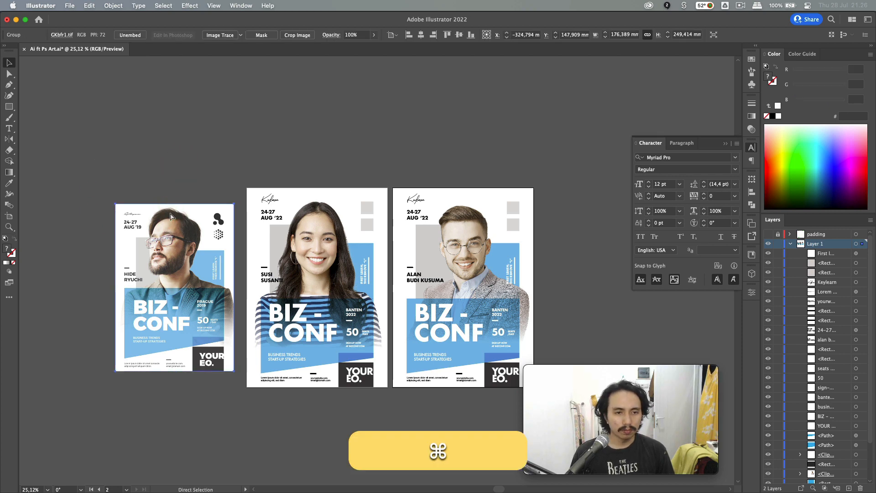
pyautogui.press('super+c')
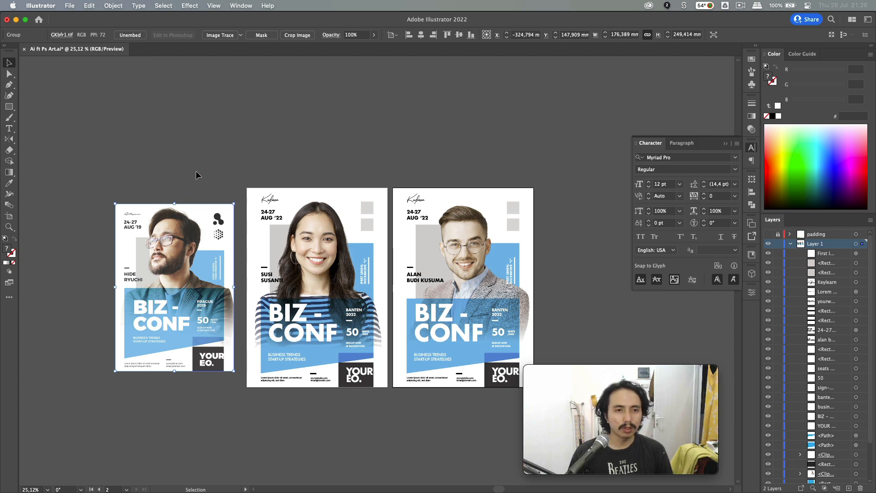
pyautogui.press('super+n')
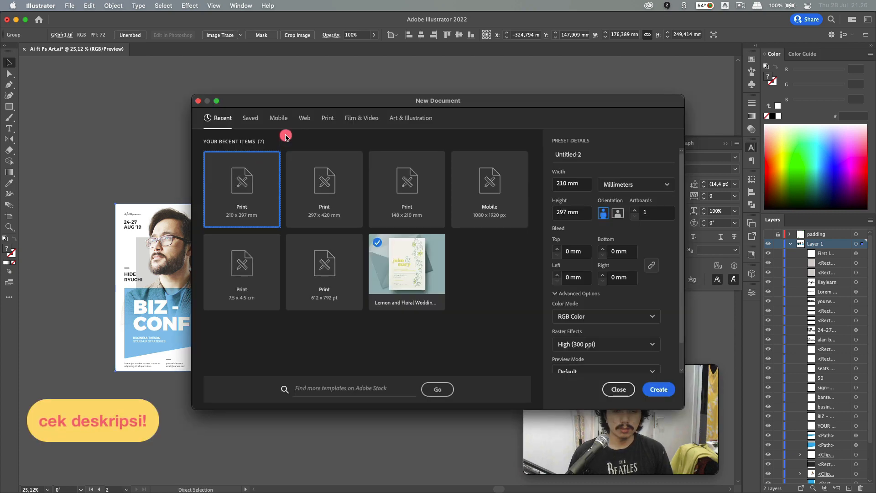
pyautogui.click(326, 121)
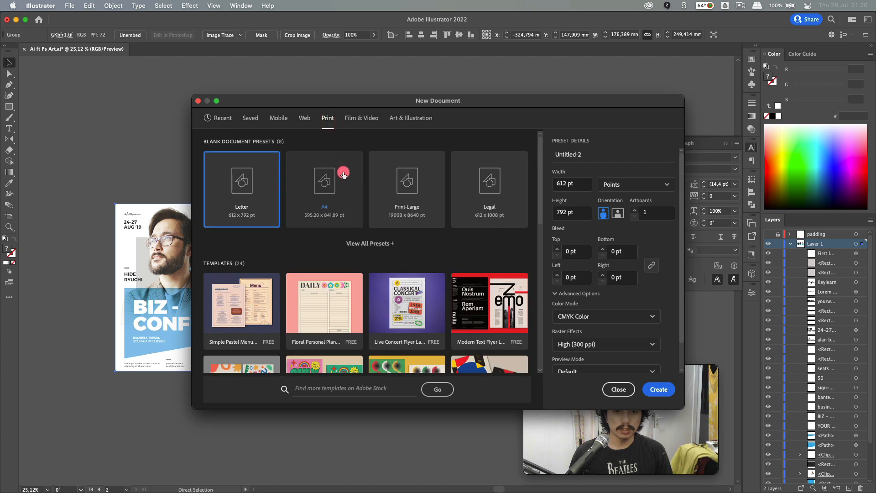
pyautogui.click(344, 172)
pyautogui.click(651, 185)
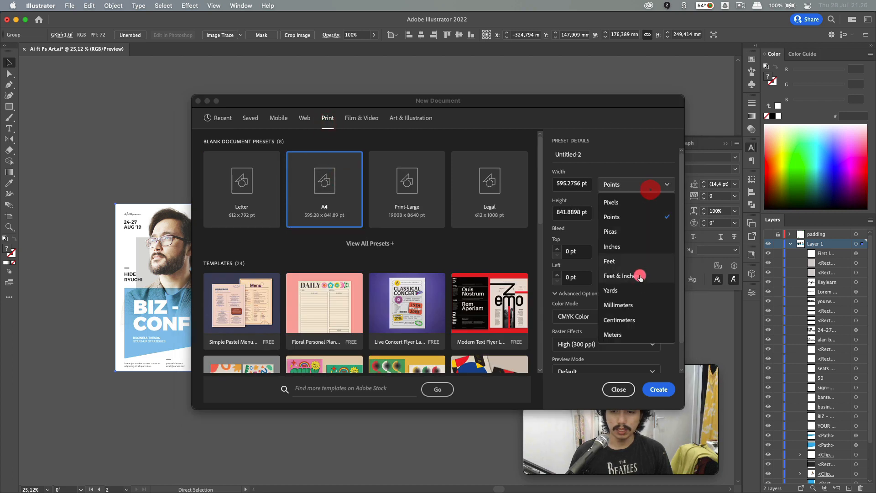
pyautogui.click(646, 302)
pyautogui.scroll(-2, 648, 300)
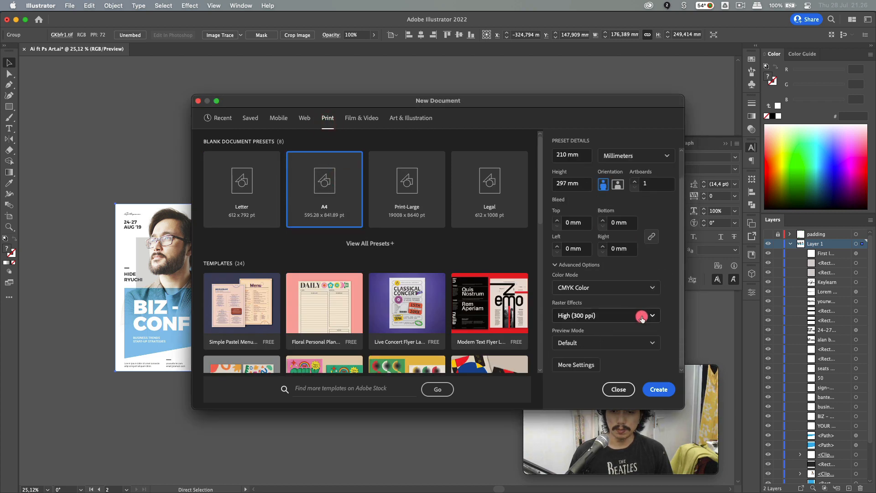
pyautogui.click(631, 296)
pyautogui.click(617, 304)
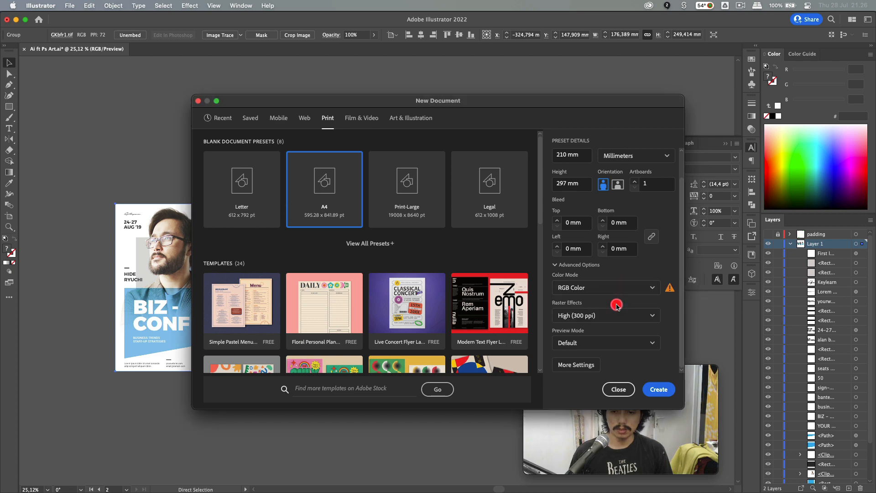
pyautogui.click(660, 389)
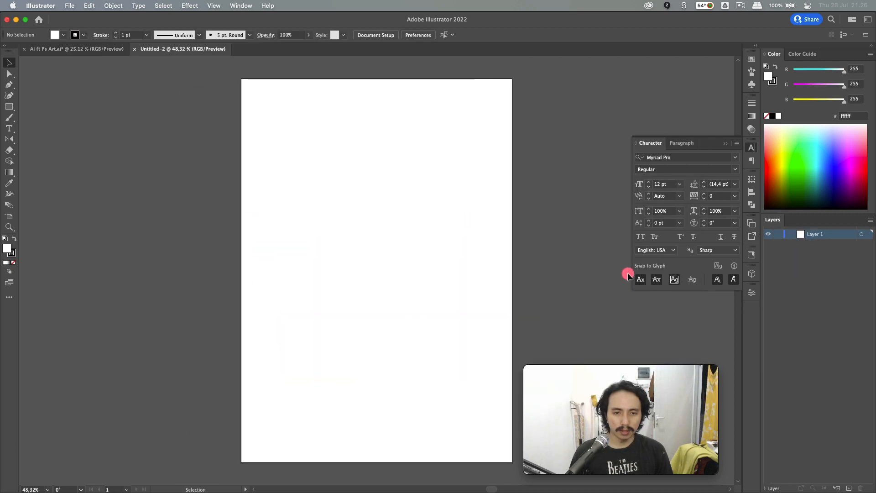
# - Paste the poster into Untitled-2 and move it left of the empty artboard
pyautogui.press('super+v')
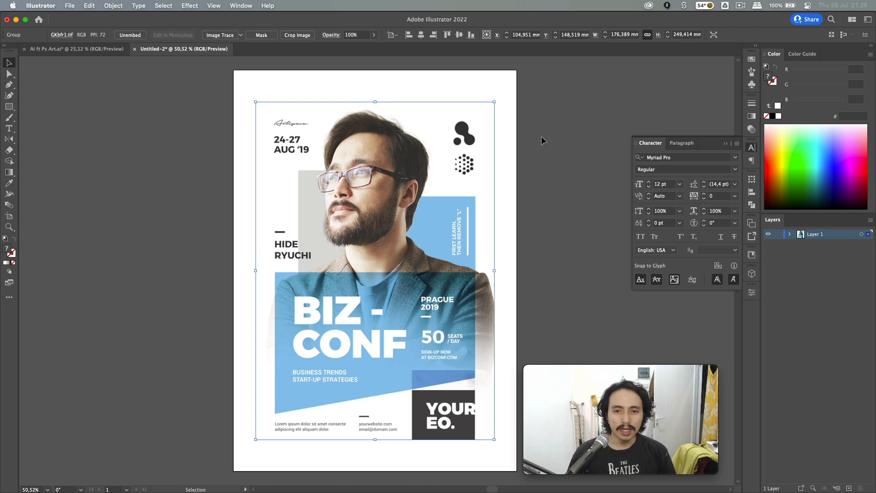
pyautogui.click(551, 147)
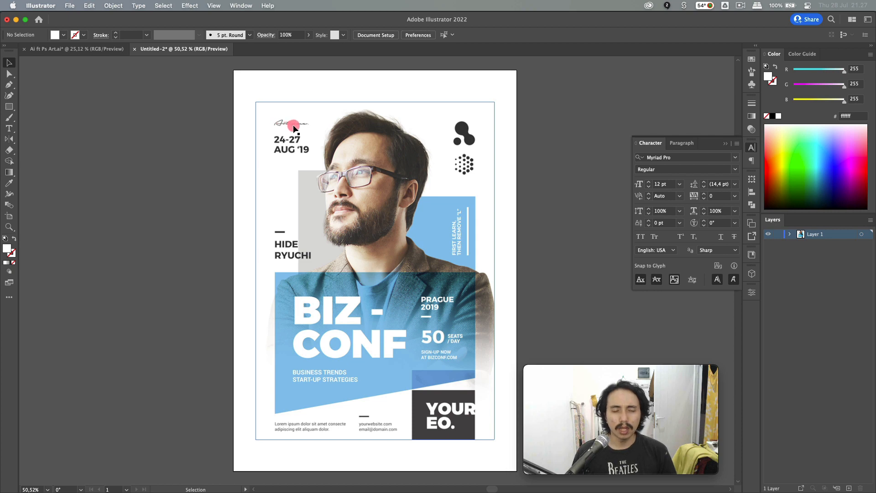
pyautogui.scroll(-2, 217, 174)
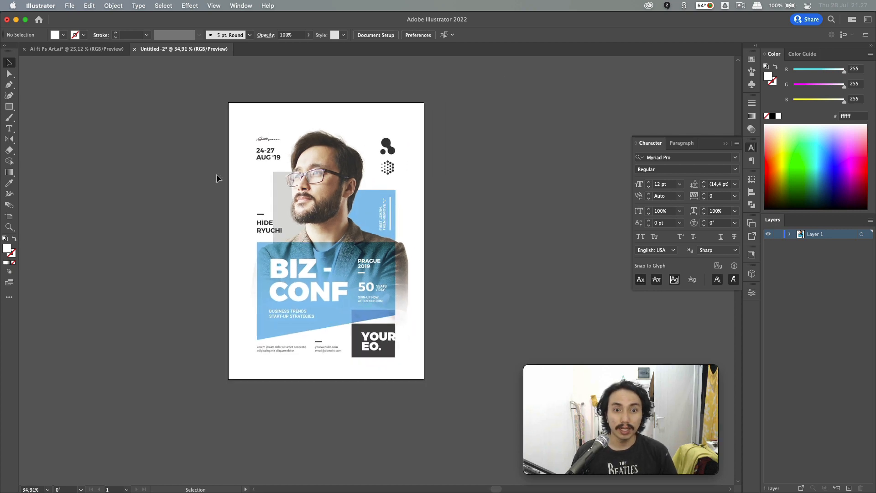
pyautogui.moveTo(348, 230); pyautogui.dragTo(128, 233)
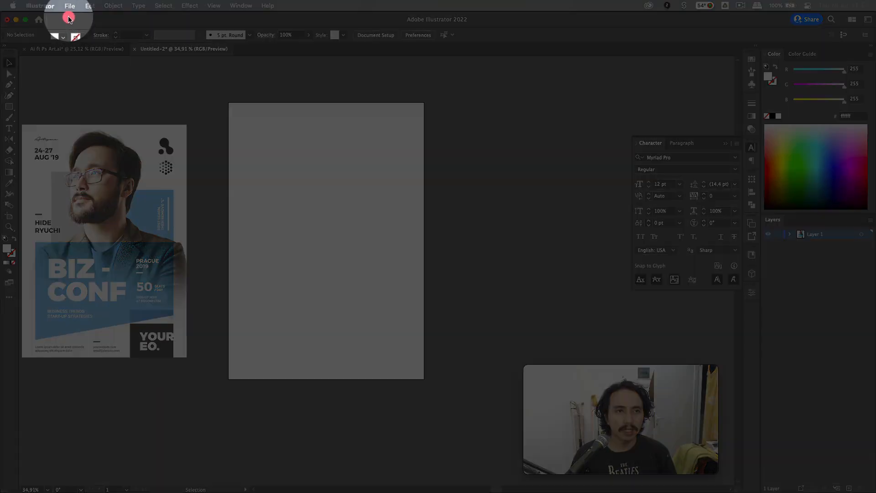
pyautogui.click(67, 6)
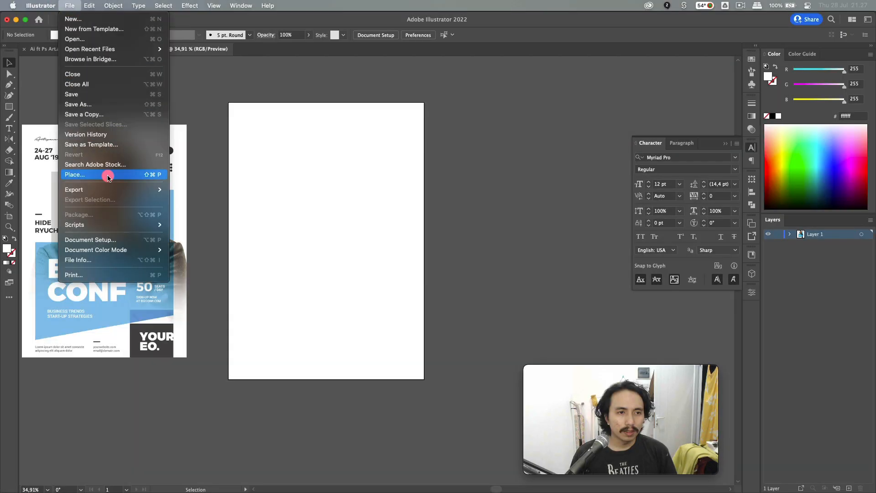
# - Drag Mbak mbak.psd from the Tuts folder into the document and centre it over the artboard
pyautogui.click(270, 180)
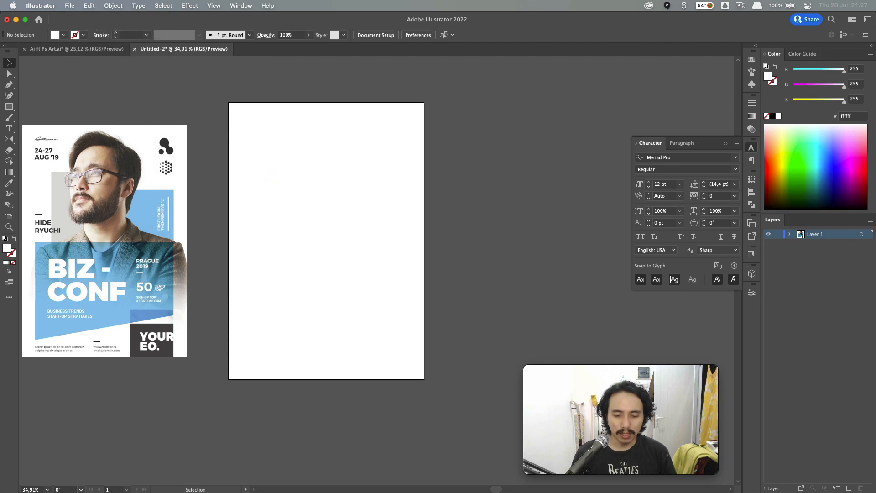
pyautogui.press('super+Tab')
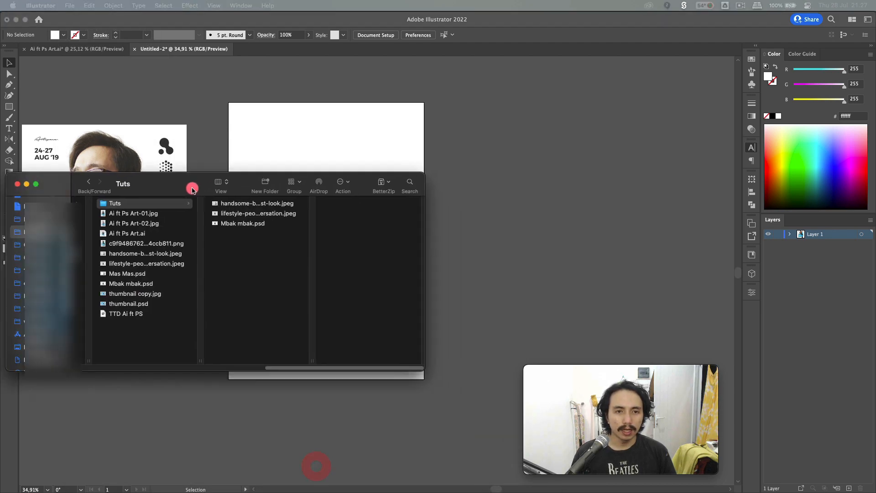
pyautogui.click(241, 225)
pyautogui.moveTo(235, 224); pyautogui.dragTo(519, 192)
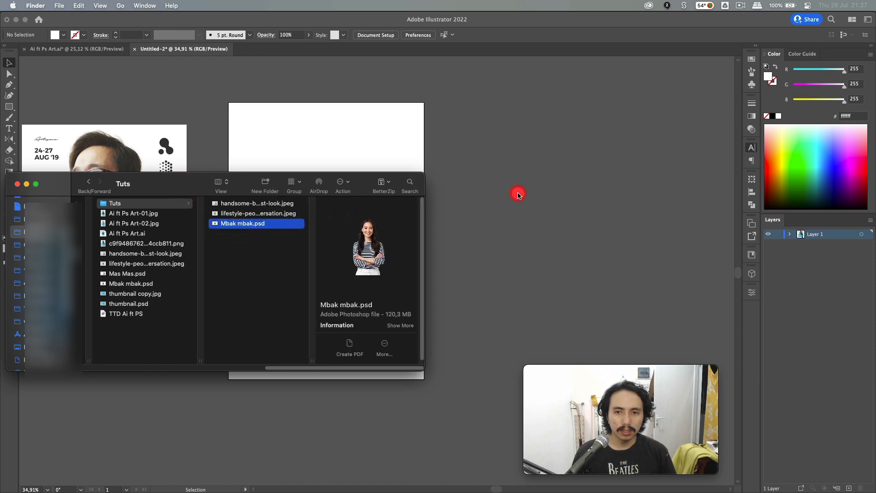
pyautogui.scroll(-3, 291, 197)
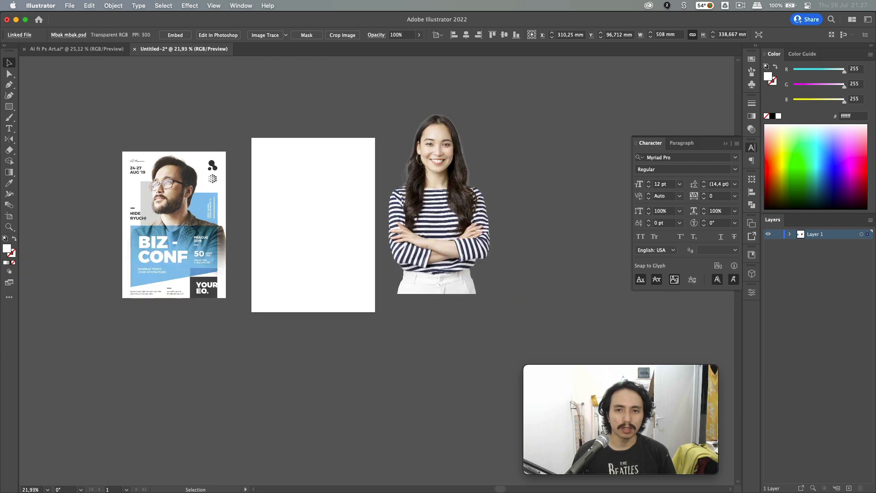
pyautogui.moveTo(475, 191); pyautogui.dragTo(332, 192)
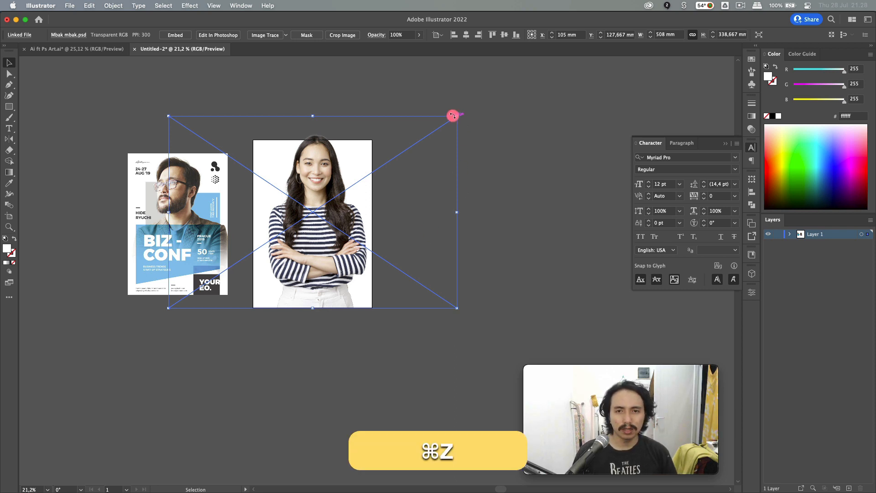
# - Scale up the portrait proportionally and position it so her lower body extends below the artboard
pyautogui.moveTo(455, 116); pyautogui.dragTo(540, 86)
pyautogui.moveTo(321, 219); pyautogui.dragTo(302, 257)
pyautogui.click(388, 221)
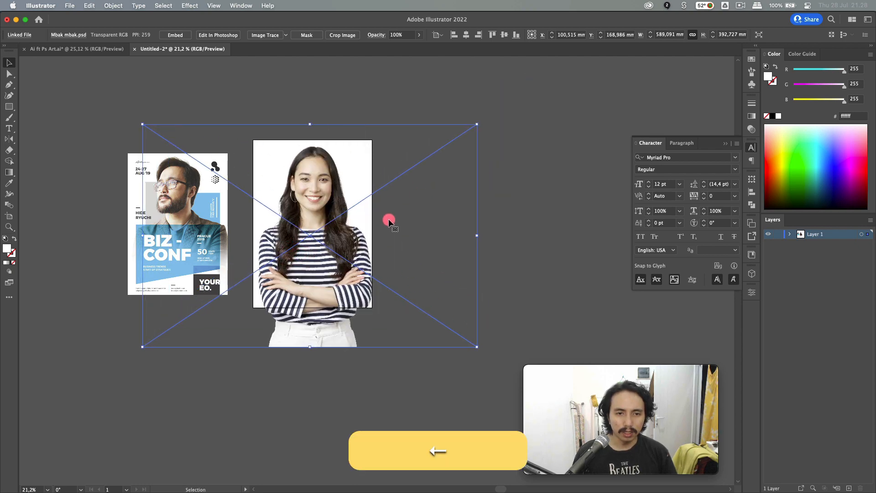
pyautogui.press('Left')
pyautogui.moveTo(476, 125); pyautogui.dragTo(471, 130)
pyautogui.click(300, 417)
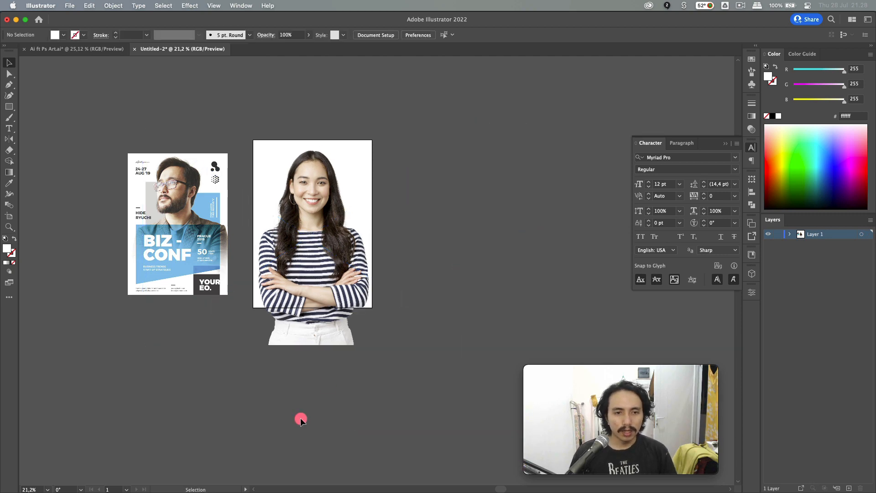
pyautogui.scroll(2, 301, 412)
pyautogui.scroll(2, 224, 409)
pyautogui.hscroll(-1, 223, 410)
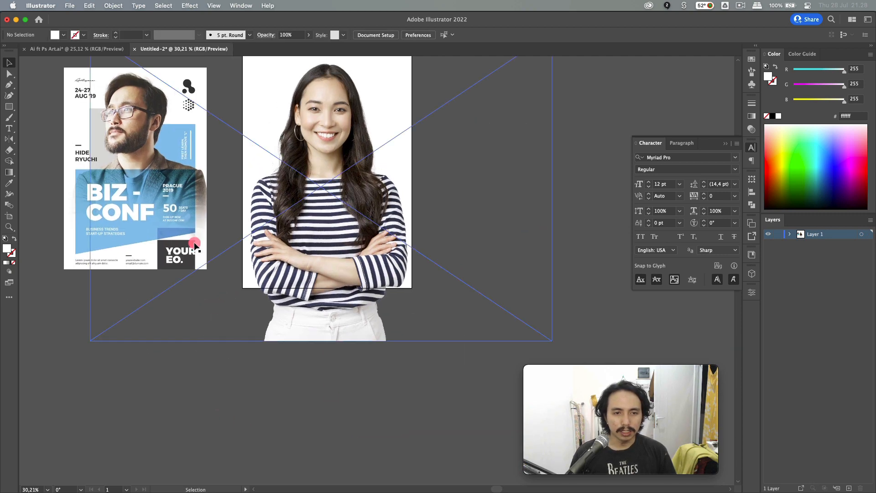
pyautogui.scroll(3, 218, 402)
pyautogui.hscroll(-1, 218, 402)
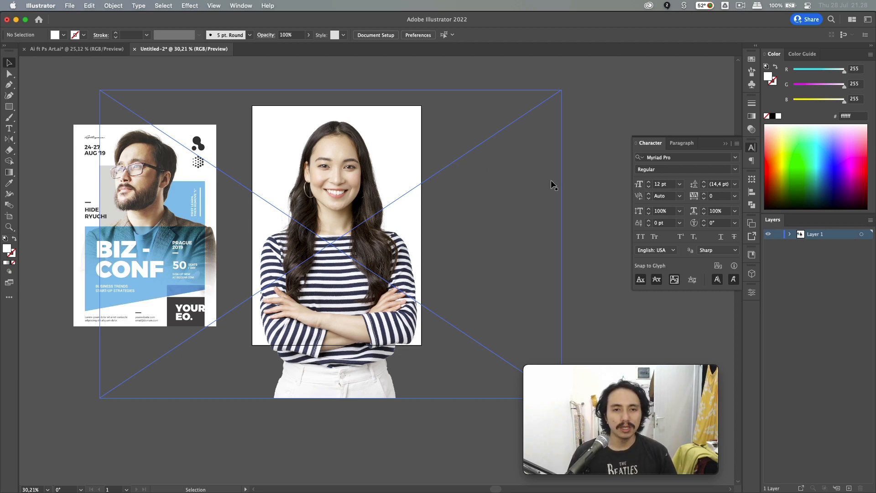
pyautogui.click(568, 178)
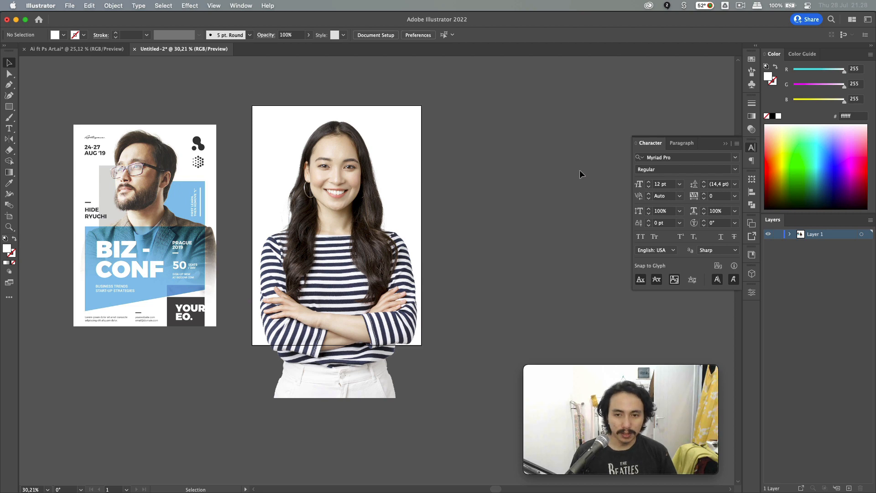
# - Draw an artboard-sized rectangle with a top-to-bottom white-to-black gradient
pyautogui.press('m')
pyautogui.moveTo(254, 106); pyautogui.dragTo(421, 346)
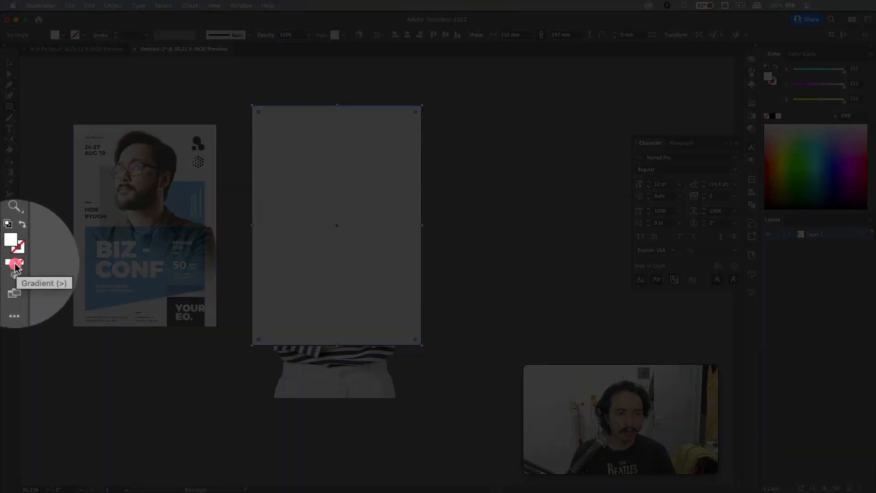
pyautogui.click(9, 269)
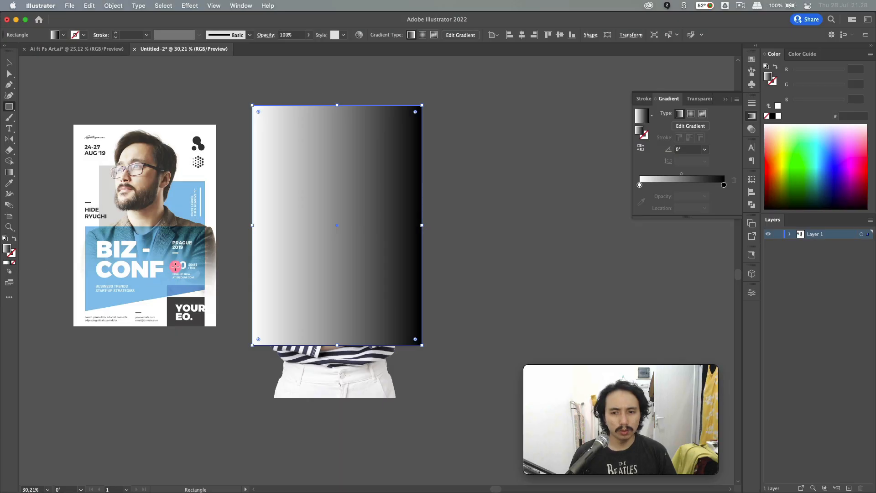
pyautogui.press('g')
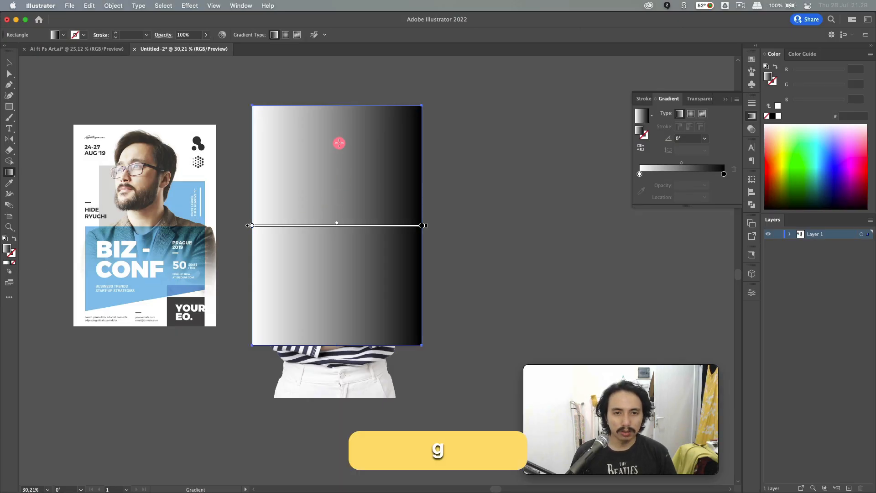
pyautogui.moveTo(331, 132)
pyautogui.mouseDown()
pyautogui.moveTo(328, 307)
pyautogui.moveTo(331, 290)
pyautogui.mouseUp()
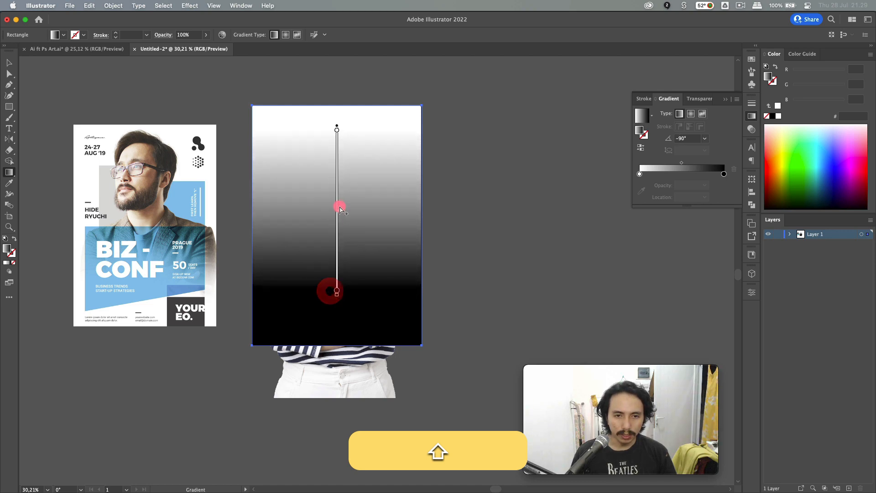
pyautogui.moveTo(340, 234); pyautogui.dragTo(340, 279)
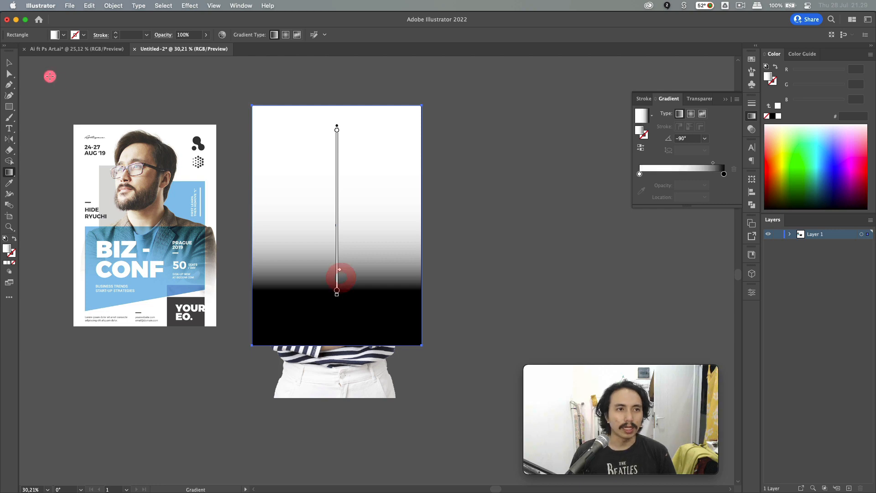
pyautogui.click(9, 63)
# - Select the gradient rectangle and copy it to the clipboard
pyautogui.click(92, 86)
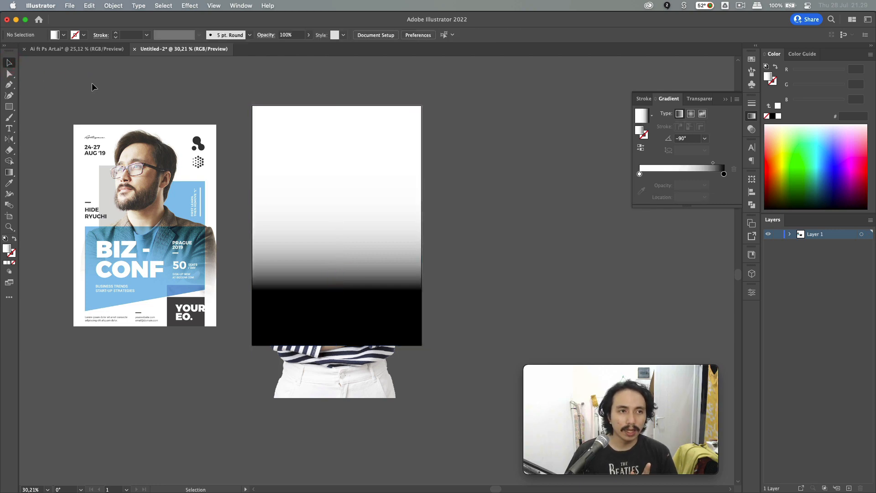
pyautogui.click(348, 164)
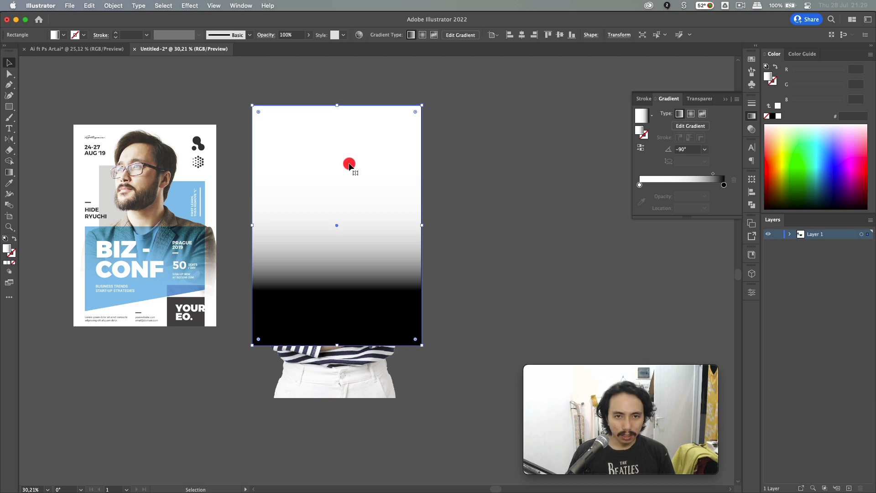
pyautogui.press('super+c')
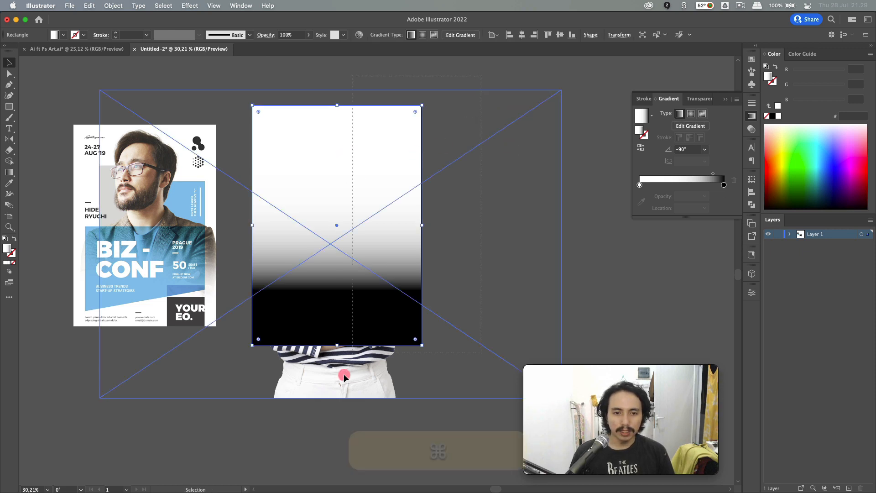
# - Clip the portrait photo to the gradient rectangle with a clipping mask
pyautogui.moveTo(329, 429); pyautogui.dragTo(587, 166)
pyautogui.press('super+shift+F10')
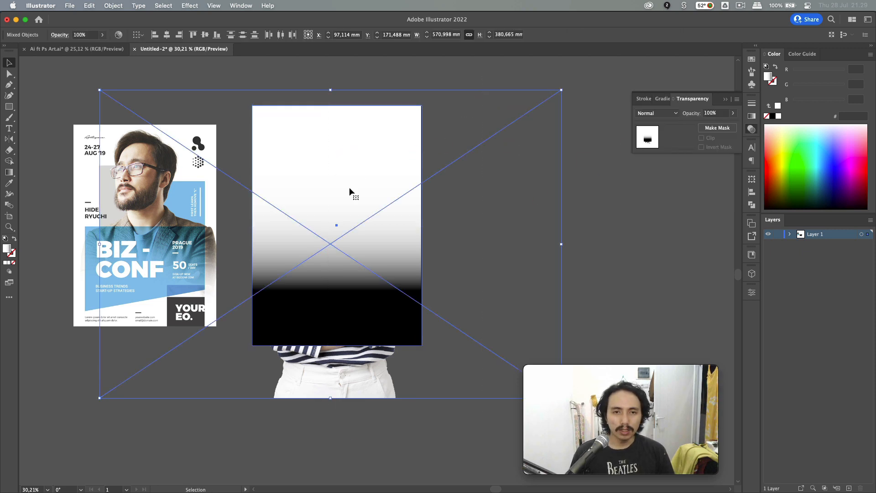
pyautogui.rightClick(350, 190)
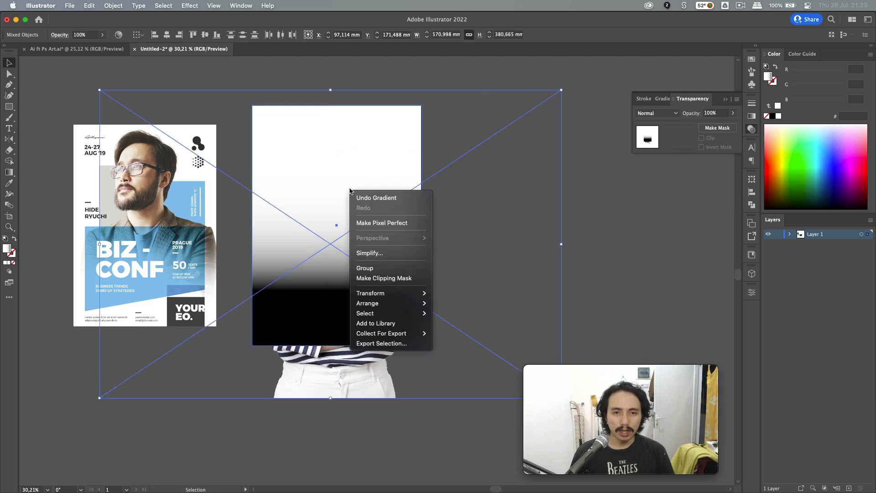
pyautogui.click(388, 281)
pyautogui.click(510, 276)
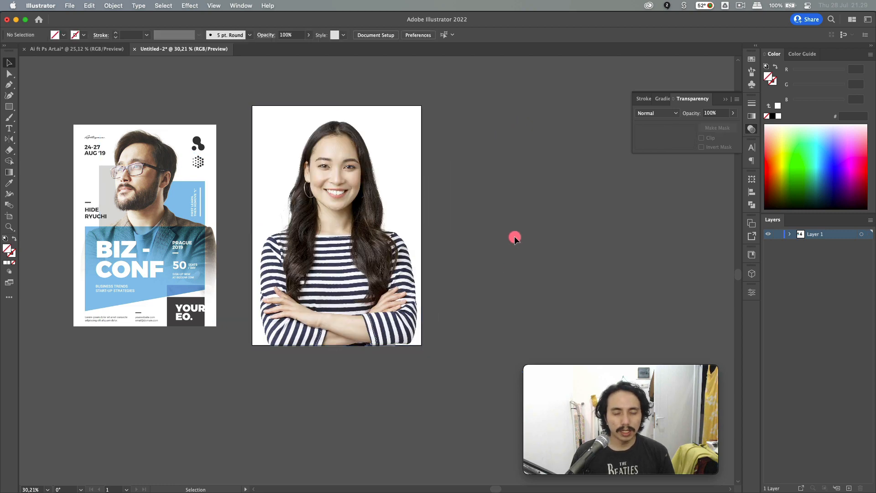
# - Add an opacity mask to the clipped portrait and enter mask editing
pyautogui.click(383, 241)
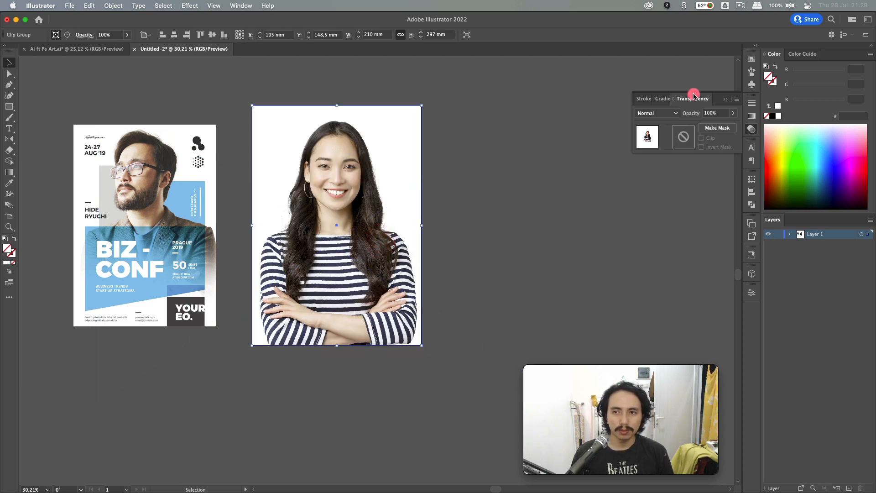
pyautogui.click(242, 5)
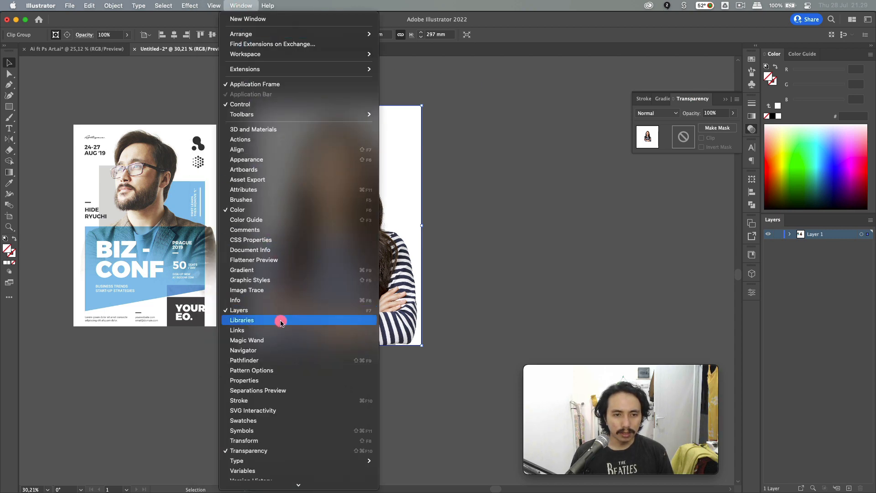
pyautogui.click(534, 227)
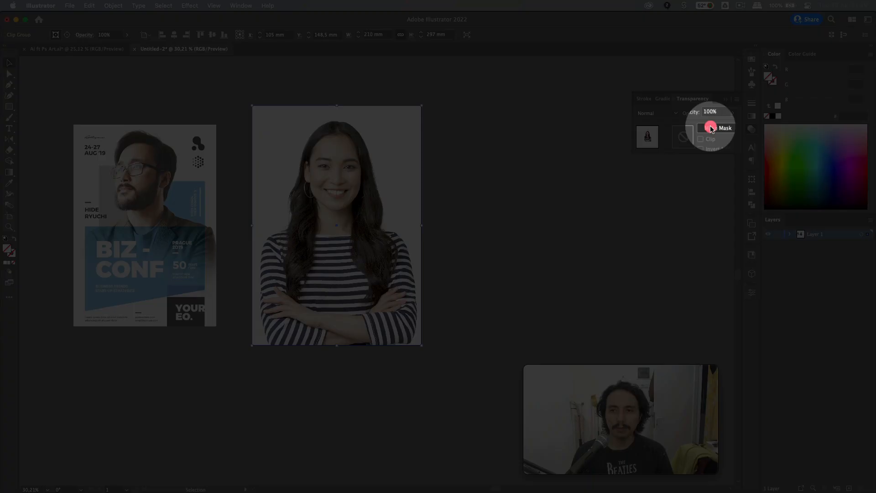
pyautogui.click(711, 129)
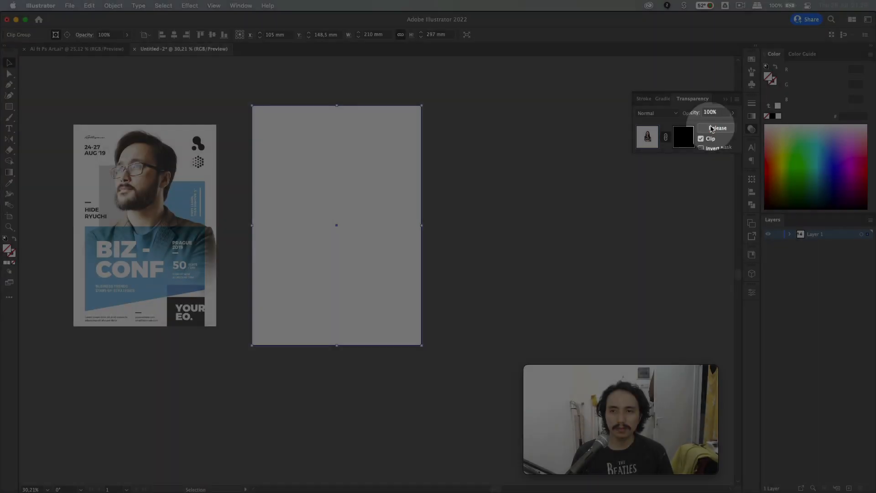
pyautogui.click(684, 137)
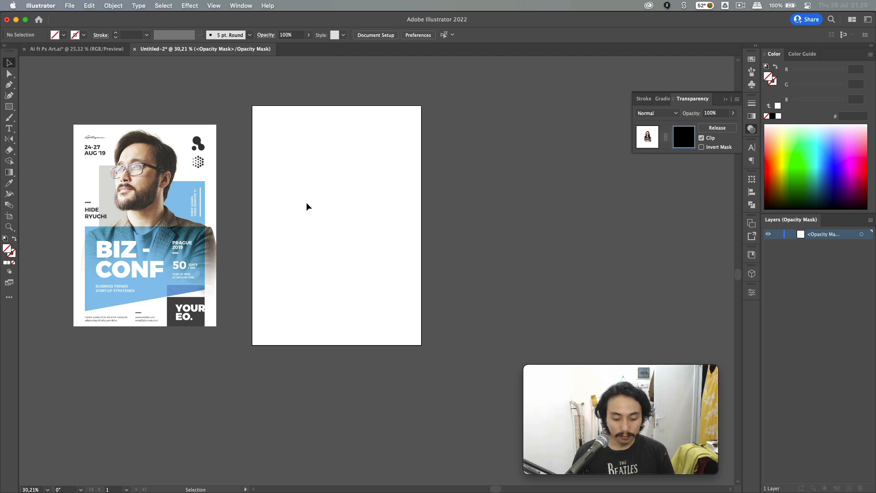
# - Paste the copied gradient rectangle in front inside the opacity mask and select it
pyautogui.press('super')
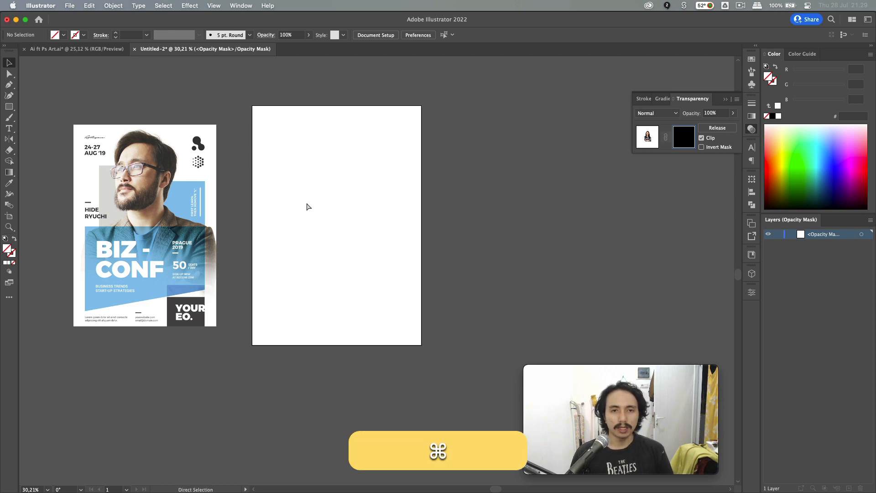
pyautogui.press('super+f')
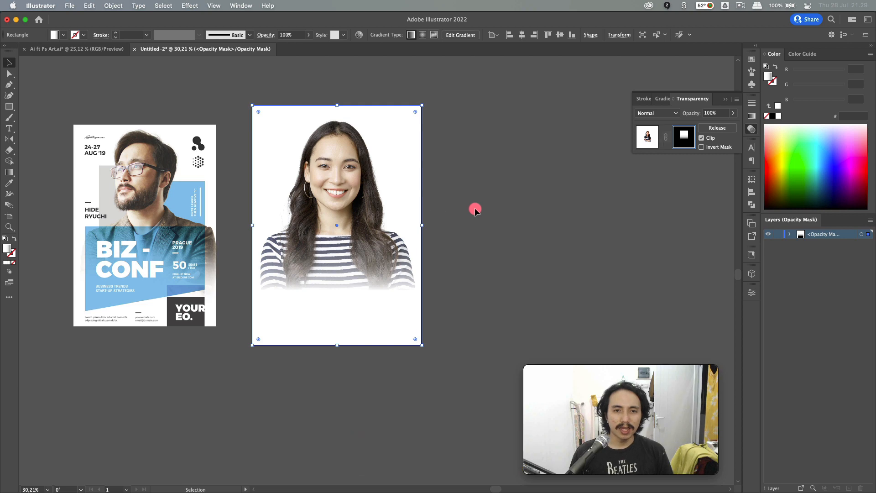
pyautogui.click(472, 209)
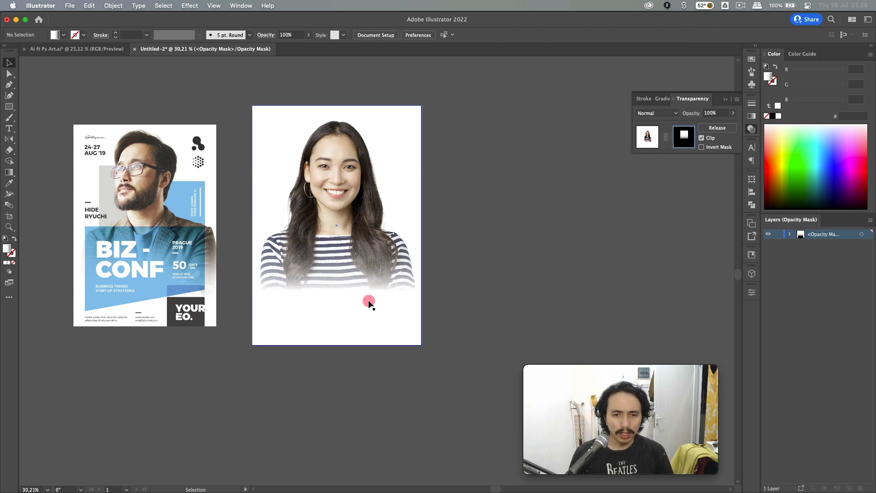
pyautogui.click(353, 272)
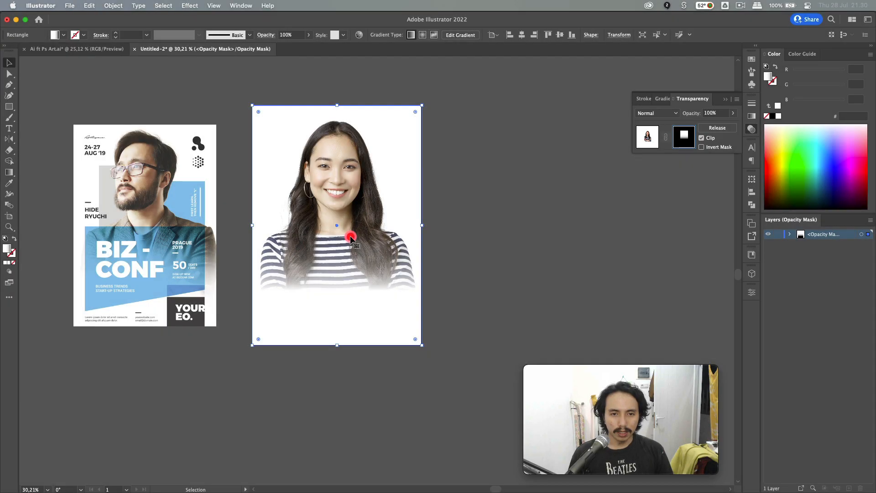
# - Drag the mask gradient lower with the Gradient tool, then return to the artwork
pyautogui.press('g')
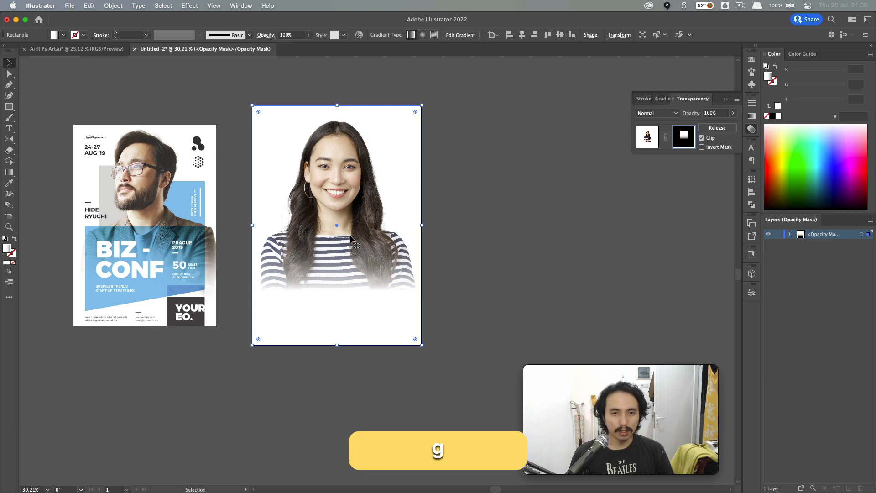
pyautogui.moveTo(338, 296); pyautogui.dragTo(338, 314)
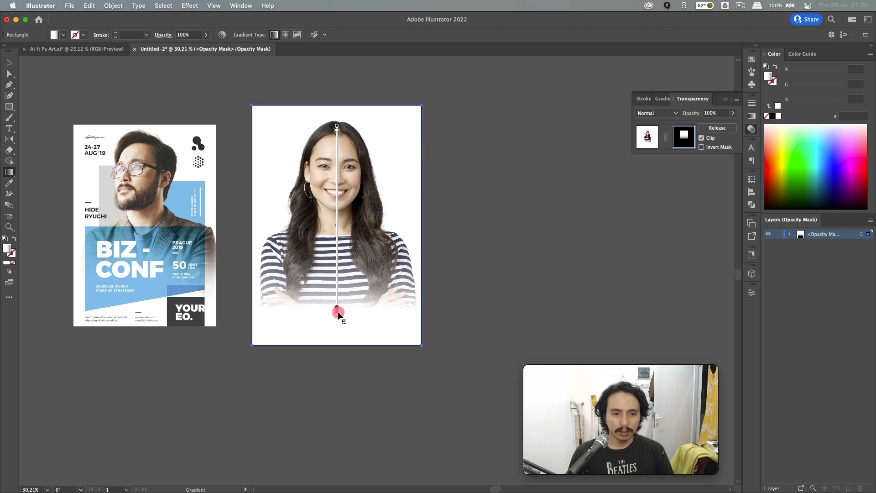
pyautogui.click(9, 64)
pyautogui.click(647, 136)
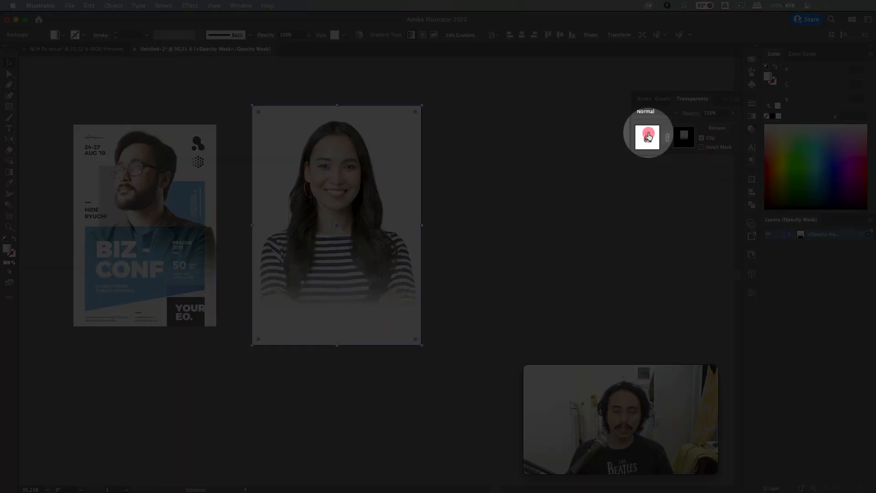
pyautogui.click(648, 136)
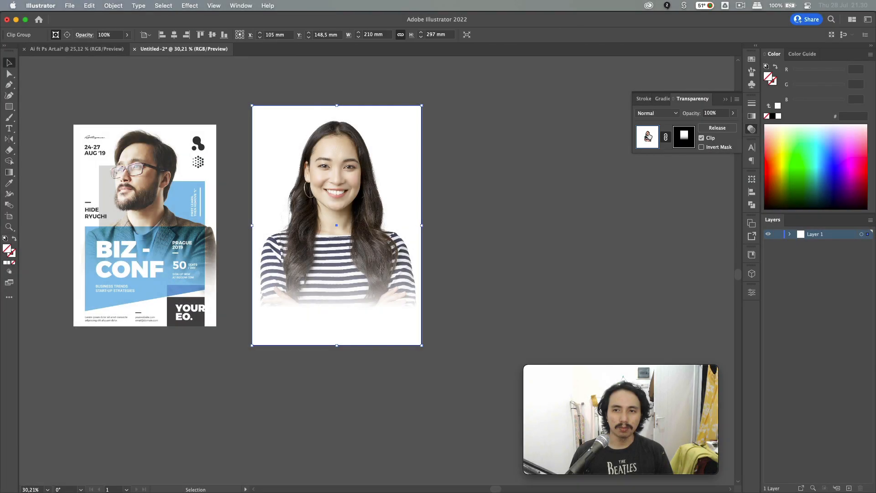
pyautogui.click(555, 140)
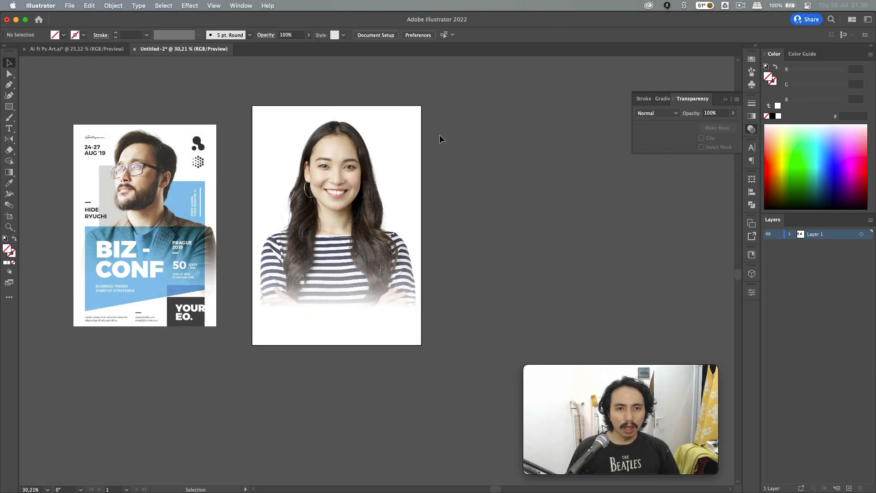
# - Draw a green square at the artboard's top-left corner
pyautogui.moveTo(217, 187); pyautogui.dragTo(321, 175)
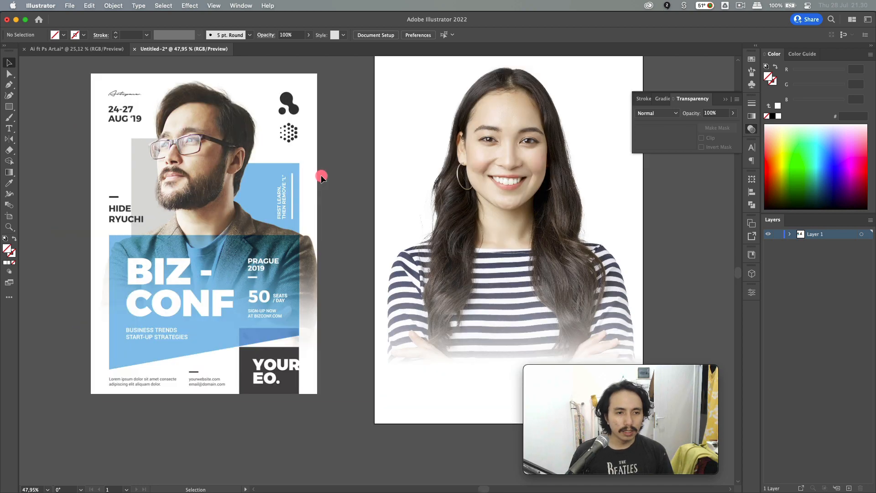
pyautogui.click(133, 252)
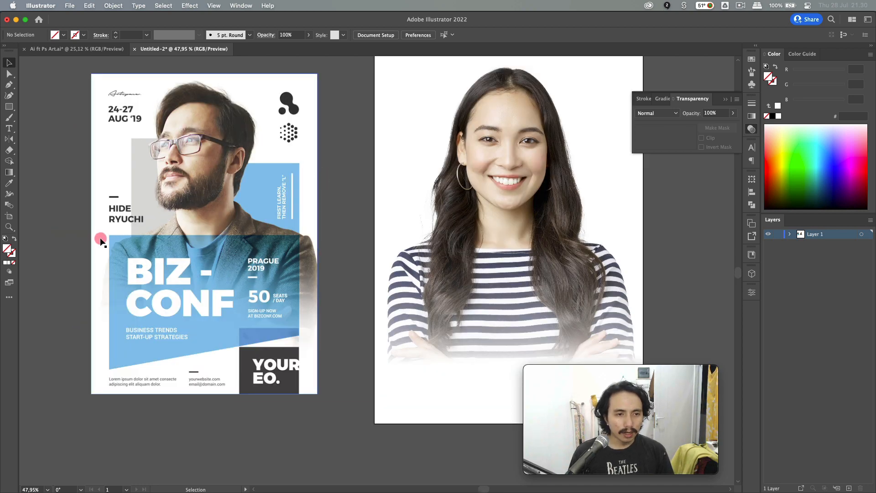
pyautogui.click(301, 250)
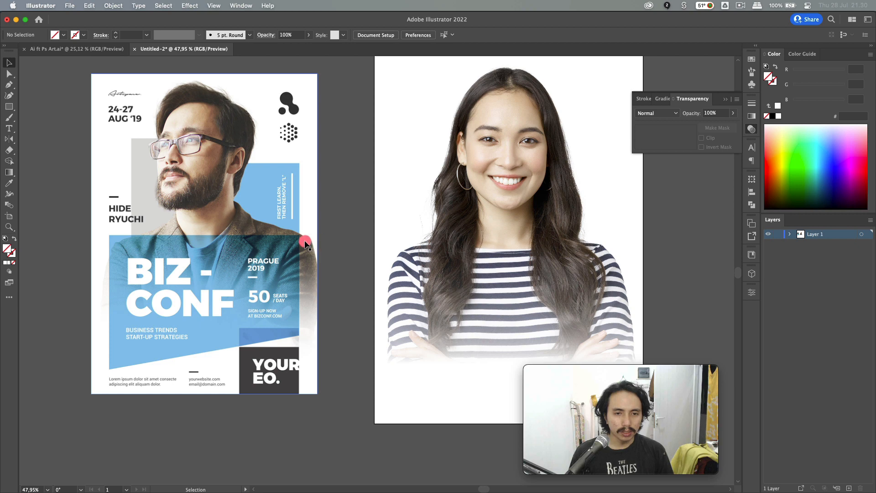
pyautogui.scroll(1, 321, 246)
pyautogui.hscroll(3, 322, 166)
pyautogui.scroll(2, 321, 166)
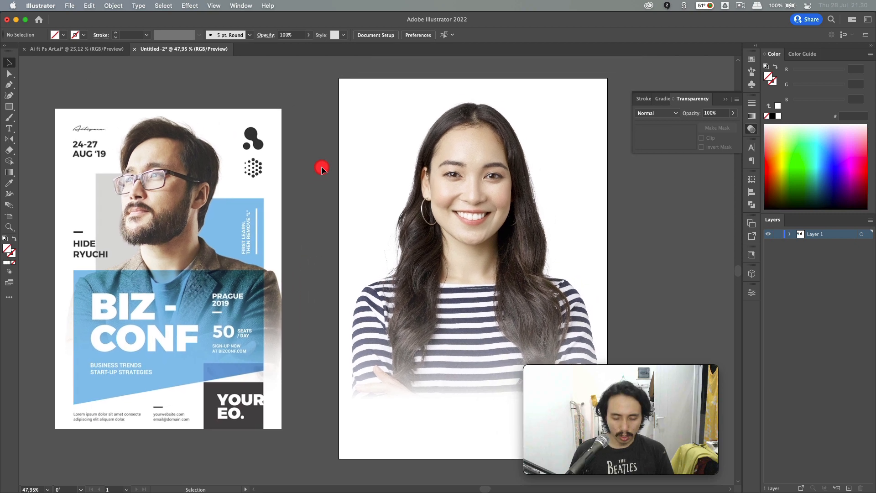
pyautogui.press('m')
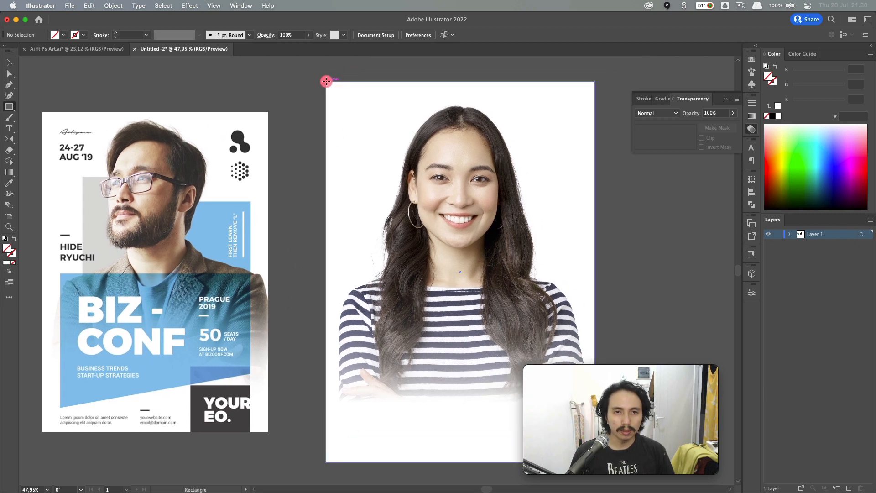
pyautogui.moveTo(325, 81); pyautogui.dragTo(357, 105)
pyautogui.click(803, 169)
# - Copy the green square to the top-right and bottom-left corners, then draw a wide rectangle over the photo
pyautogui.press('v')
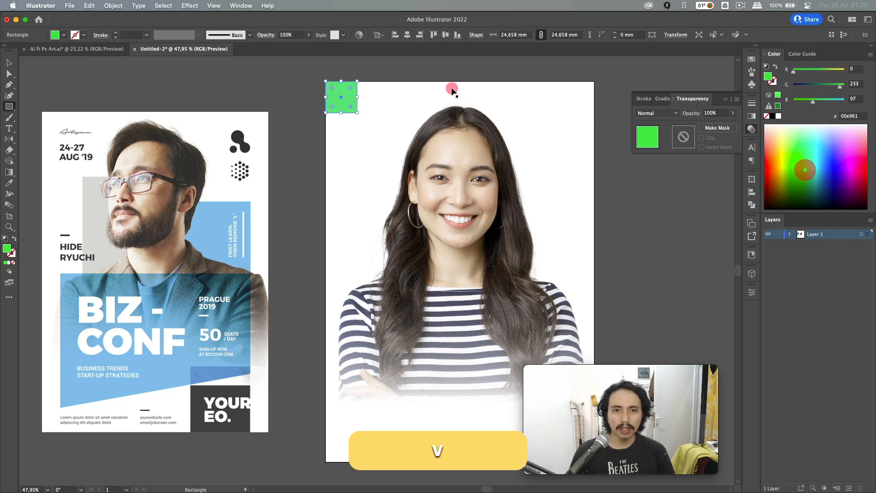
pyautogui.click(402, 66)
pyautogui.moveTo(341, 98); pyautogui.dragTo(593, 108)
pyautogui.hscroll(3, 592, 107)
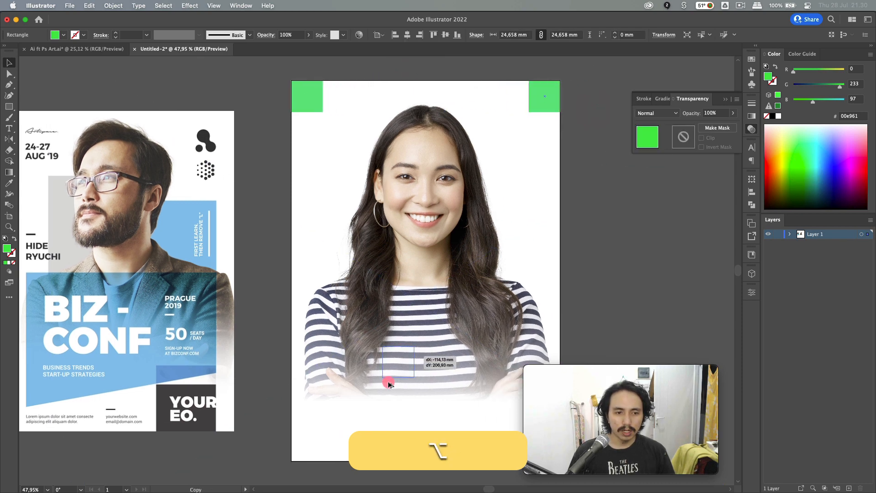
pyautogui.moveTo(350, 435); pyautogui.dragTo(362, 440)
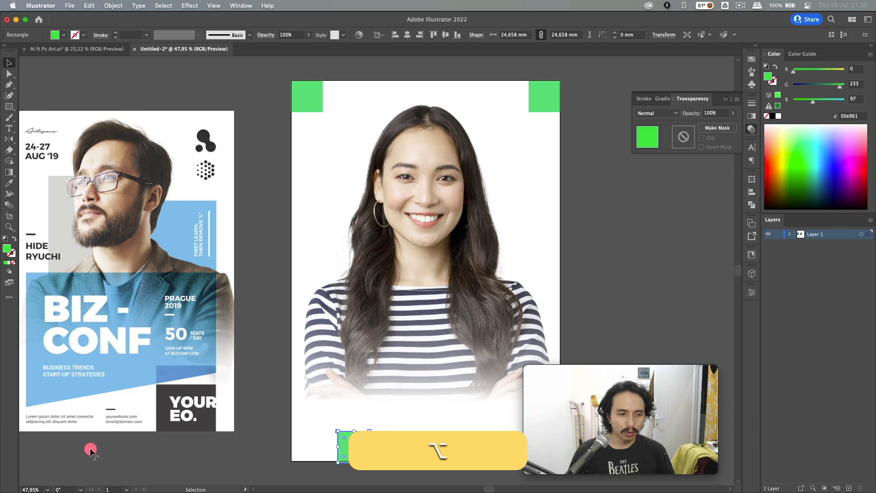
pyautogui.click(153, 466)
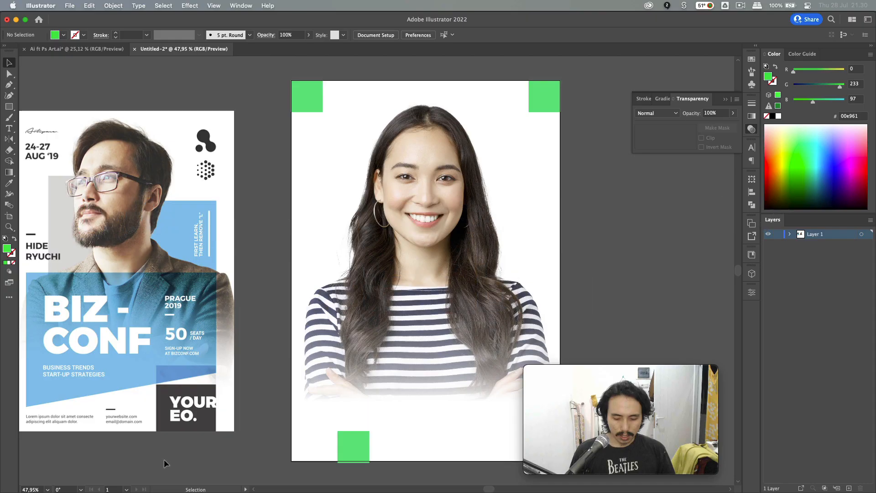
pyautogui.press('m')
pyautogui.moveTo(322, 273); pyautogui.dragTo(528, 392)
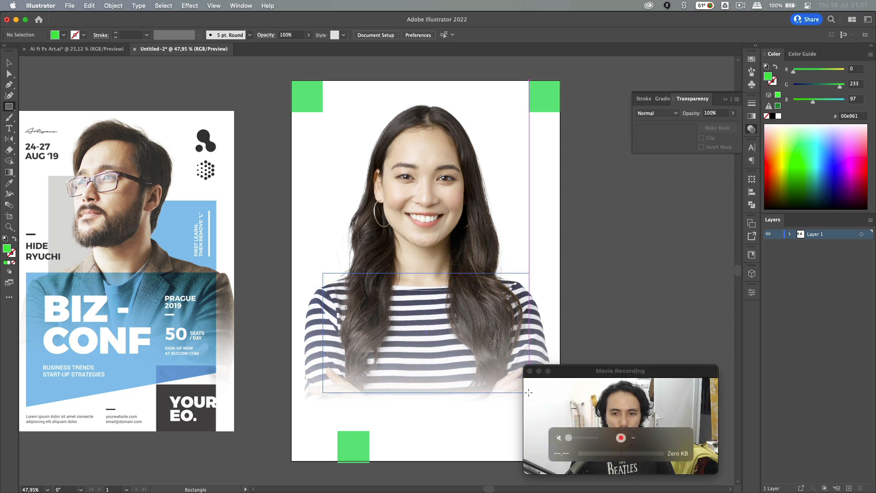
# - Extend the new rectangle downward and sample the reference poster's light blue into it
pyautogui.scroll(-1, 580, 303)
pyautogui.hscroll(2, 581, 303)
pyautogui.press('v')
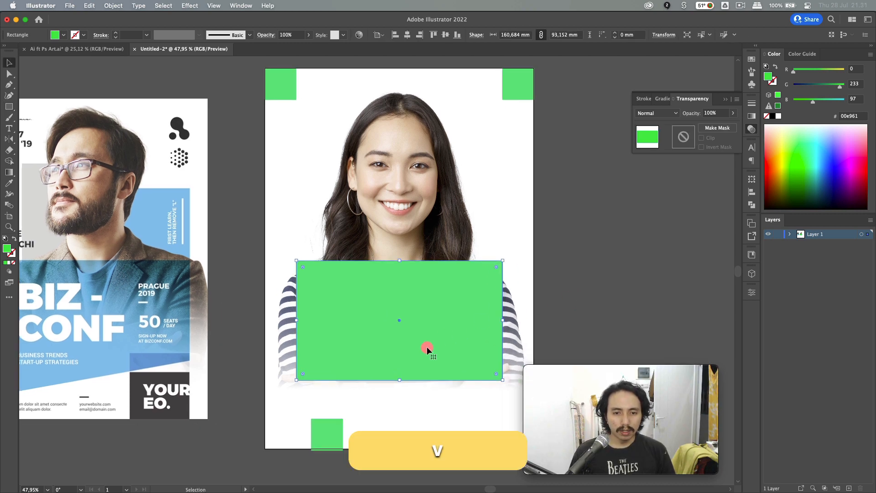
pyautogui.moveTo(402, 382); pyautogui.dragTo(400, 418)
pyautogui.scroll(-2, 374, 333)
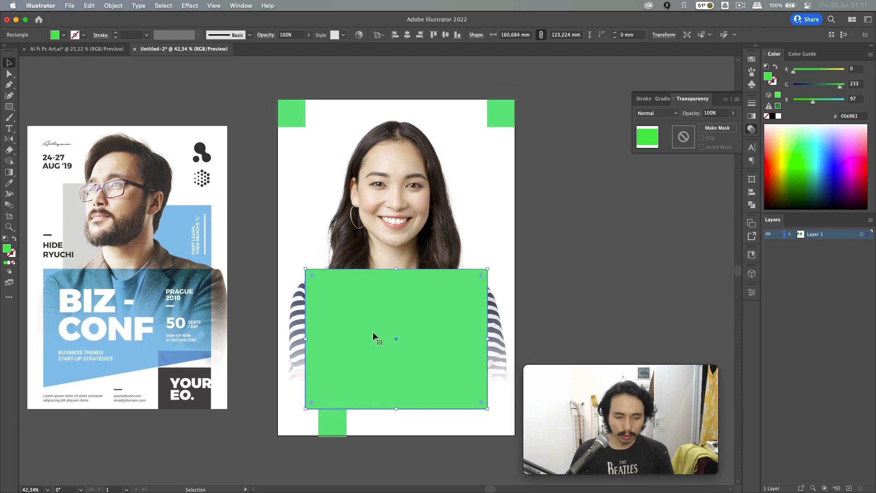
pyautogui.press('i')
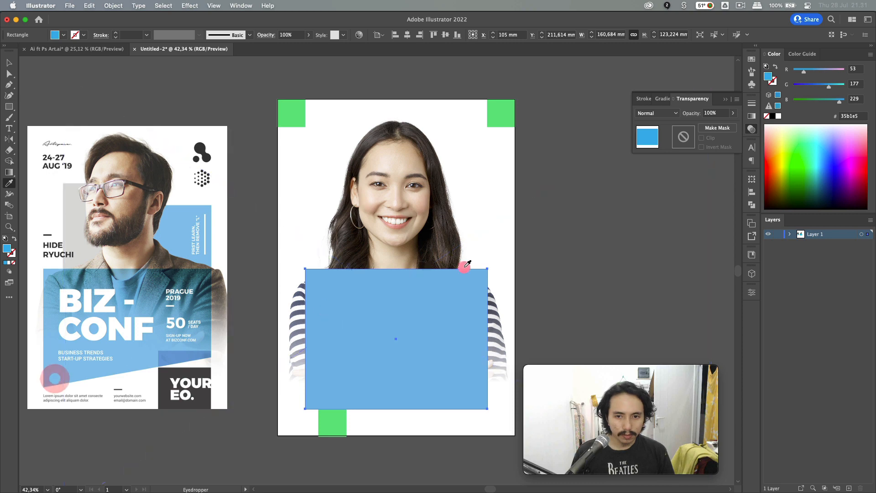
pyautogui.press('v')
pyautogui.click(569, 251)
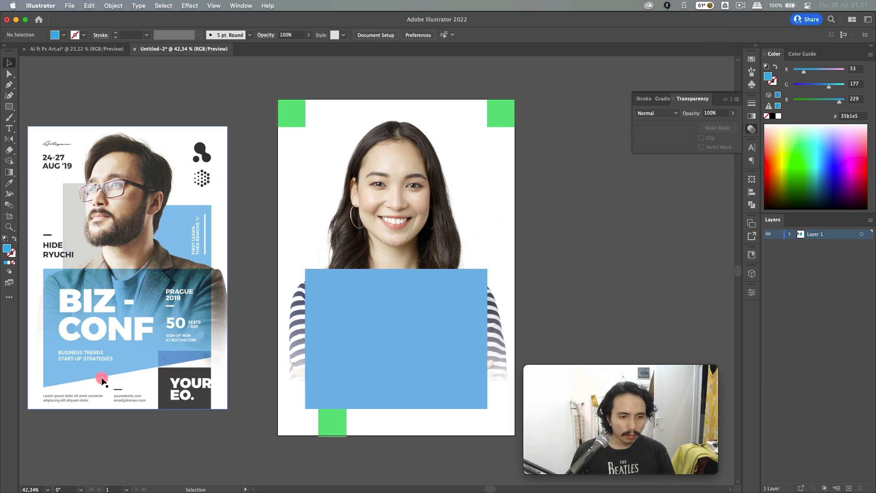
# - Raise the blue panel's bottom-right anchor so its bottom edge slants upward to the right
pyautogui.press('v')
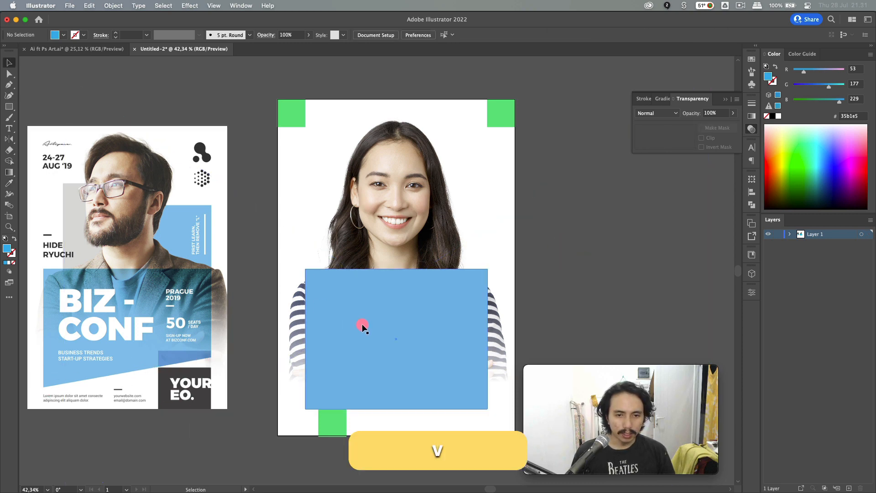
pyautogui.click(361, 308)
pyautogui.press('a')
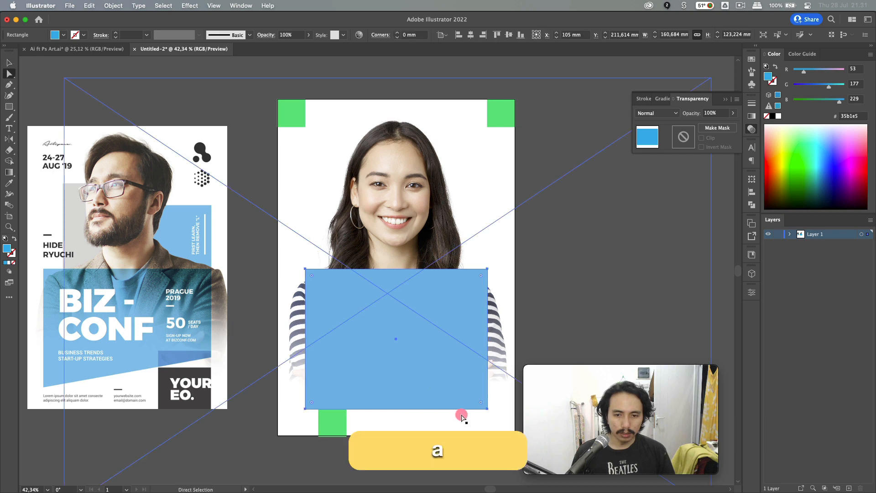
pyautogui.click(485, 406)
pyautogui.moveTo(485, 407); pyautogui.dragTo(487, 374)
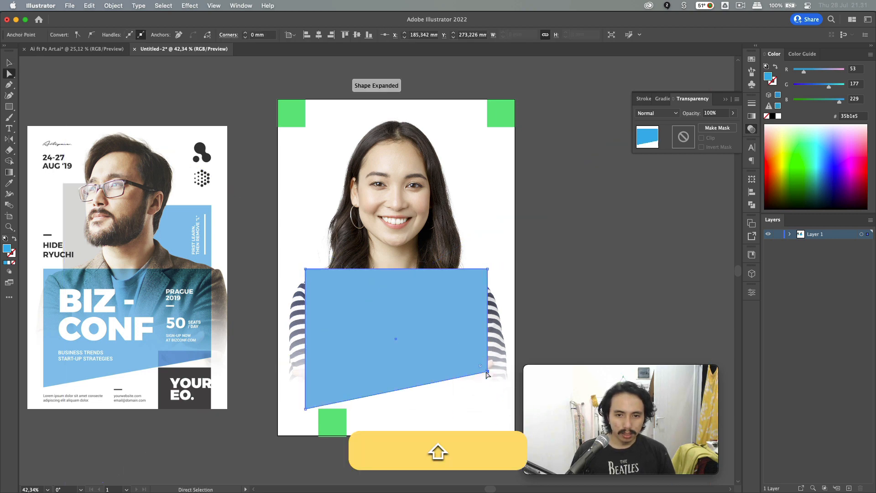
pyautogui.click(563, 324)
pyautogui.press('v')
pyautogui.press('a')
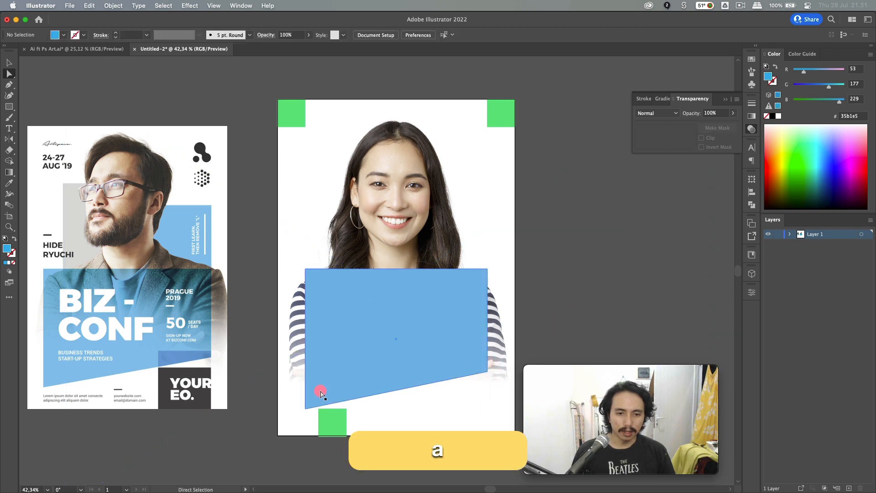
pyautogui.click(319, 388)
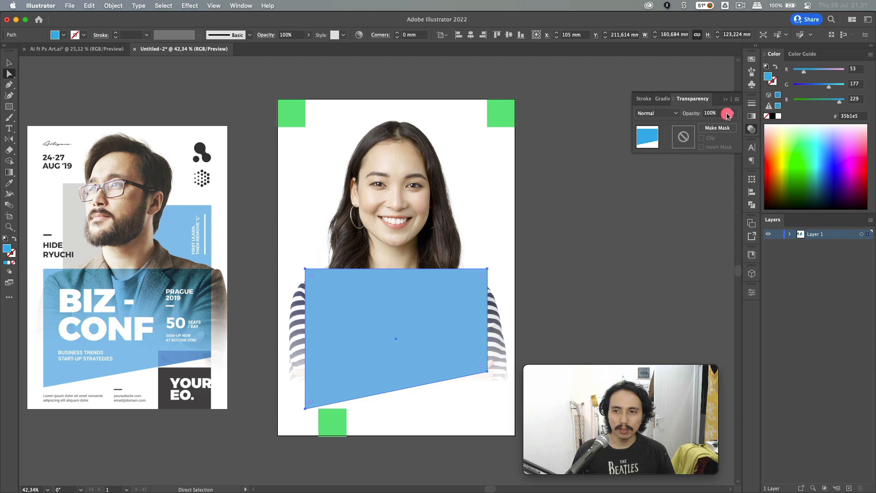
# - Try Multiply blending on the blue panel, then Normal blending at 50% opacity
pyautogui.click(665, 114)
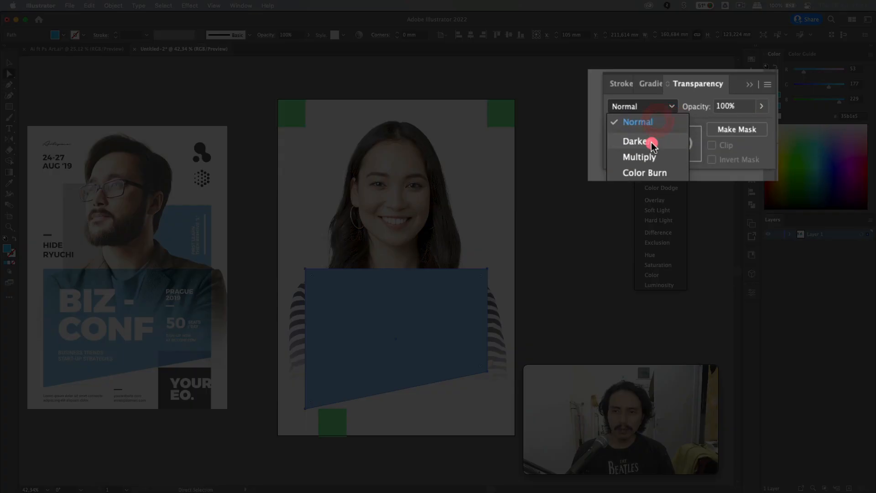
pyautogui.click(652, 157)
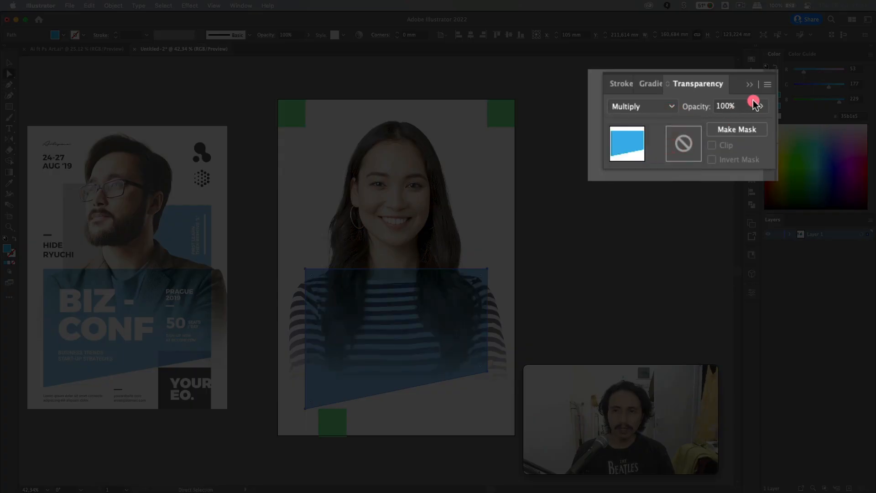
pyautogui.click(670, 105)
pyautogui.click(650, 121)
pyautogui.moveTo(749, 109); pyautogui.dragTo(701, 108)
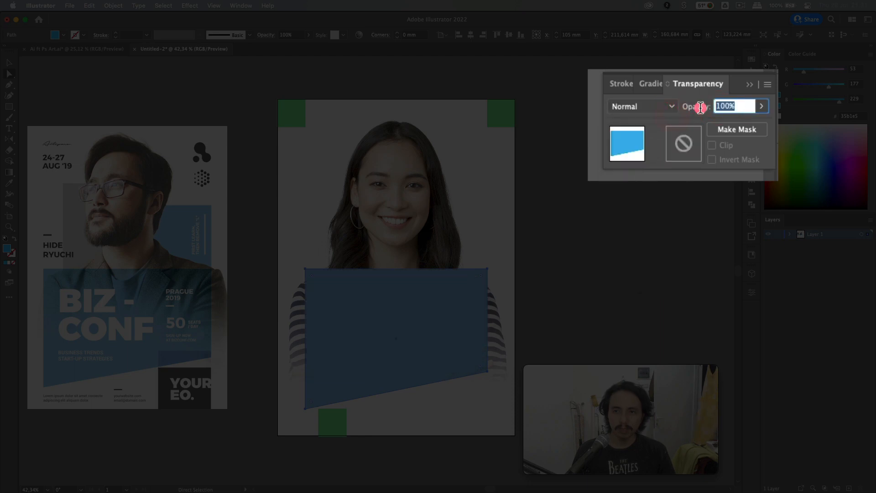
pyautogui.write('50')
pyautogui.press('Return')
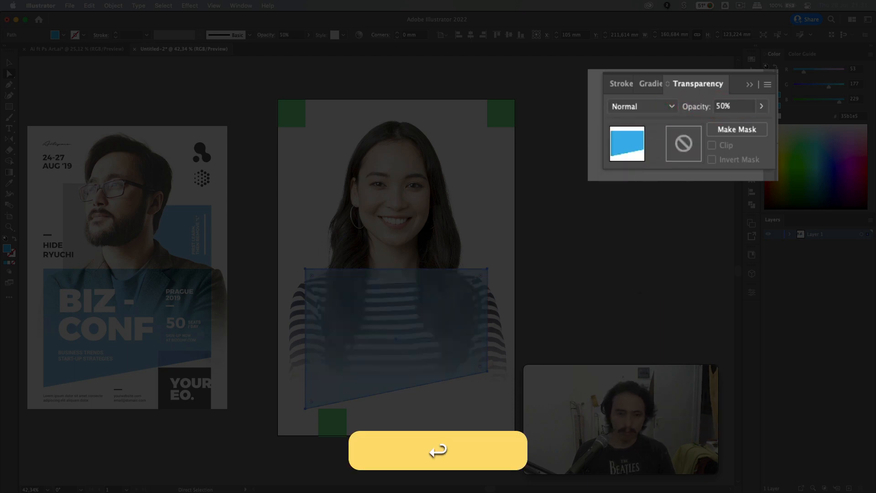
# - Undo the 50% opacity and set the blue panel back to Multiply at 100%
pyautogui.press('v')
pyautogui.click(552, 245)
pyautogui.click(440, 300)
pyautogui.press('super+z')
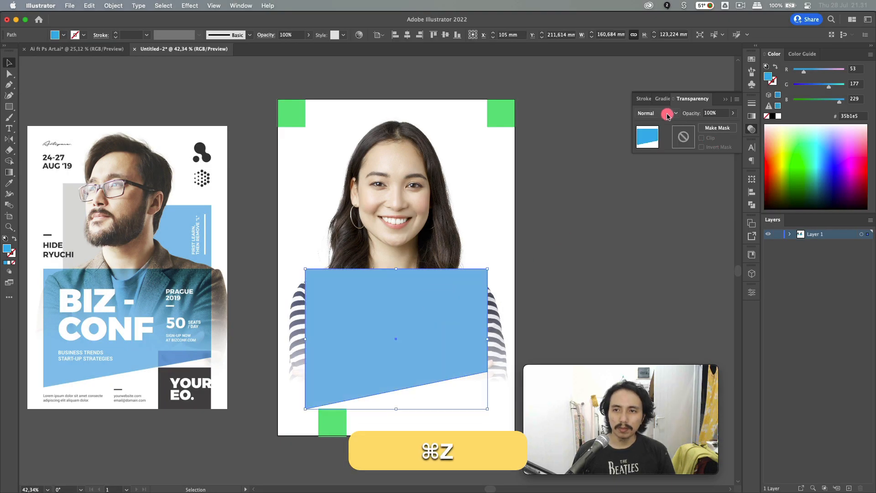
pyautogui.click(658, 113)
pyautogui.click(656, 144)
pyautogui.click(619, 219)
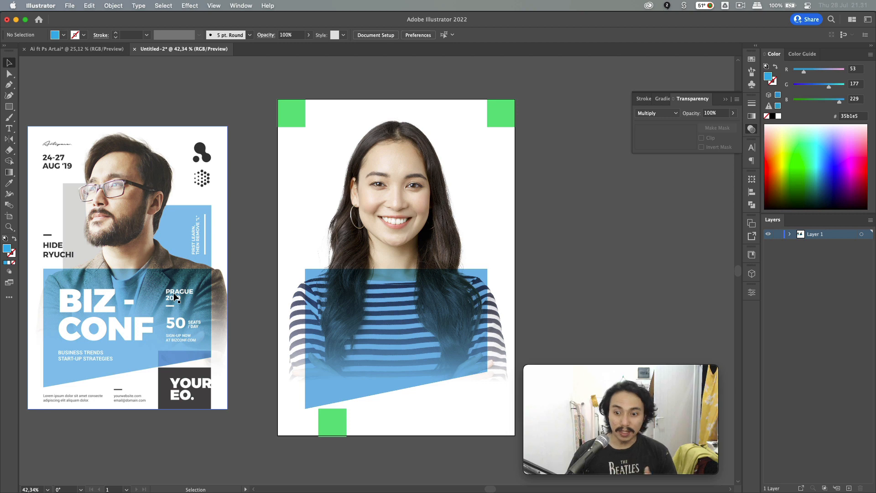
pyautogui.press('v')
pyautogui.click(565, 269)
# - Draw a blue rectangle over the face's right side and send it behind the portrait
pyautogui.click(538, 222)
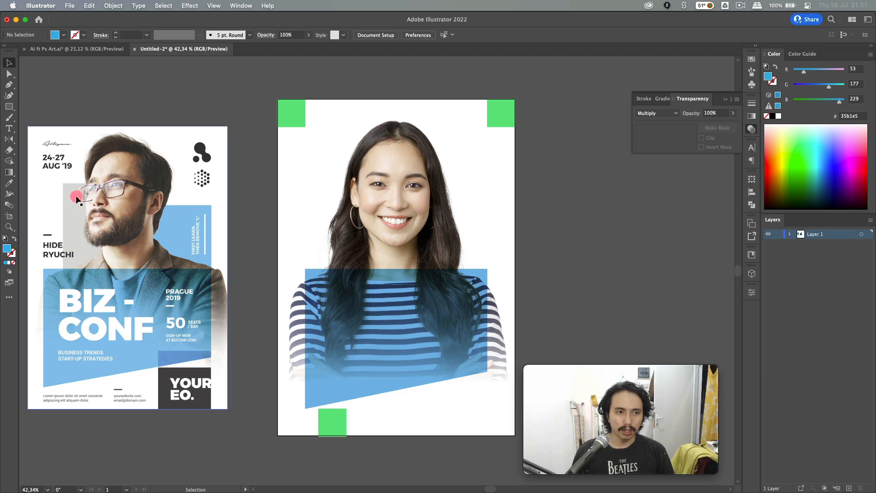
pyautogui.press('m')
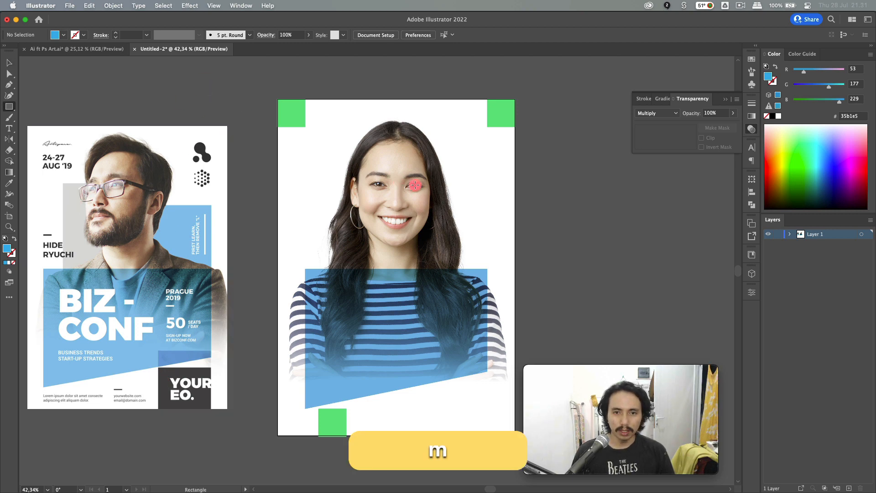
pyautogui.moveTo(406, 173); pyautogui.dragTo(487, 269)
pyautogui.press('v')
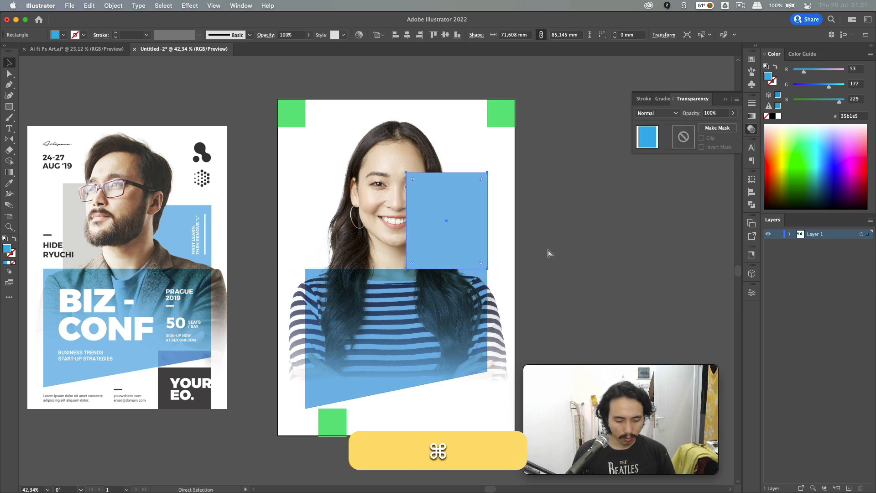
pyautogui.press('super+shift+bracketleft')
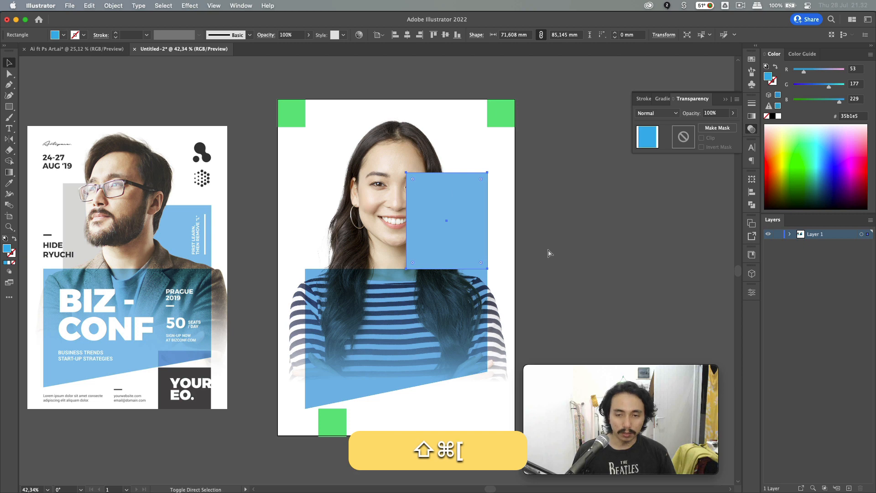
pyautogui.press('super+shift+v')
pyautogui.click(593, 250)
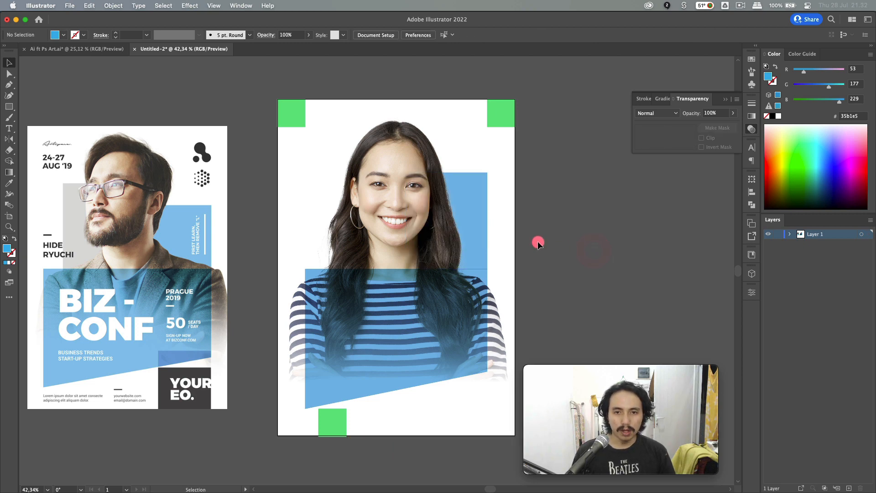
# - Lock the portrait's Clip Group in Layer 1 of the Layers panel
pyautogui.click(372, 237)
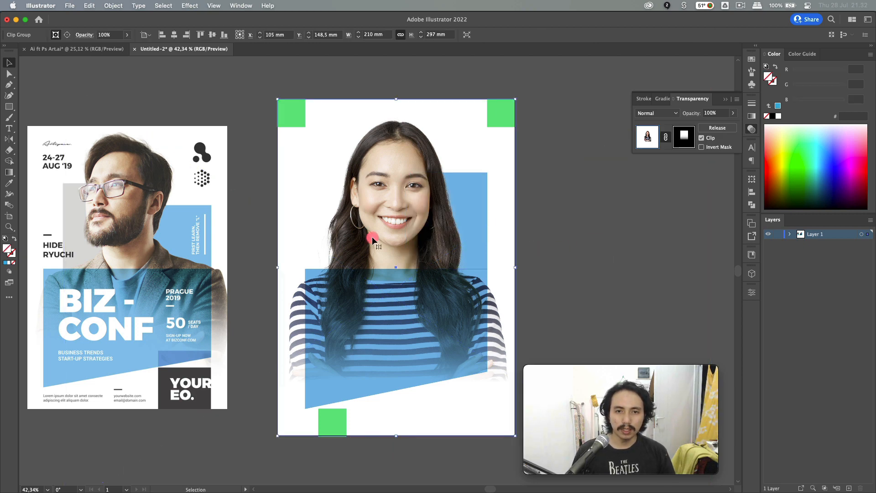
pyautogui.click(791, 234)
pyautogui.click(787, 252)
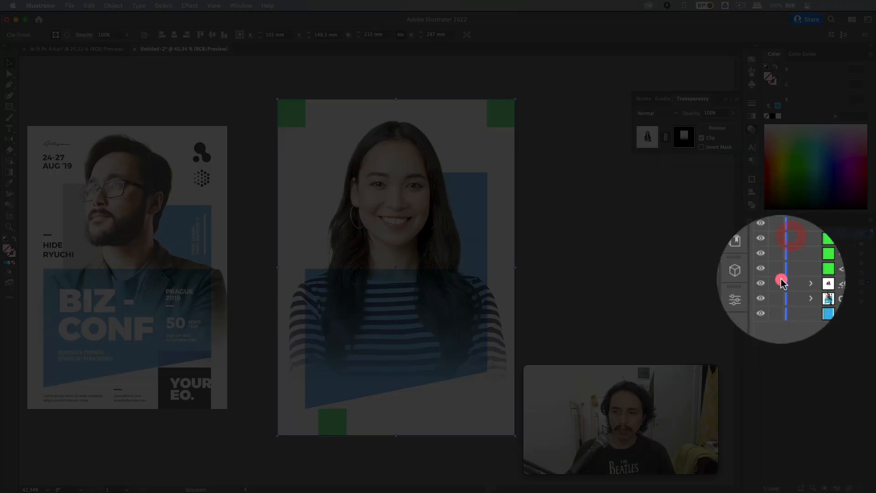
pyautogui.click(777, 283)
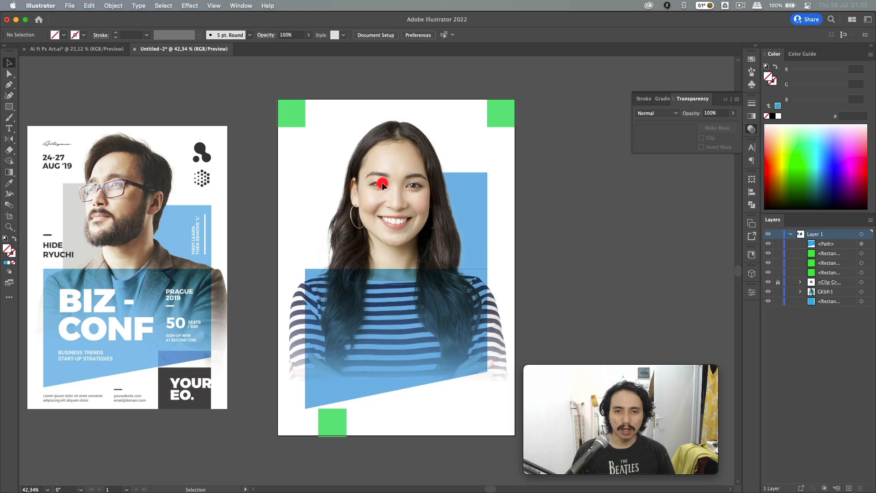
# - Lower the blue rectangle's top edge and Option+Shift-drag a copy to the portrait's left side
pyautogui.click(382, 182)
pyautogui.click(466, 199)
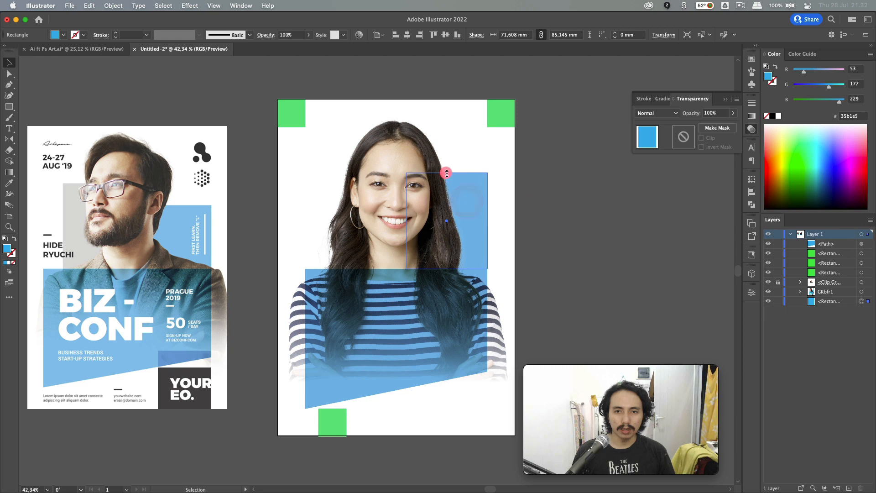
pyautogui.moveTo(447, 173); pyautogui.dragTo(449, 193)
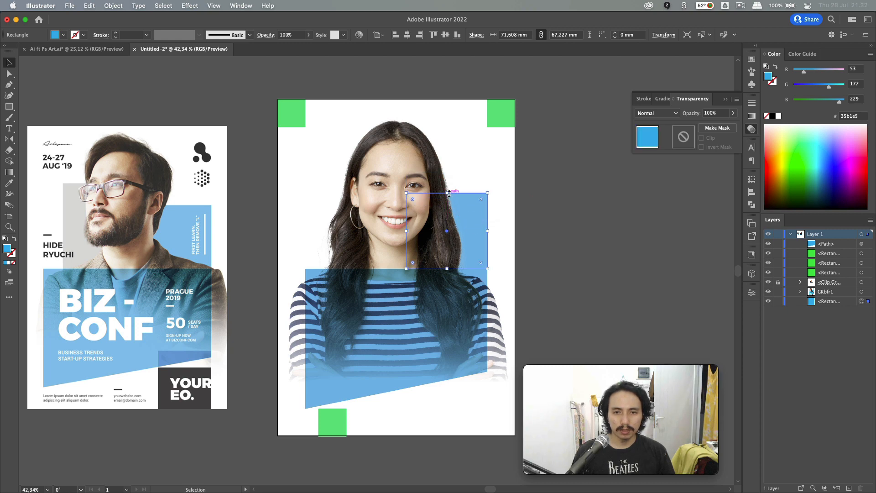
pyautogui.moveTo(472, 223); pyautogui.dragTo(386, 226)
# - Fill the copy with the reference poster's grey and raise its top edge higher
pyautogui.press('i')
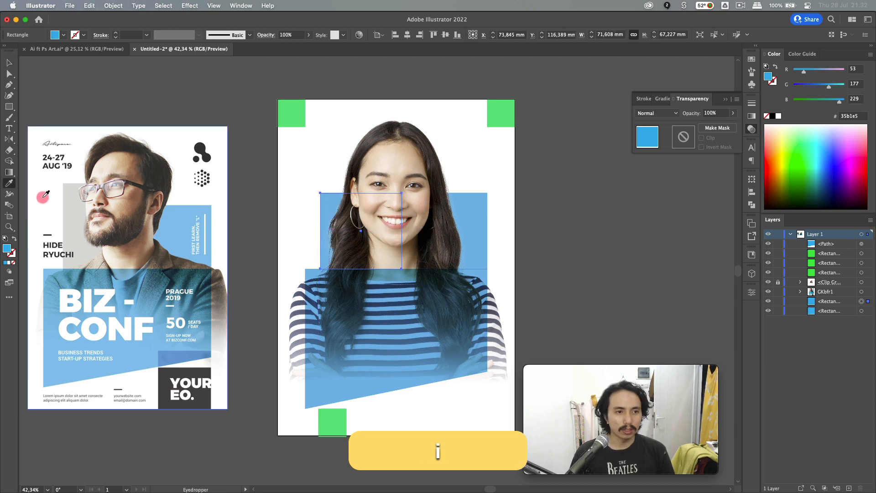
pyautogui.click(67, 204)
pyautogui.press('v')
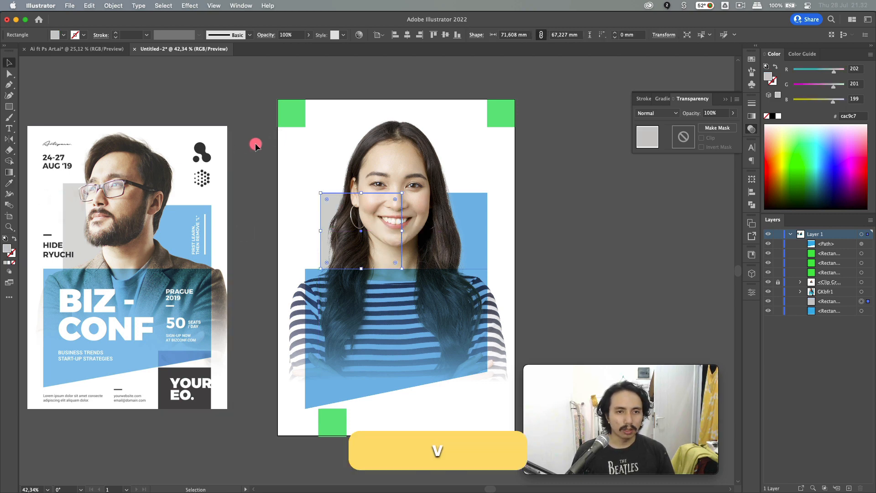
pyautogui.click(247, 146)
pyautogui.click(322, 215)
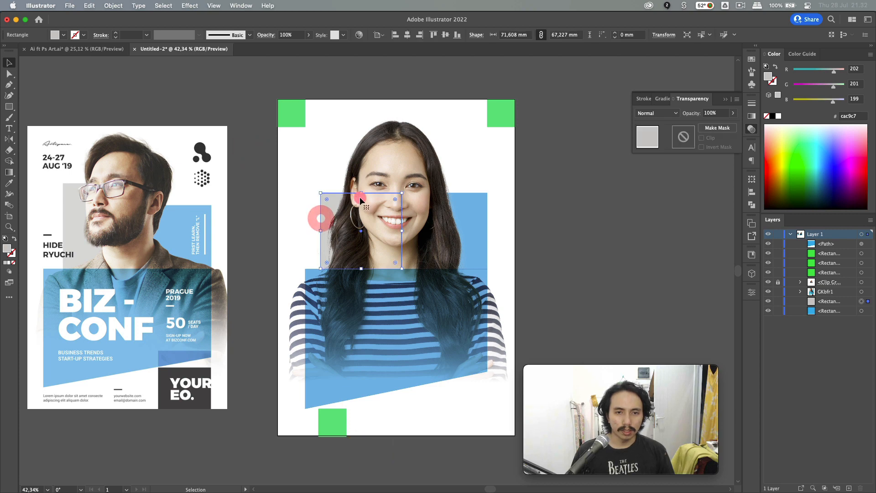
pyautogui.moveTo(361, 193); pyautogui.dragTo(359, 154)
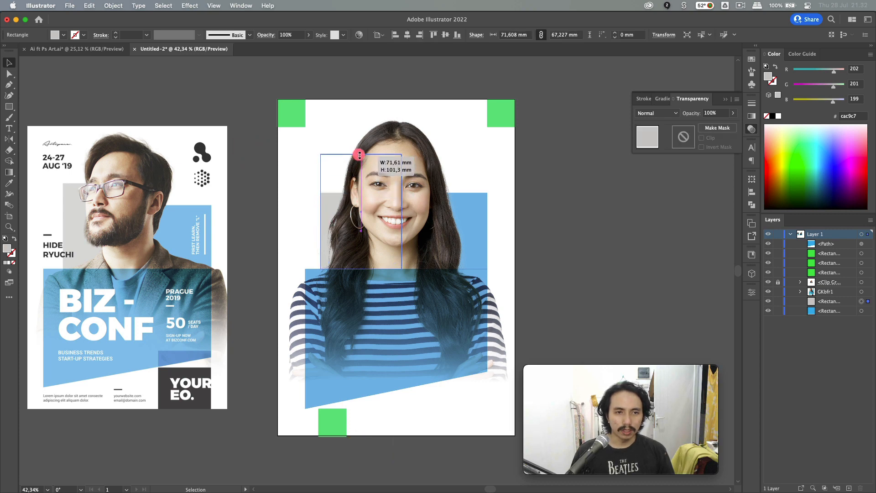
pyautogui.click(463, 163)
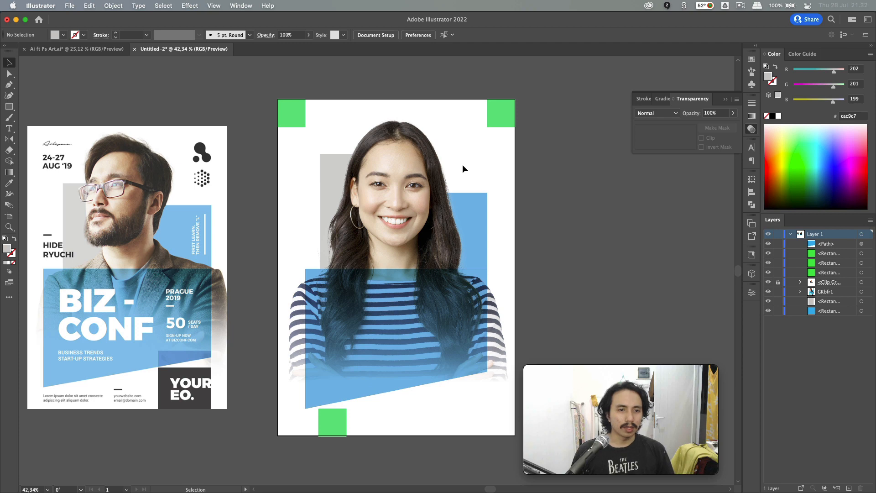
pyautogui.scroll(-2, 463, 168)
# - Copy the blue rectangle straight down near the artboard's bottom-right corner
pyautogui.click(487, 200)
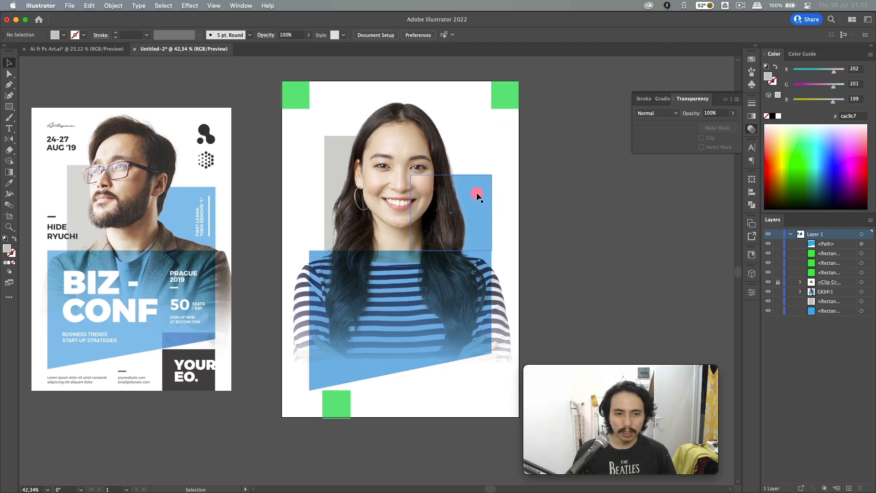
pyautogui.moveTo(475, 188); pyautogui.dragTo(481, 354)
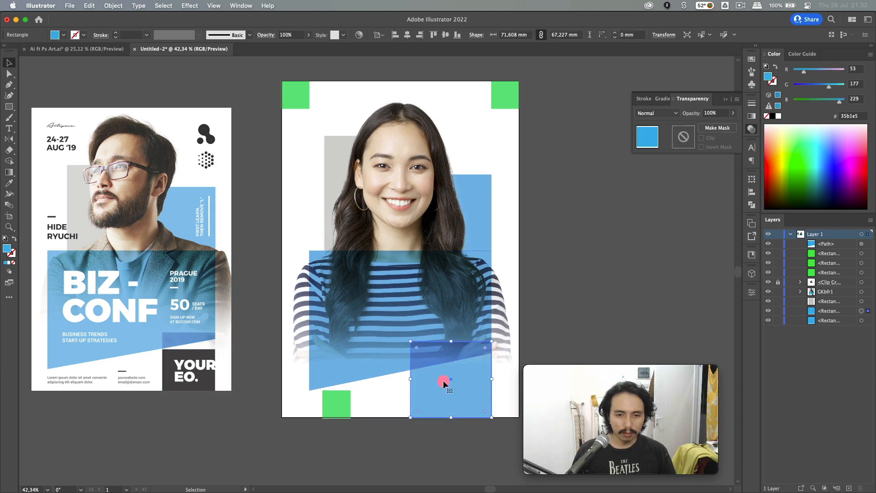
pyautogui.scroll(2, 443, 380)
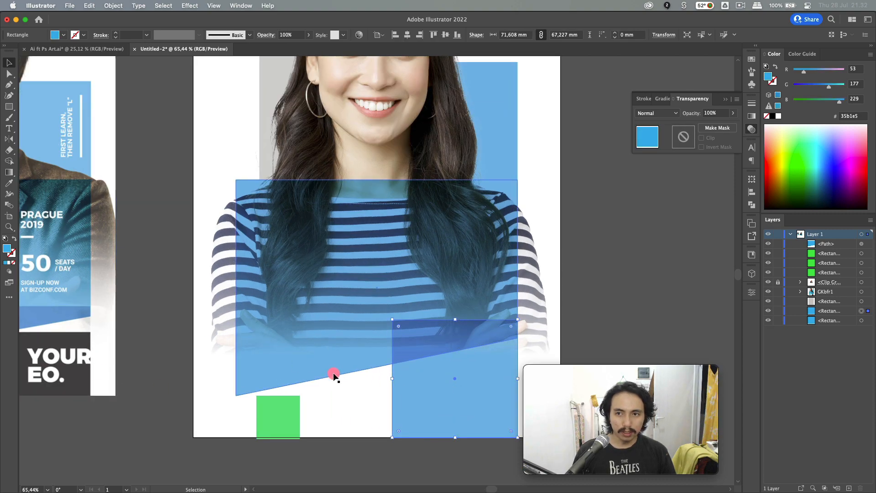
pyautogui.hscroll(-2, 43, 332)
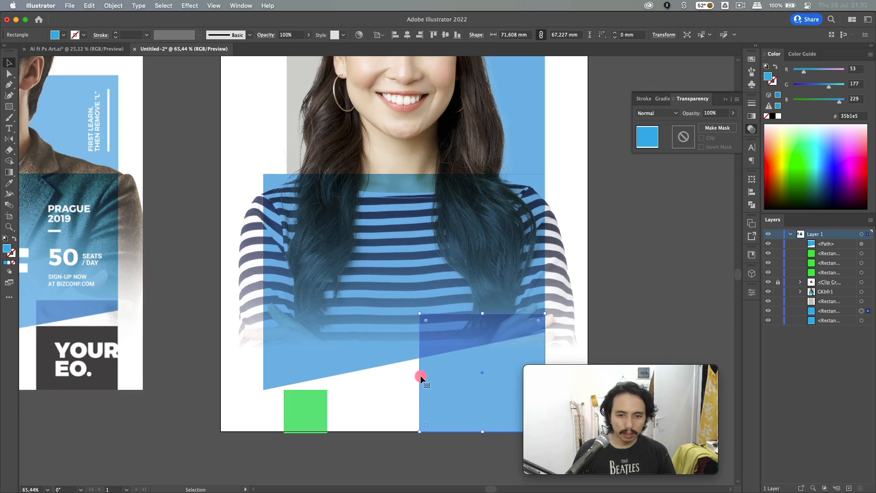
# - Resize the copied rectangle to about 54 × 45 mm using its side and top edges
pyautogui.moveTo(420, 375); pyautogui.dragTo(438, 376)
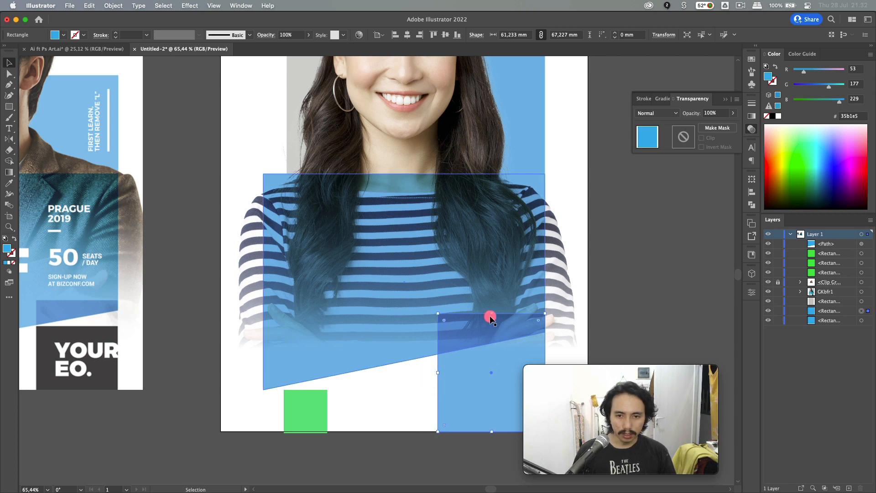
pyautogui.moveTo(493, 315); pyautogui.dragTo(493, 354)
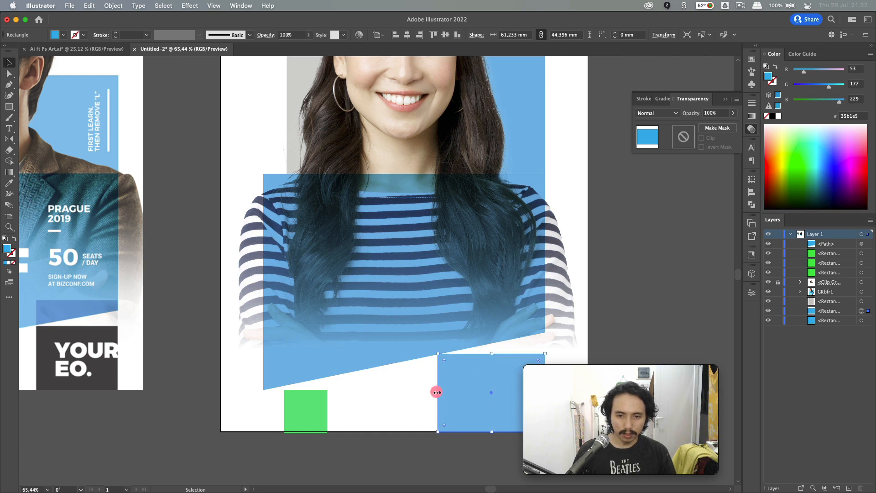
pyautogui.moveTo(437, 393); pyautogui.dragTo(450, 391)
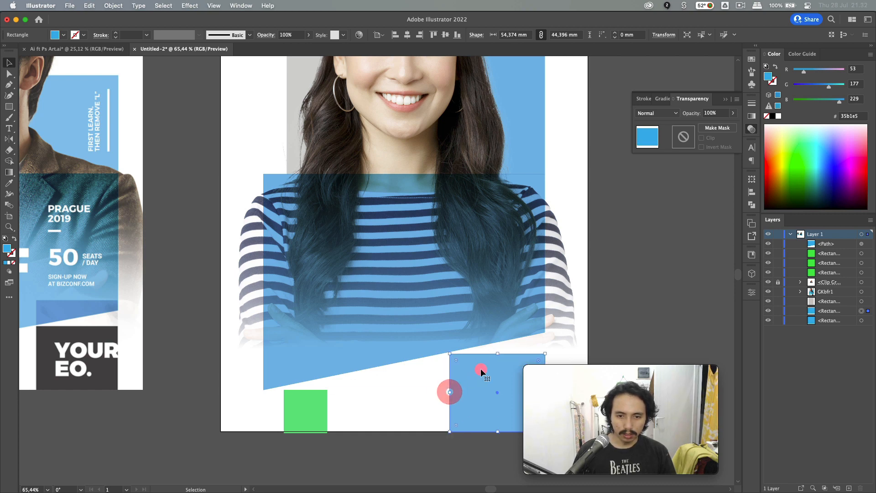
pyautogui.scroll(6, 482, 372)
pyautogui.moveTo(558, 303); pyautogui.dragTo(557, 294)
pyautogui.scroll(-6, 361, 348)
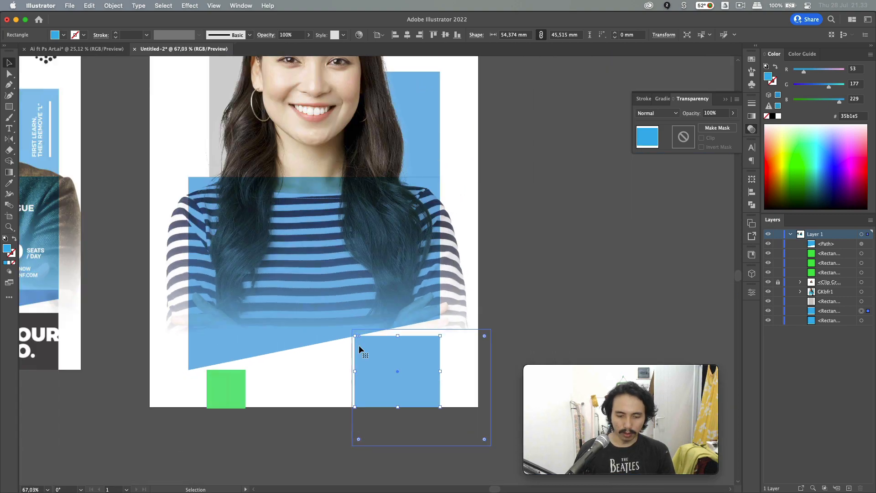
# - Fill the resized box with the reference poster's dark charcoal
pyautogui.press('i')
pyautogui.click(77, 361)
pyautogui.press('v')
pyautogui.click(210, 452)
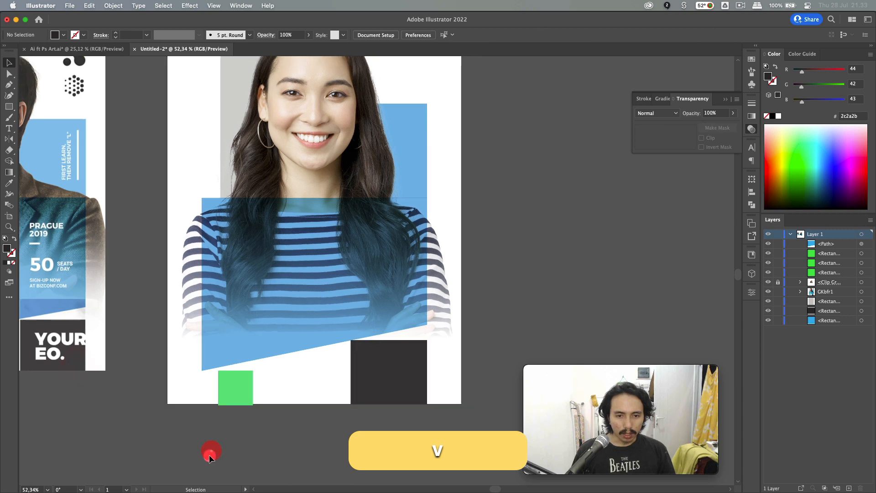
# - Copy the dark box straight upward, fill it light blue and bring it to front
pyautogui.hscroll(-3, 152, 317)
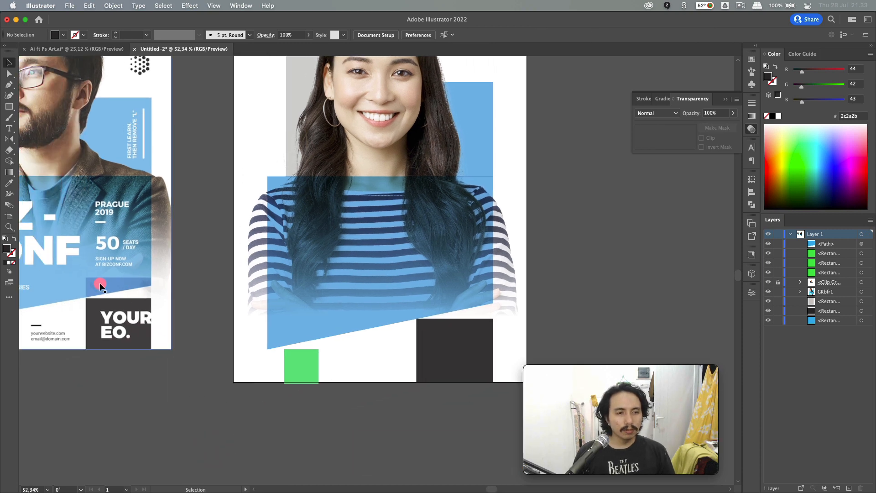
pyautogui.moveTo(466, 365); pyautogui.dragTo(465, 343)
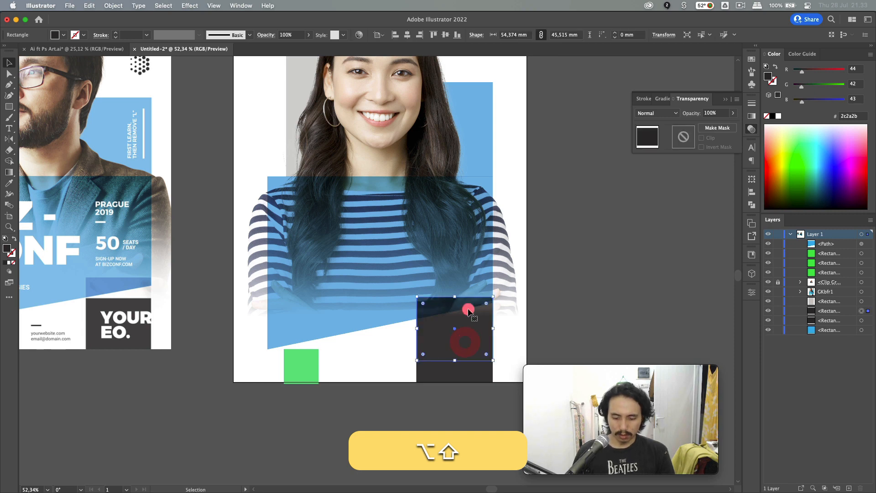
pyautogui.press('i')
pyautogui.click(477, 97)
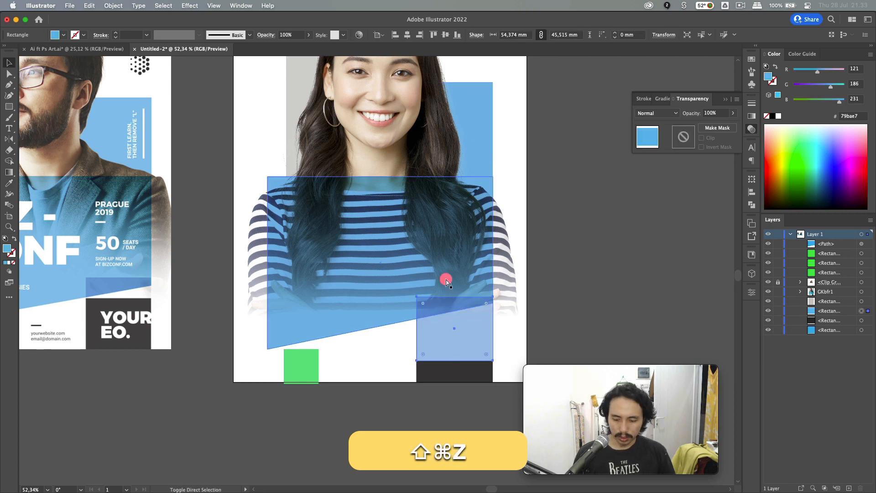
pyautogui.press('shift+super+bracketright')
# - Cut the light-blue rectangle and paste it behind the blue trapezoid panel
pyautogui.click(439, 322)
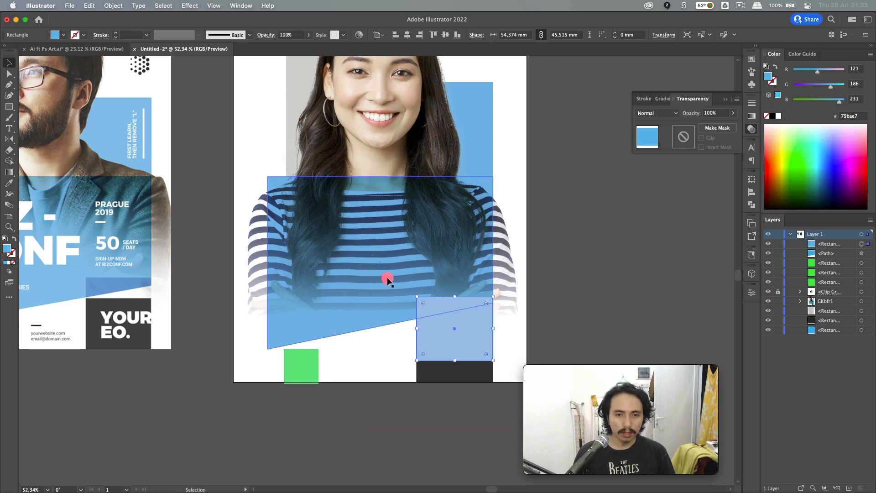
pyautogui.click(556, 292)
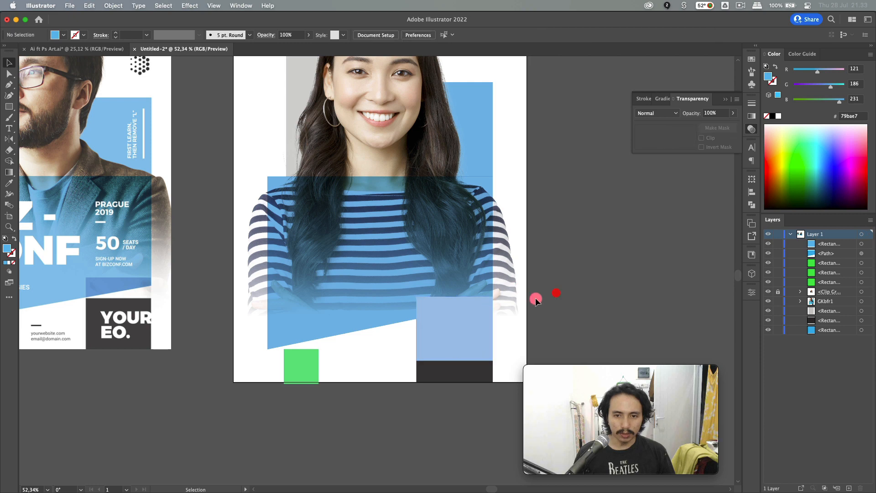
pyautogui.click(483, 321)
pyautogui.press('super+x')
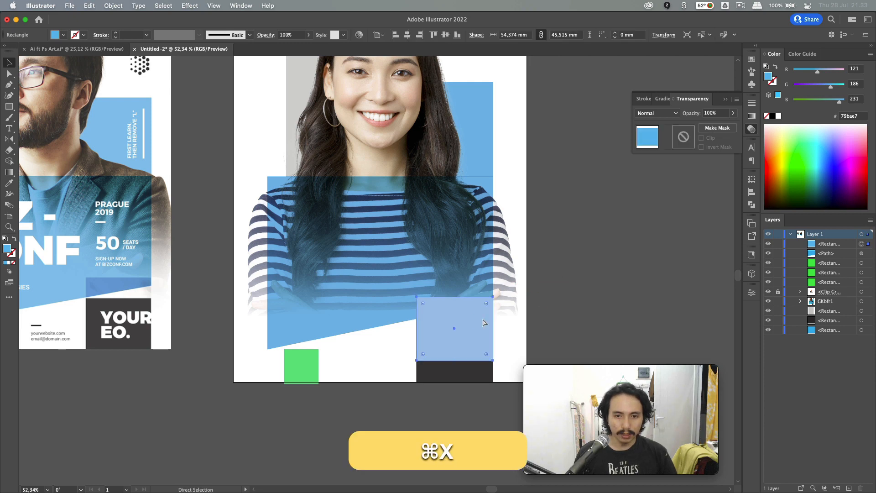
pyautogui.click(361, 209)
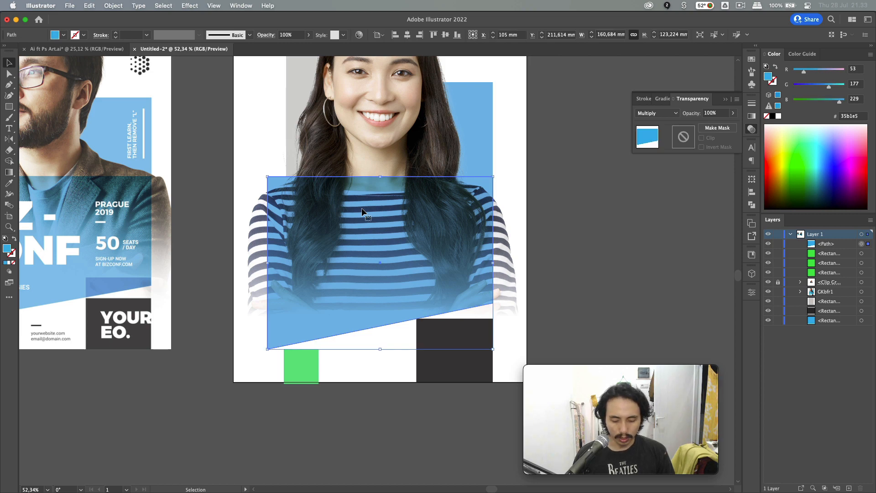
pyautogui.press('super')
pyautogui.press('super+b')
pyautogui.click(538, 274)
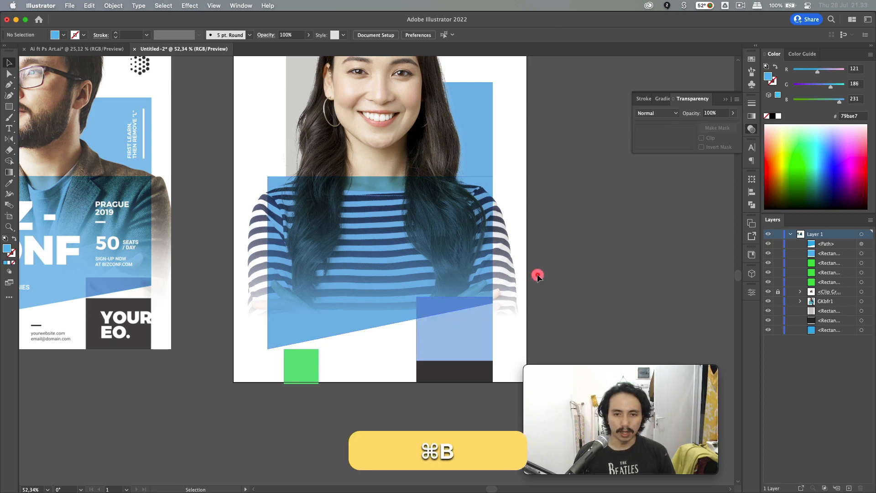
# - Raise the light-blue rectangle's bottom-left anchor up to the panel's slanted edge
pyautogui.hscroll(-1, 538, 273)
pyautogui.press('a')
pyautogui.press('v')
pyautogui.click(446, 337)
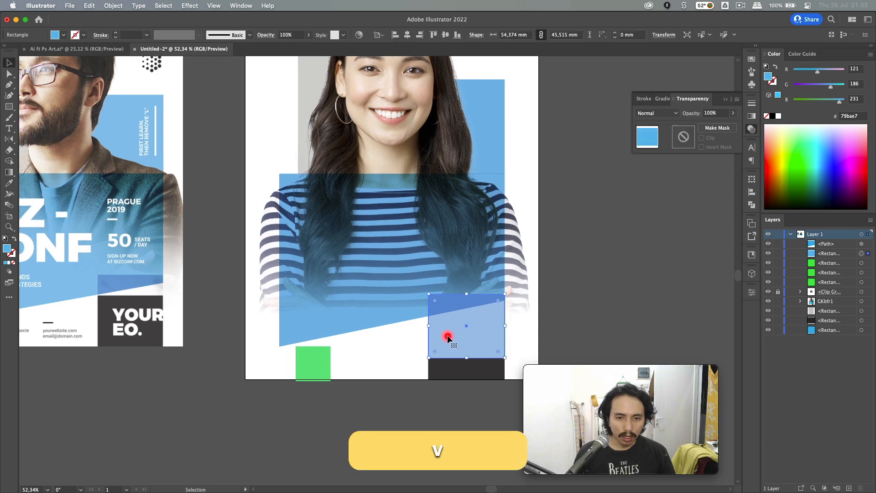
pyautogui.press('a')
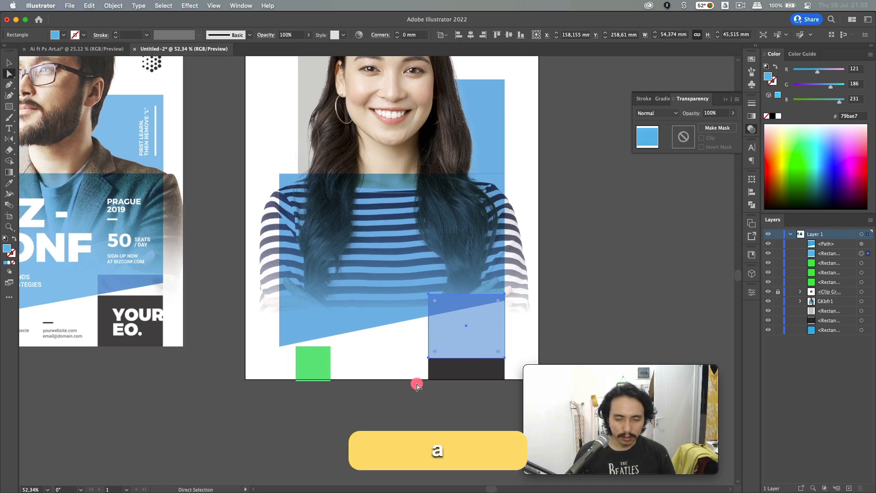
pyautogui.click(430, 359)
pyautogui.moveTo(429, 359); pyautogui.dragTo(428, 317)
# - Raise its bottom-right anchor, leaving a thin blue wedge along the slanted edge
pyautogui.click(506, 359)
pyautogui.moveTo(506, 360); pyautogui.dragTo(505, 304)
pyautogui.hotkey('shift', 'v')
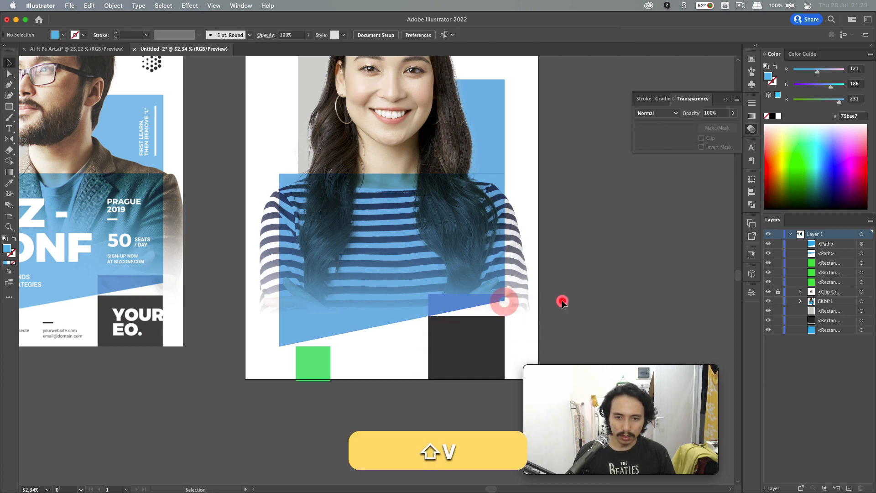
pyautogui.scroll(-1, 562, 304)
pyautogui.click(562, 305)
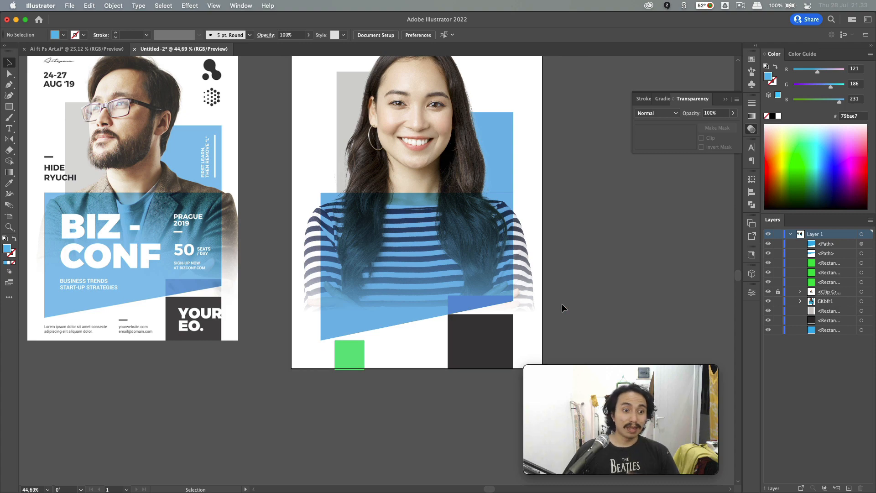
pyautogui.scroll(-1, 562, 303)
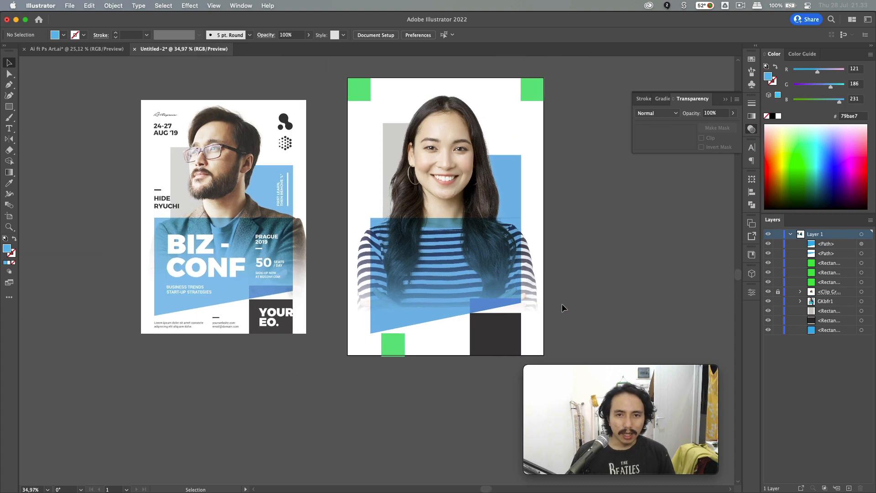
pyautogui.scroll(2, 562, 303)
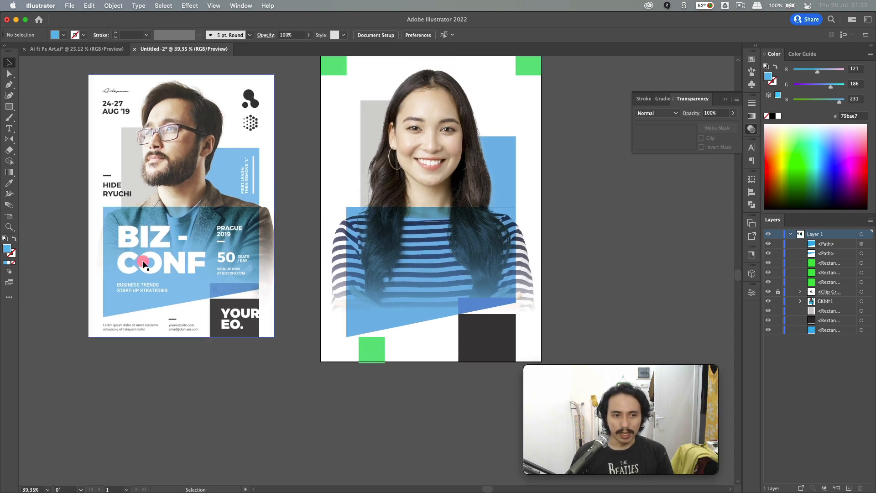
# - Type the two-line headline 'biz - / conf' on the blue panel and scale it up
pyautogui.press('t')
pyautogui.click(377, 243)
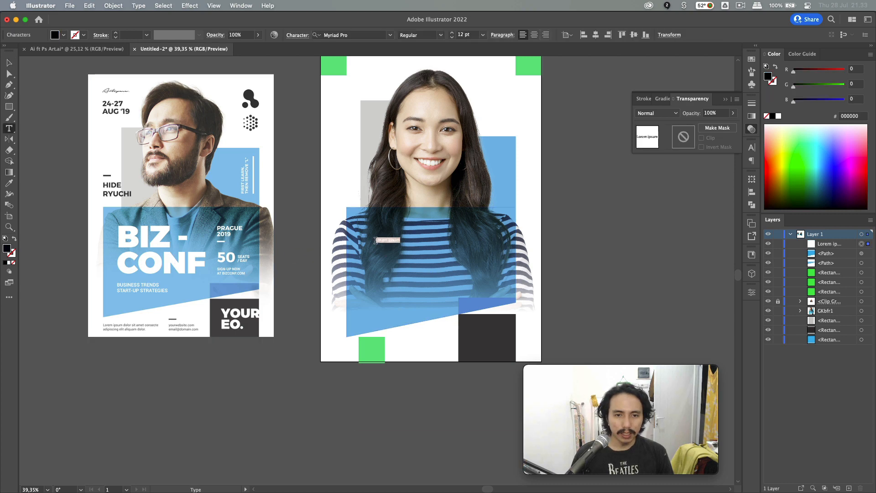
pyautogui.write('B')
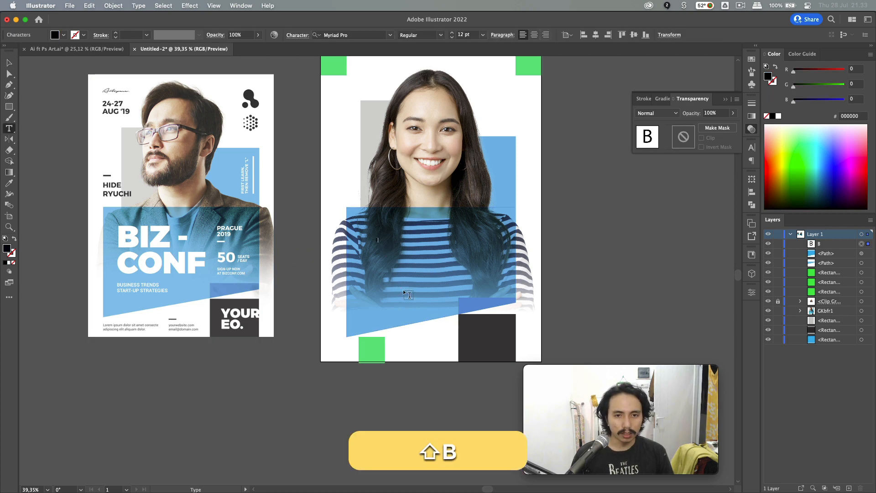
pyautogui.hotkey('shift', 'BackSpace')
pyautogui.write('b')
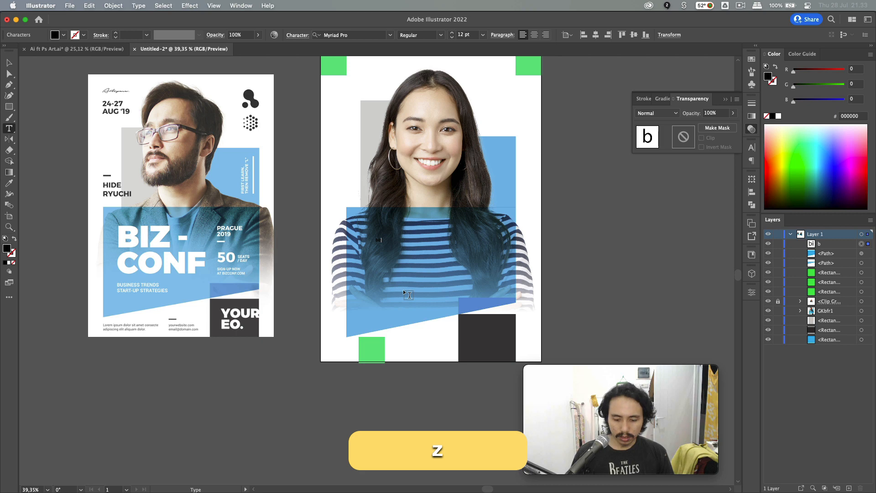
pyautogui.write('iz -')
pyautogui.press('Return')
pyautogui.write('conf')
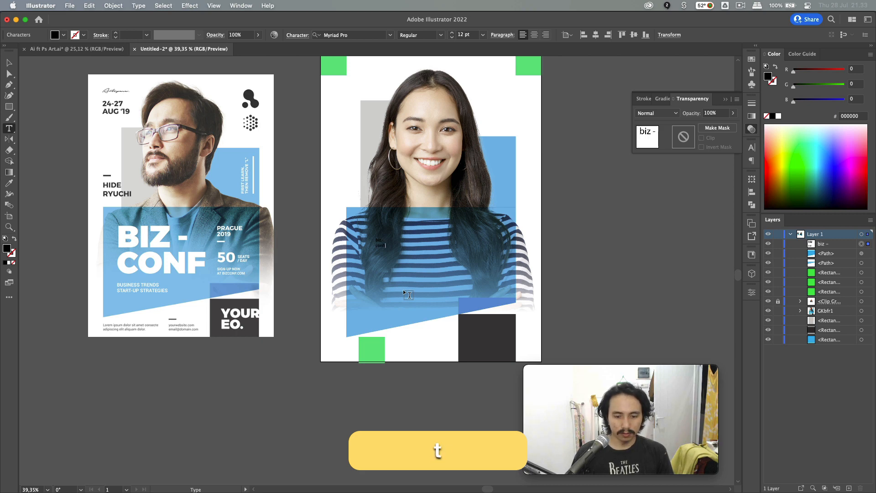
pyautogui.write('t')
pyautogui.press('BackSpace')
pyautogui.press('Escape')
pyautogui.moveTo(386, 250); pyautogui.dragTo(479, 306)
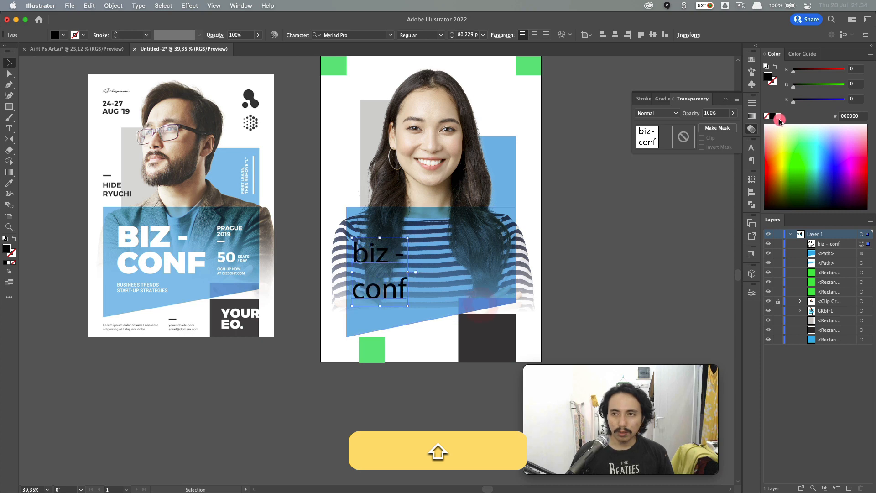
# - Make the headline white Futura Bold in All Caps with 74 pt leading
pyautogui.click(778, 116)
pyautogui.click(752, 147)
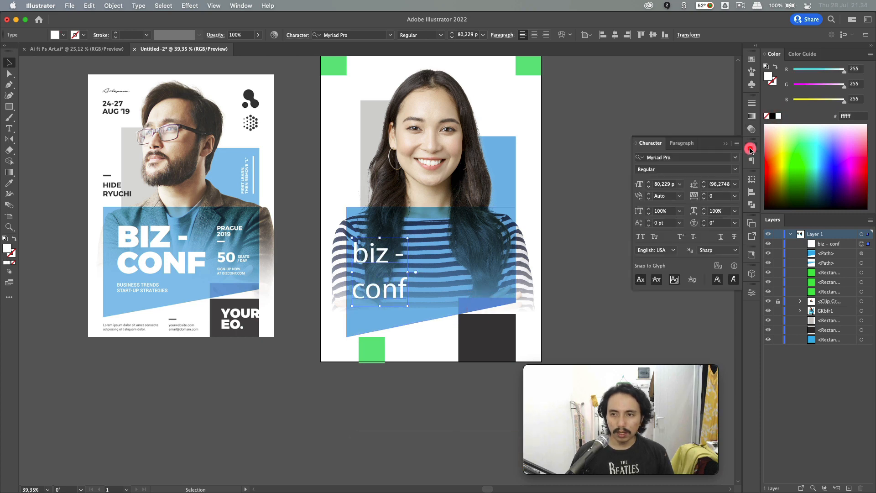
pyautogui.click(696, 157)
pyautogui.write('fut')
pyautogui.press('Down')
pyautogui.press('Down')
pyautogui.press('Down')
pyautogui.press('Down')
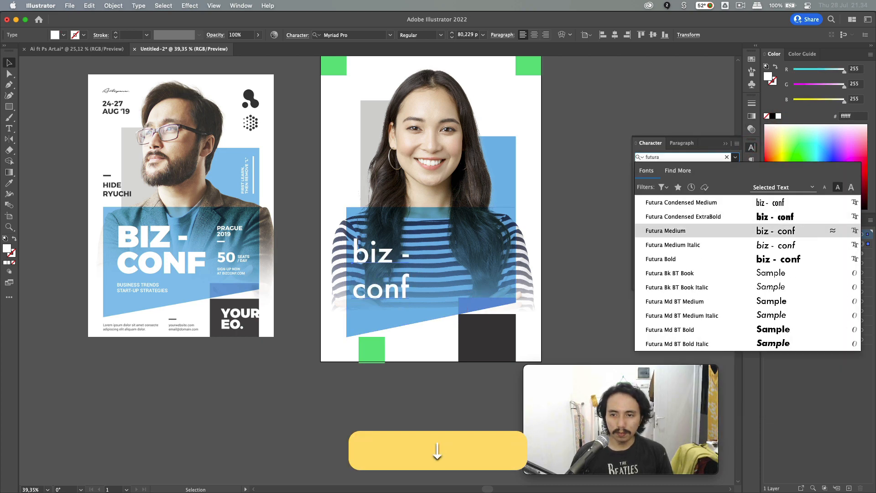
pyautogui.press('Return')
pyautogui.click(681, 238)
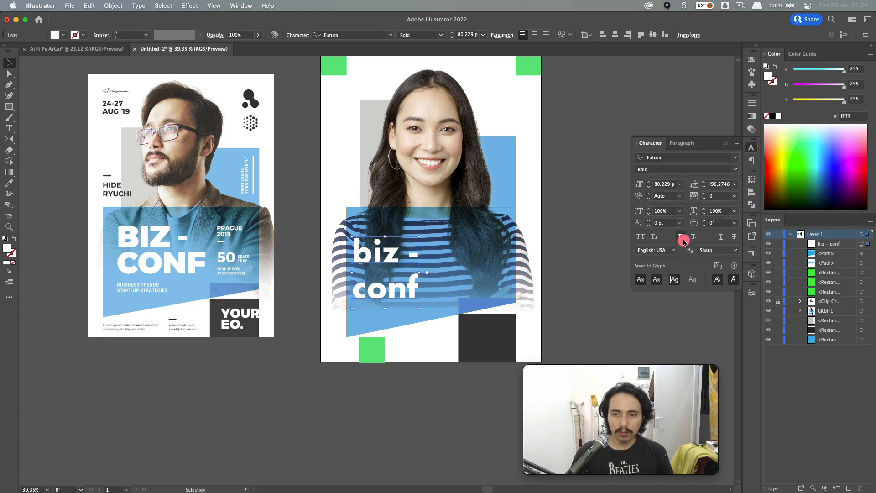
pyautogui.click(641, 237)
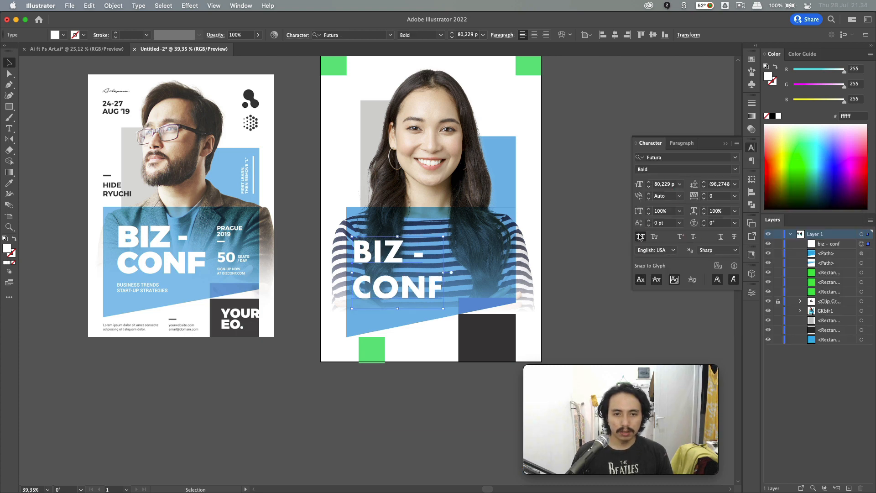
pyautogui.click(734, 185)
pyautogui.click(734, 185)
pyautogui.click(705, 186)
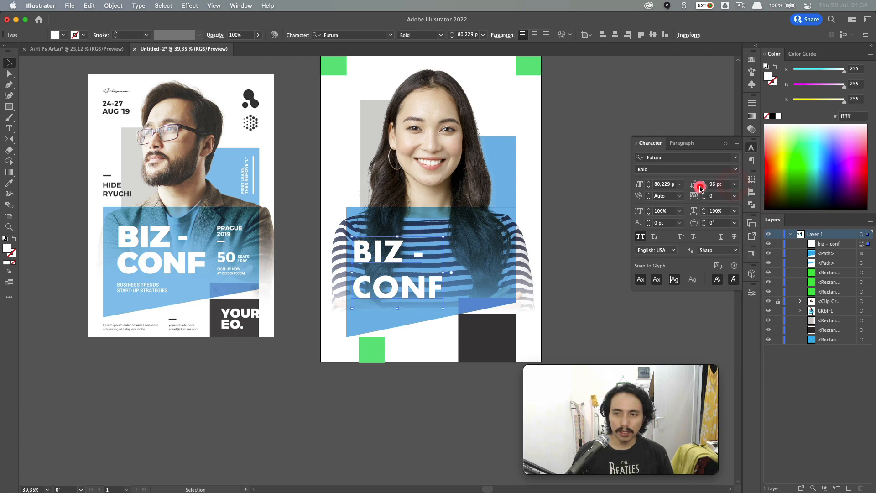
pyautogui.click(703, 187)
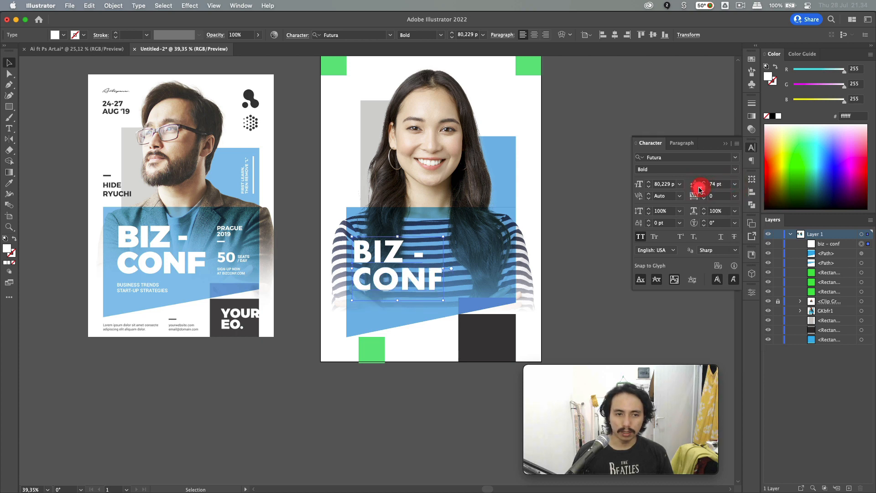
# - Left-align the headline to the grey rectangle, raise it slightly and enlarge it to about 87 pt
pyautogui.press('shift')
pyautogui.keyDown('shift'); pyautogui.click(368, 113); pyautogui.keyUp('shift')
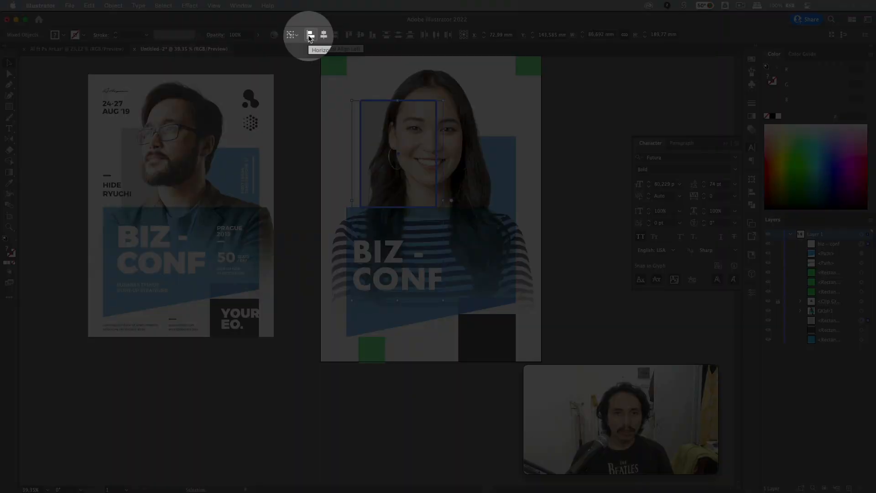
pyautogui.click(309, 37)
pyautogui.click(321, 139)
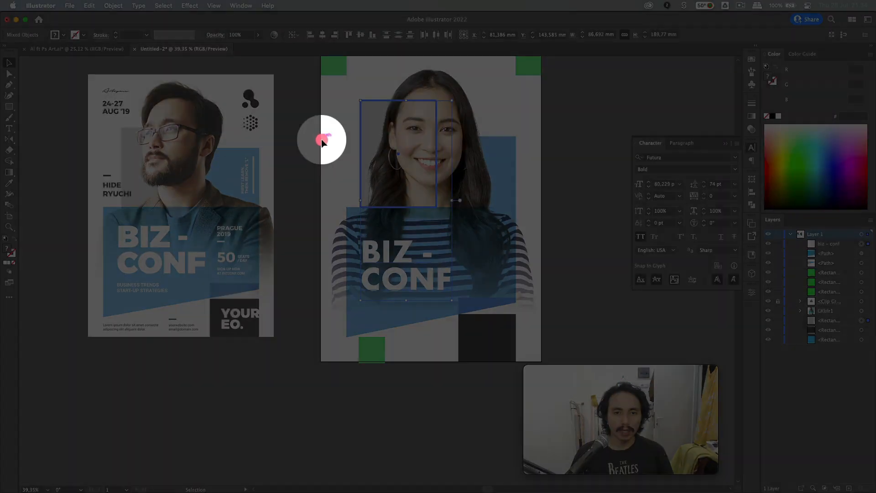
pyautogui.moveTo(379, 272); pyautogui.dragTo(378, 260)
pyautogui.moveTo(451, 286); pyautogui.dragTo(461, 294)
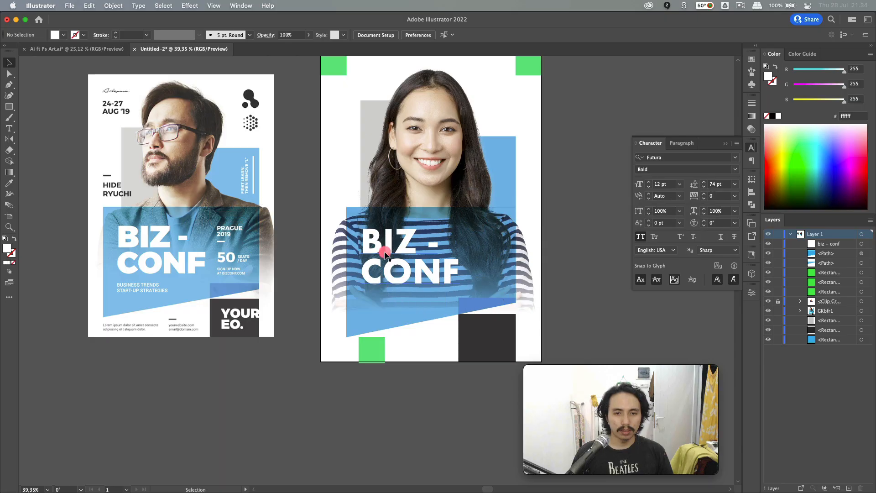
# - Duplicate the headline below and retype it as 'business trends / start-up strategies'
pyautogui.moveTo(385, 251); pyautogui.dragTo(387, 314)
pyautogui.doubleClick(387, 313)
pyautogui.press('super+a')
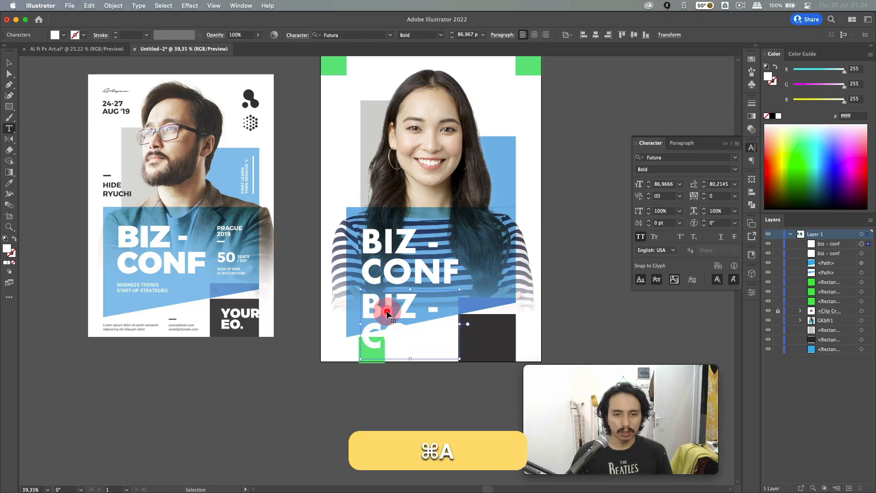
pyautogui.write('business trends')
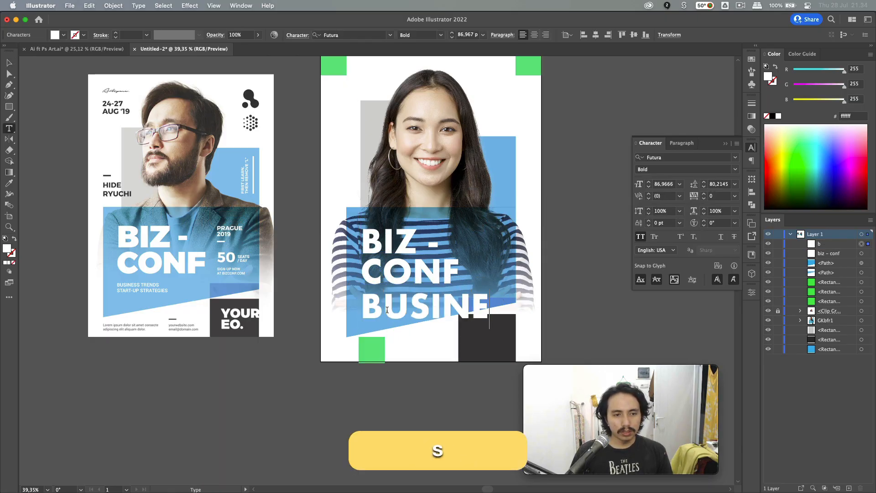
pyautogui.press('Return')
pyautogui.write('s')
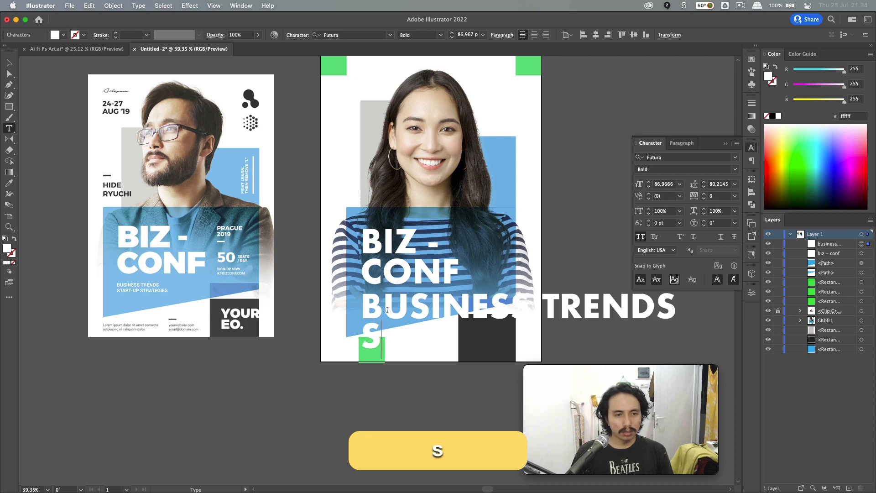
pyautogui.write('tart-up strateg')
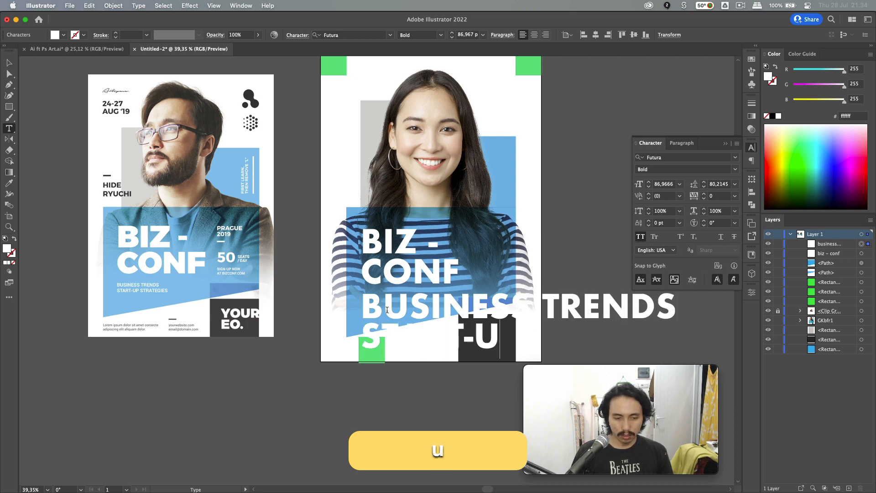
pyautogui.write('ies')
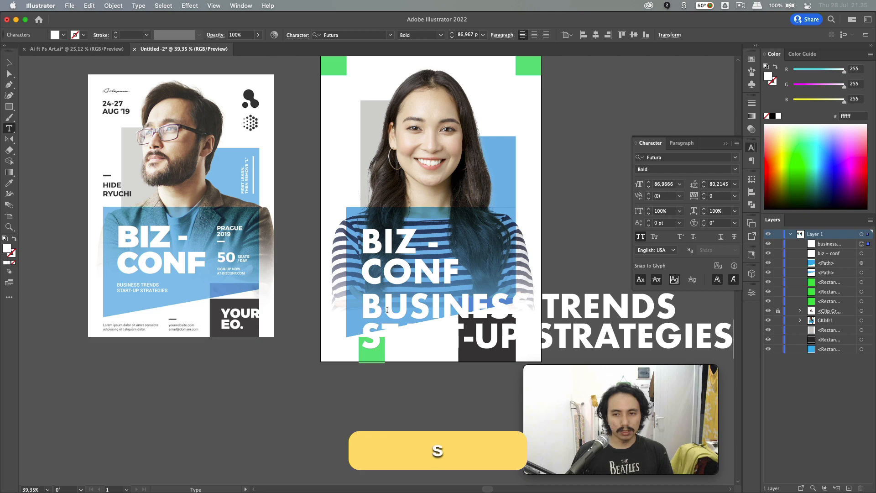
pyautogui.press('Escape')
# - Shrink the subtitle and nudge it into place just under the headline
pyautogui.hscroll(3, 391, 301)
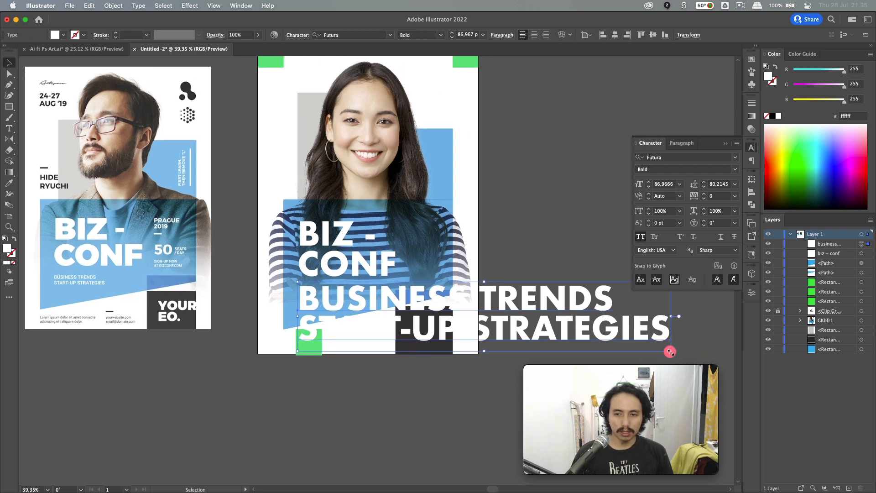
pyautogui.moveTo(670, 352); pyautogui.dragTo(449, 295)
pyautogui.keyDown('shift'); pyautogui.click(402, 295); pyautogui.keyUp('shift')
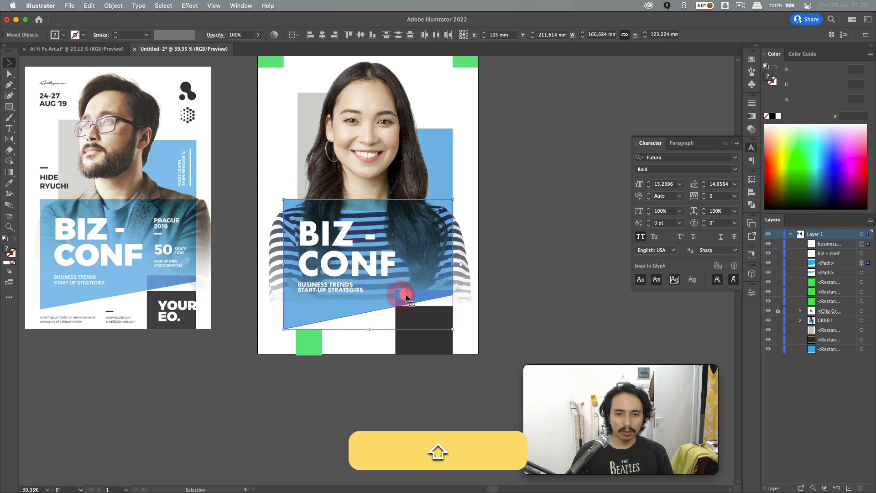
pyautogui.click(482, 290)
pyautogui.click(349, 291)
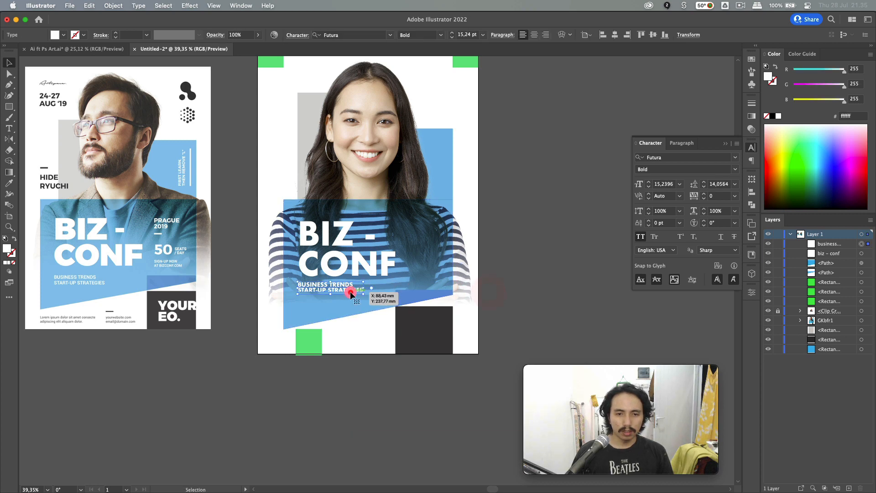
pyautogui.hotkey('shift', 'Down')
pyautogui.hotkey('shift', 'Down')
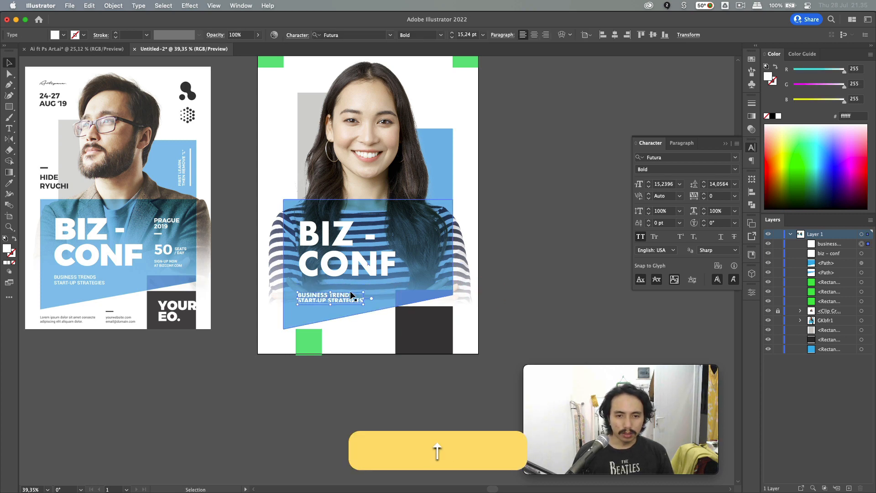
pyautogui.press('Up')
pyautogui.press('Up')
pyautogui.click(486, 300)
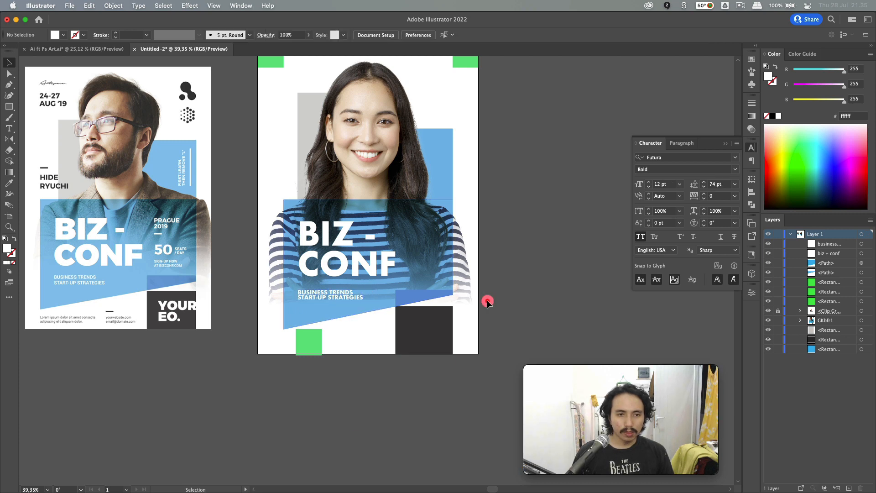
# - Copy the subtitle to the panel's upper right as MADIUN 2022 with Auto leading
pyautogui.moveTo(347, 298); pyautogui.dragTo(445, 224)
pyautogui.press('t')
pyautogui.click(445, 223)
pyautogui.press('super+a')
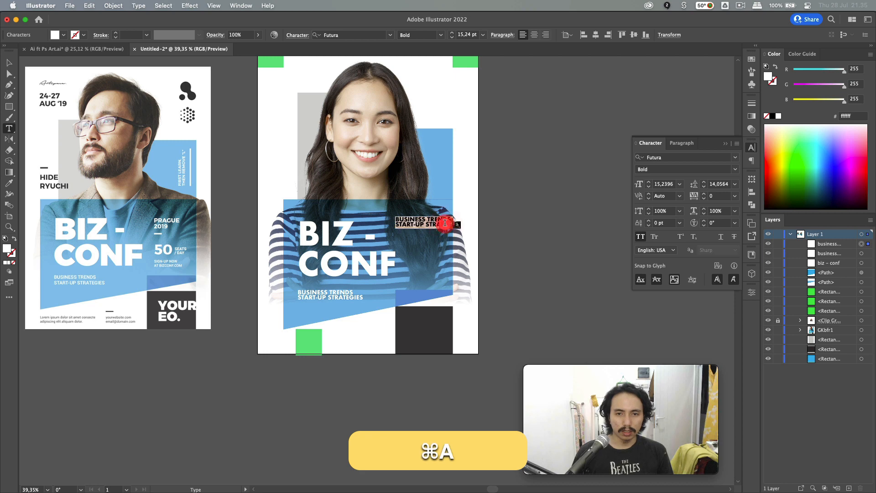
pyautogui.write('mad')
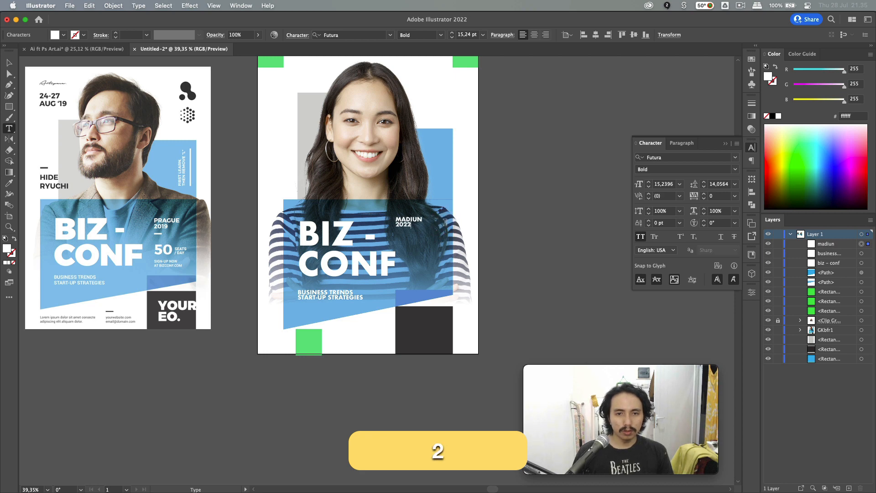
pyautogui.press('Escape')
pyautogui.click(735, 184)
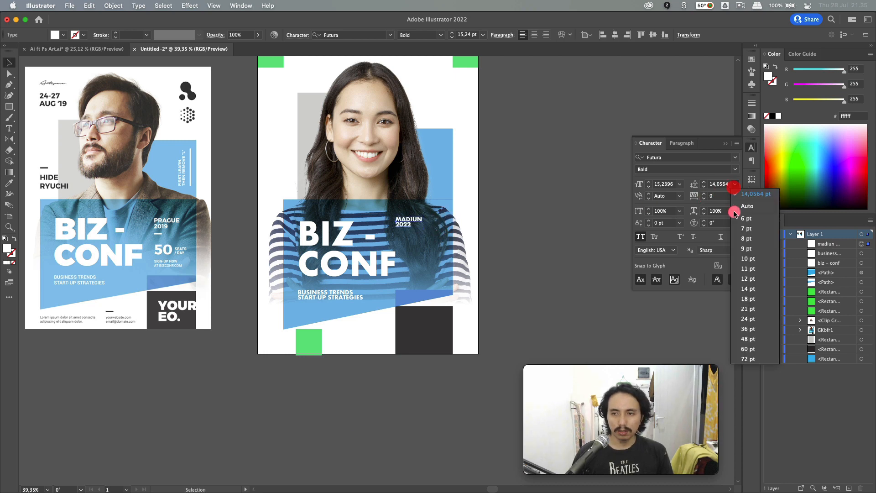
pyautogui.click(739, 206)
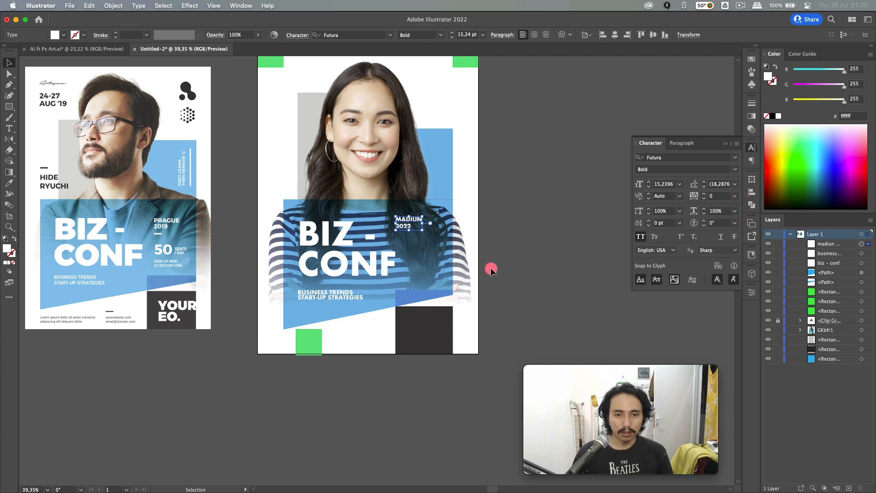
# - Shrink the headline slightly, nudge MADIUN 2022 right, and duplicate it straight down
pyautogui.click(359, 269)
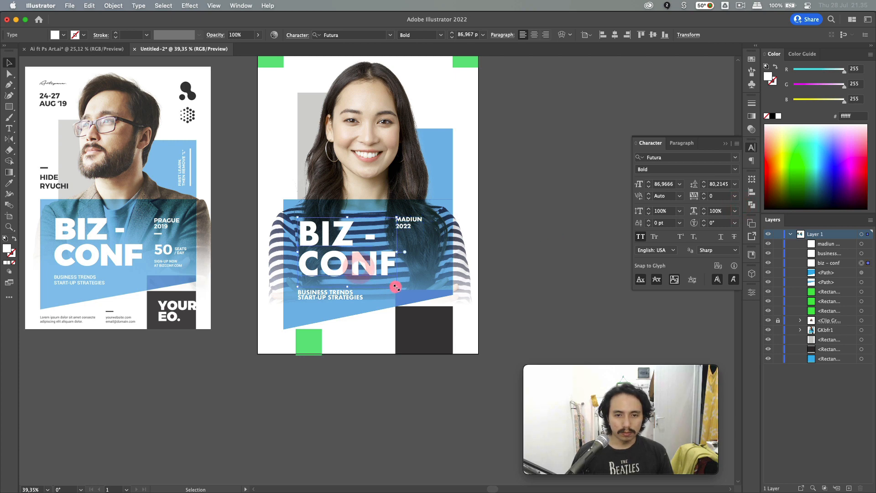
pyautogui.moveTo(395, 287); pyautogui.dragTo(392, 283)
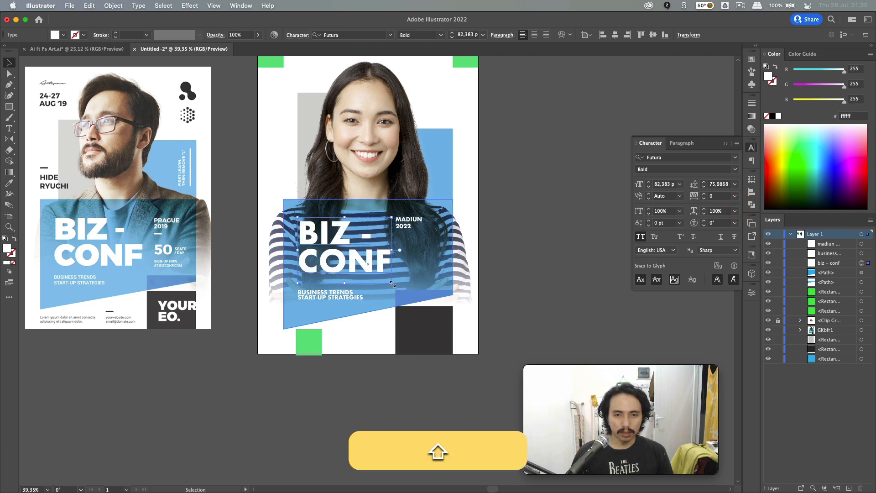
pyautogui.click(410, 226)
pyautogui.hotkey('shift', 'Right')
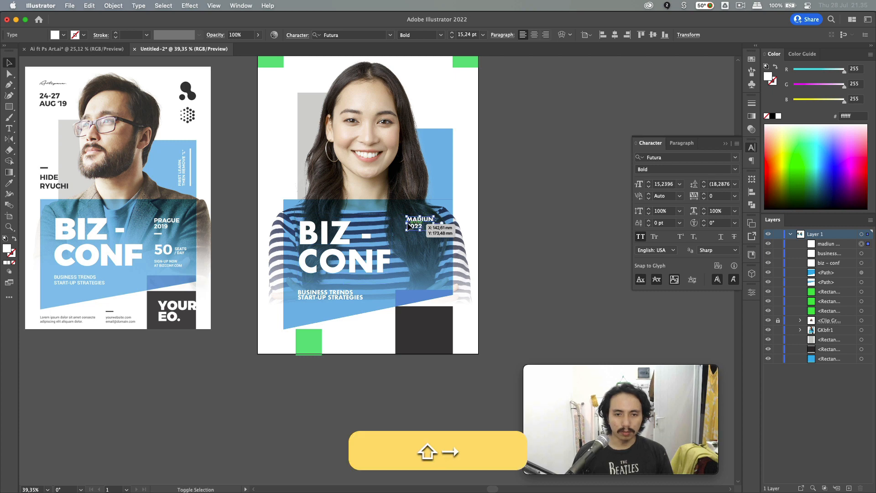
pyautogui.click(372, 265)
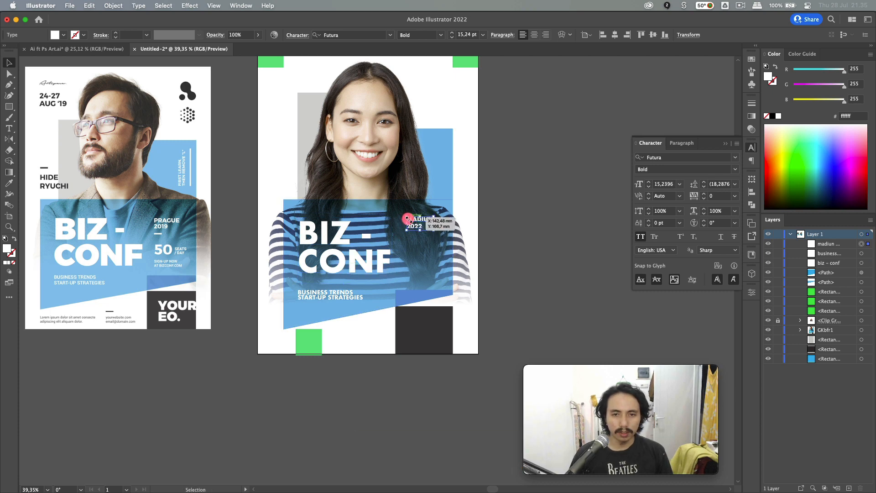
pyautogui.moveTo(416, 221); pyautogui.dragTo(424, 280)
pyautogui.press('alt+shift+super+t')
# - Retype the duplicated date as 50 and nudge it down
pyautogui.click(417, 257)
pyautogui.press('super+a')
pyautogui.write('50')
pyautogui.press('Escape')
pyautogui.hotkey('shift', 'Down')
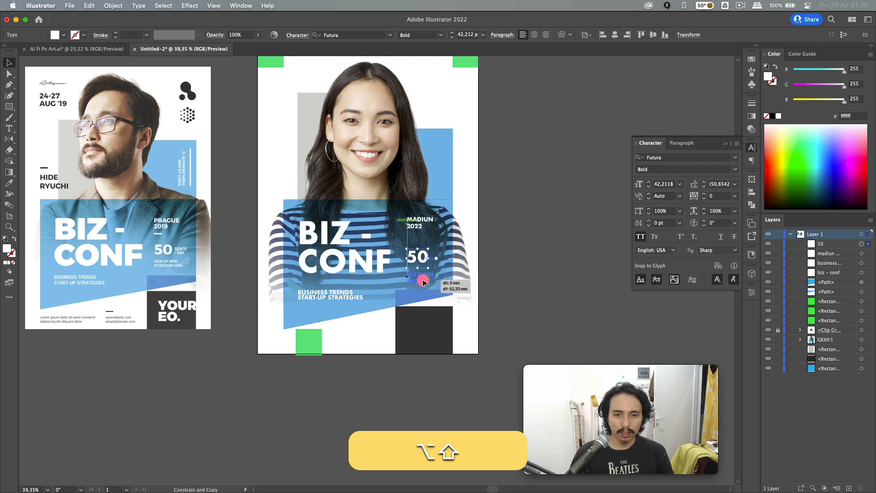
# - Retype the copy under the 50 as 'sign-up now at bizconf.com' and shrink it
pyautogui.press('t')
pyautogui.click(423, 279)
pyautogui.press('super+a')
pyautogui.write('sig')
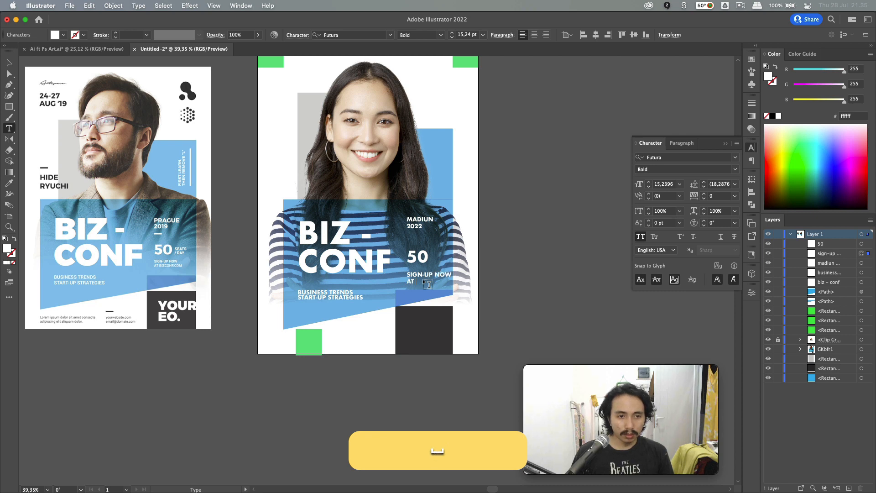
pyautogui.write('n-up now at bizconf.com')
pyautogui.press('Escape')
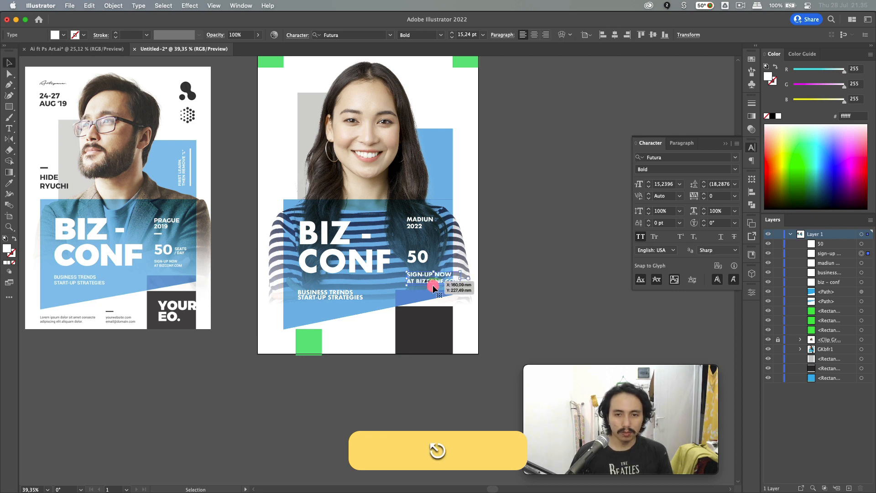
pyautogui.moveTo(460, 287); pyautogui.dragTo(440, 282)
pyautogui.click(523, 279)
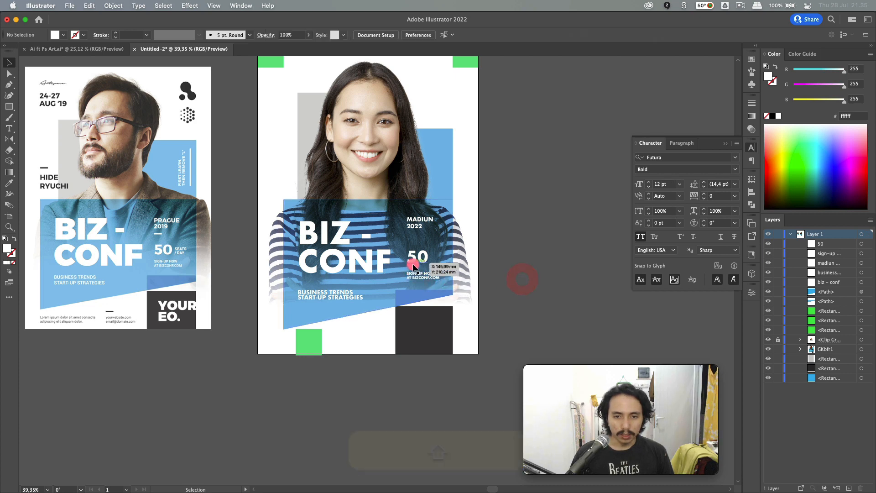
# - Add small SEATS /DAY text beside the 50, shrinking and nudging it into place
pyautogui.press('t')
pyautogui.click(435, 259)
pyautogui.write('sea')
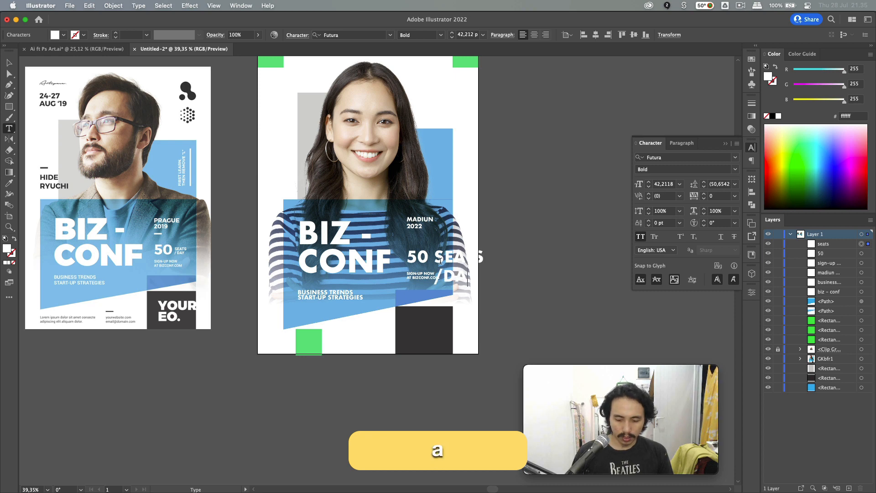
pyautogui.write('y')
pyautogui.press('Escape')
pyautogui.moveTo(486, 286); pyautogui.dragTo(451, 264)
pyautogui.hotkey('shift', 'Left')
pyautogui.hotkey('shift', 'Right')
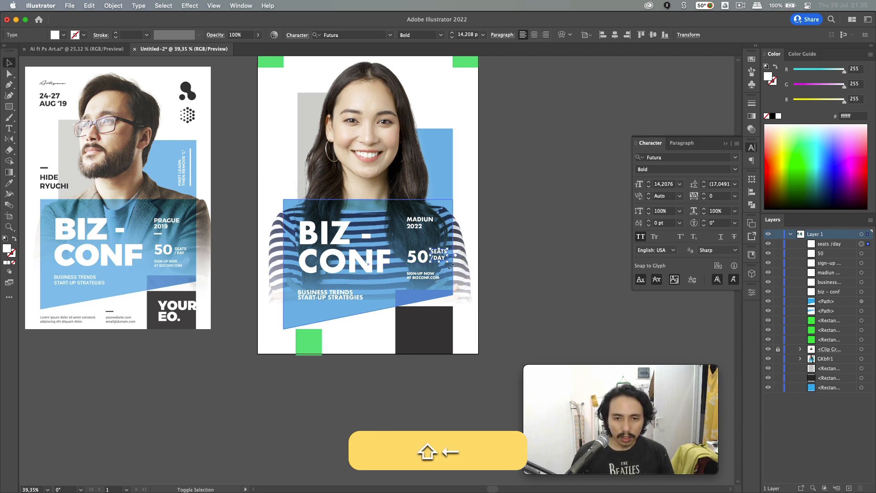
pyautogui.hotkey('shift', 'Down')
pyautogui.hotkey('shift', 'Up')
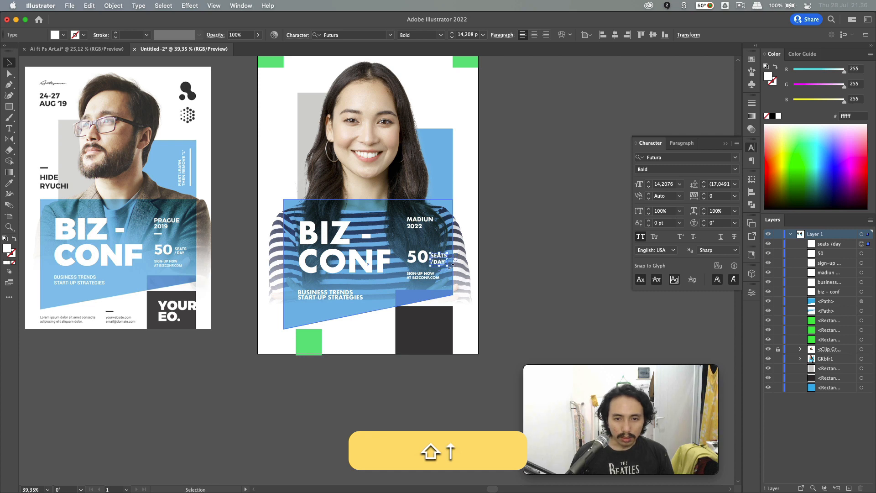
pyautogui.moveTo(449, 268); pyautogui.dragTo(444, 265)
# - Fine-tune the horizontal position of the SEATS /DAY text
pyautogui.hotkey('shift', 'Right')
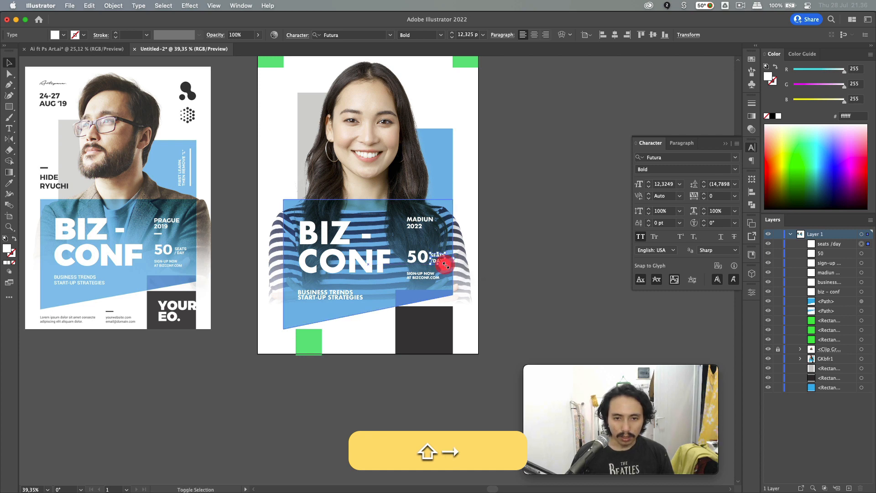
pyautogui.press('Left')
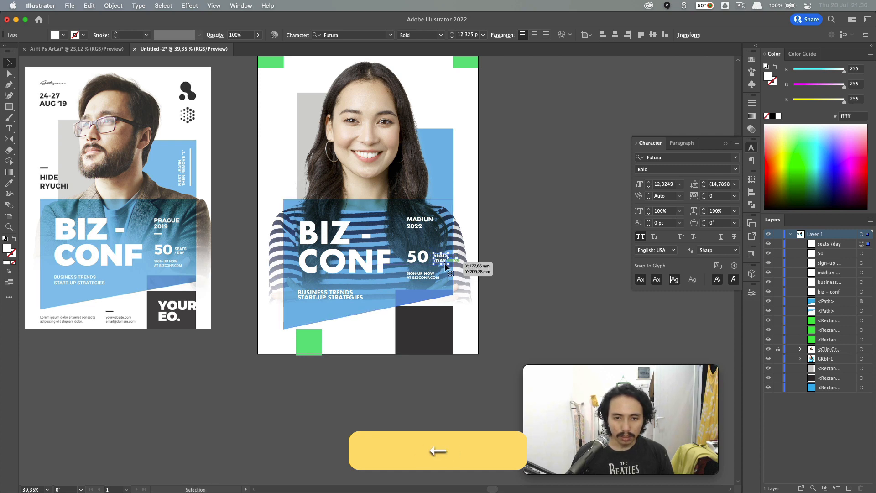
pyautogui.click(519, 289)
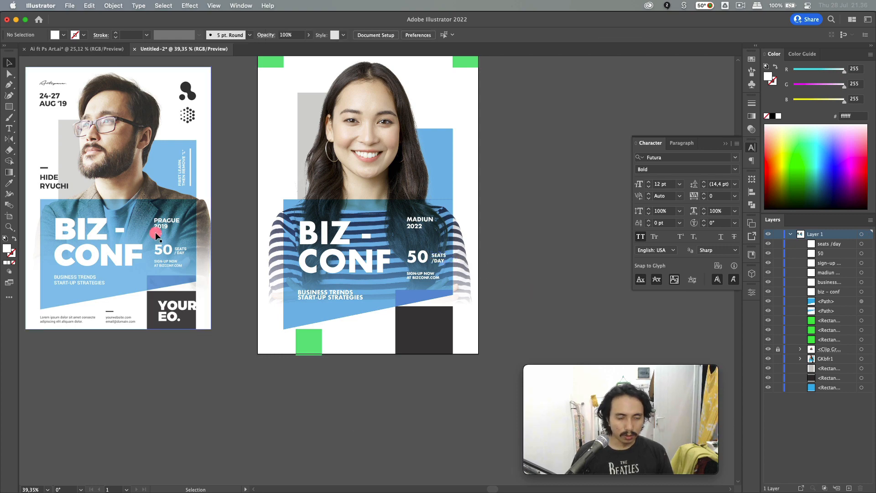
# - Draw a short thin white rectangle dash just beneath MADIUN 2022
pyautogui.moveTo(155, 233); pyautogui.dragTo(166, 240)
pyautogui.hscroll(5, 166, 240)
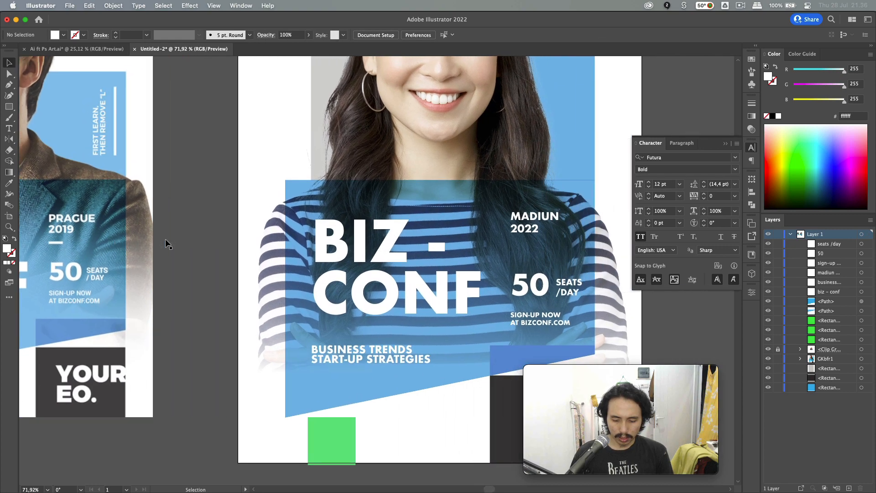
pyautogui.click(498, 272)
pyautogui.press('m')
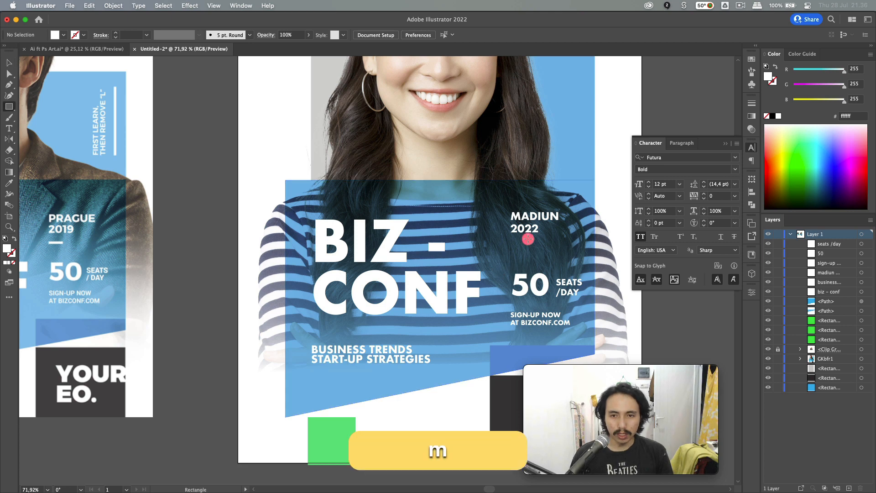
pyautogui.moveTo(510, 245); pyautogui.dragTo(533, 246)
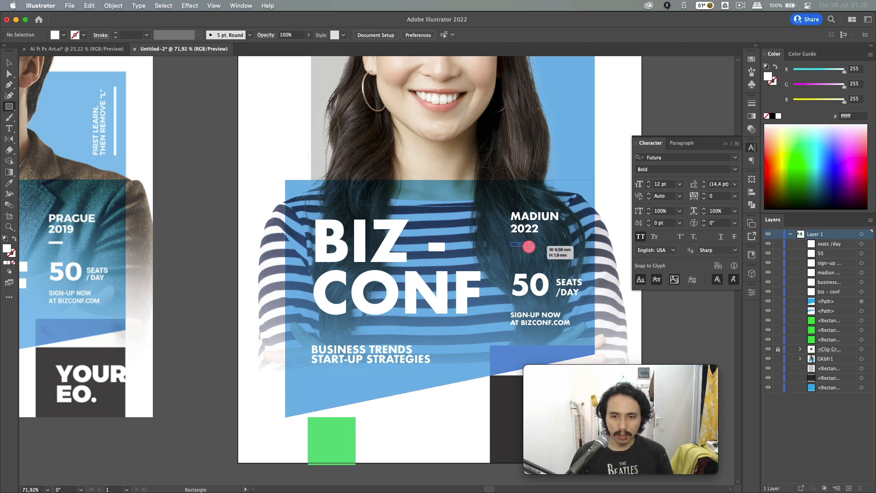
pyautogui.moveTo(528, 247); pyautogui.dragTo(527, 246)
pyautogui.press('v')
pyautogui.scroll(-2, 618, 327)
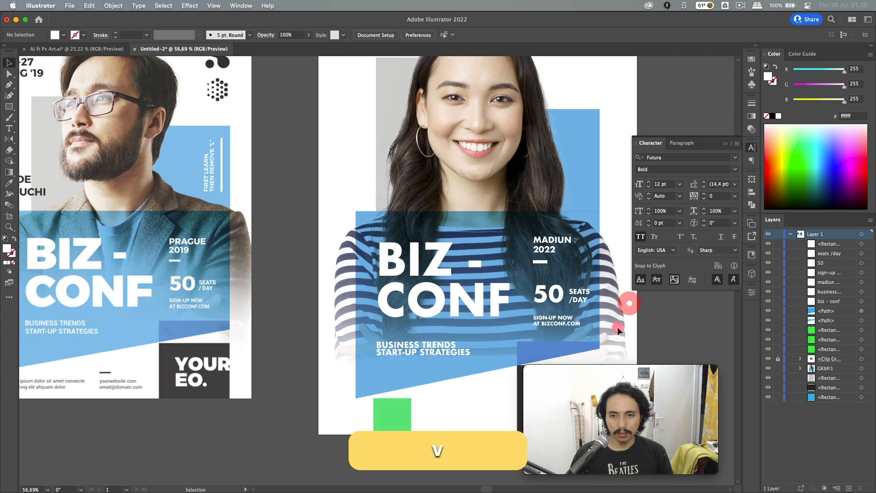
pyautogui.moveTo(617, 327); pyautogui.dragTo(569, 322)
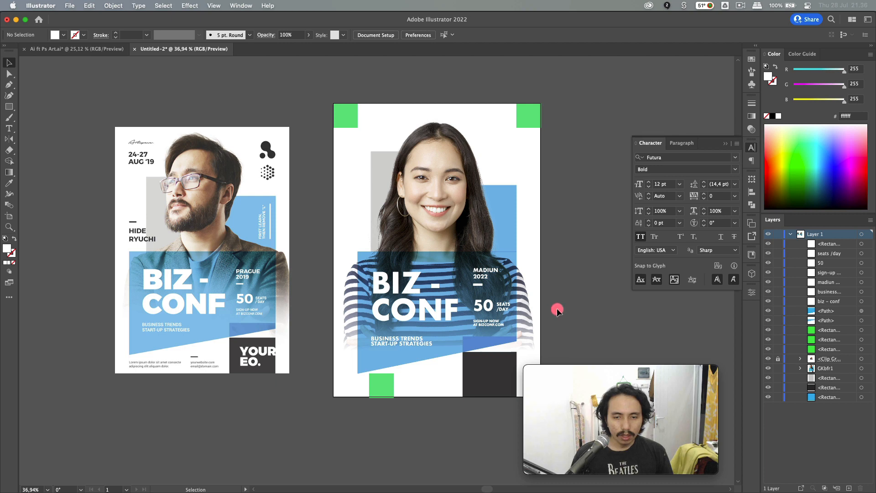
# - Duplicate MADIUN 2022 onto the dark square, retype it as YOUR EO. and enlarge it
pyautogui.click(474, 379)
pyautogui.moveTo(479, 273); pyautogui.dragTo(481, 382)
pyautogui.doubleClick(481, 381)
pyautogui.press('cmd+a')
pyautogui.write('you')
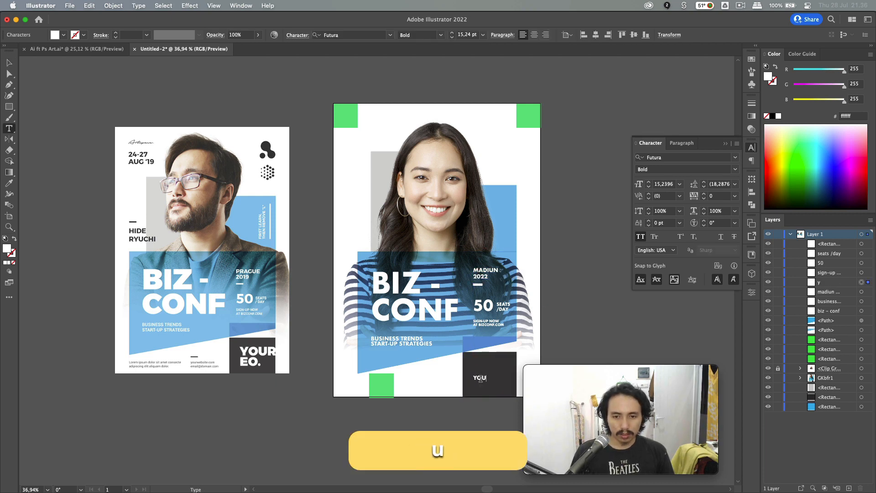
pyautogui.press('Escape')
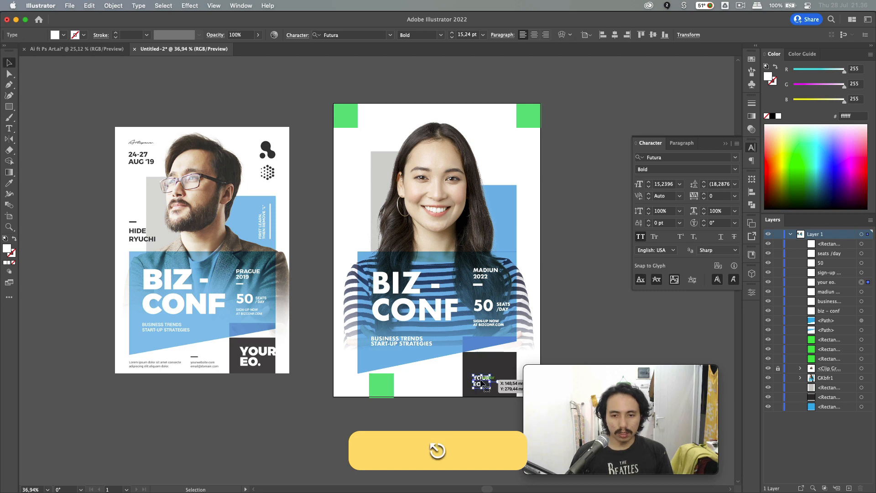
pyautogui.moveTo(490, 375); pyautogui.dragTo(506, 361)
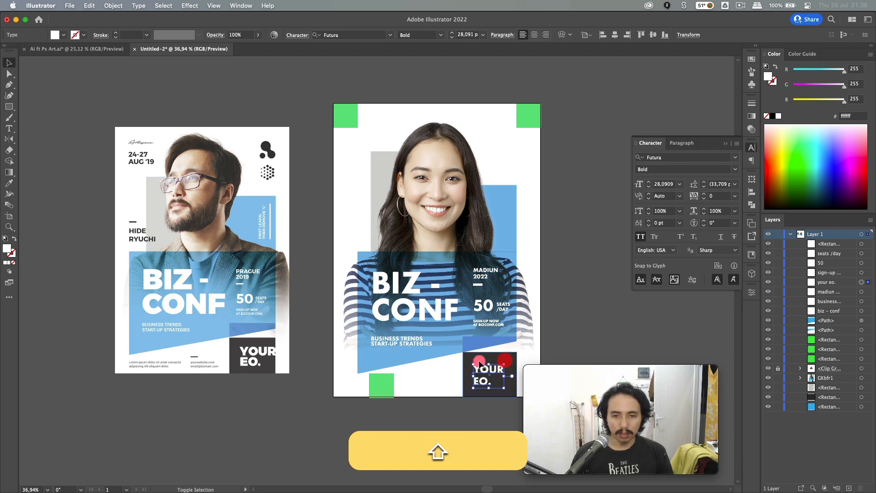
# - Right-align YOUR EO. to the dark square, enlarge it to about 39 pt with 38 pt leading
pyautogui.keyDown('shift'); pyautogui.click(468, 358); pyautogui.keyUp('shift')
pyautogui.click(468, 357)
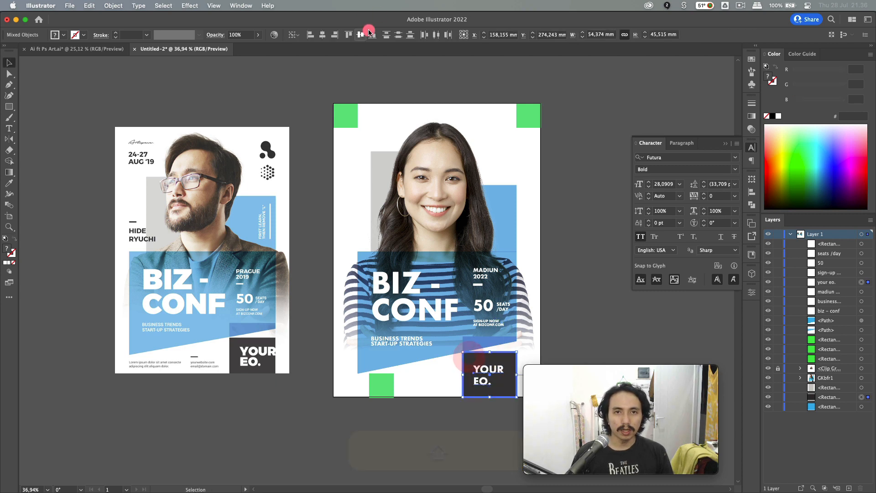
pyautogui.click(335, 34)
pyautogui.click(320, 104)
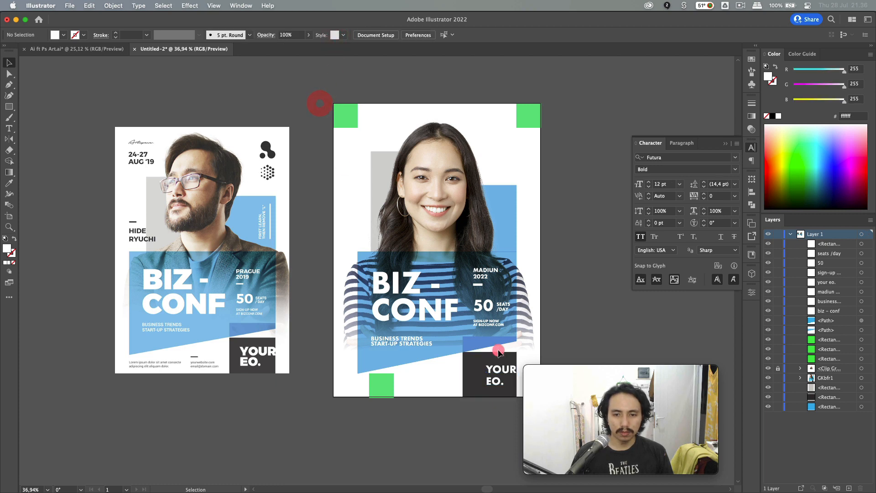
pyautogui.click(494, 380)
pyautogui.moveTo(486, 364); pyautogui.dragTo(460, 357)
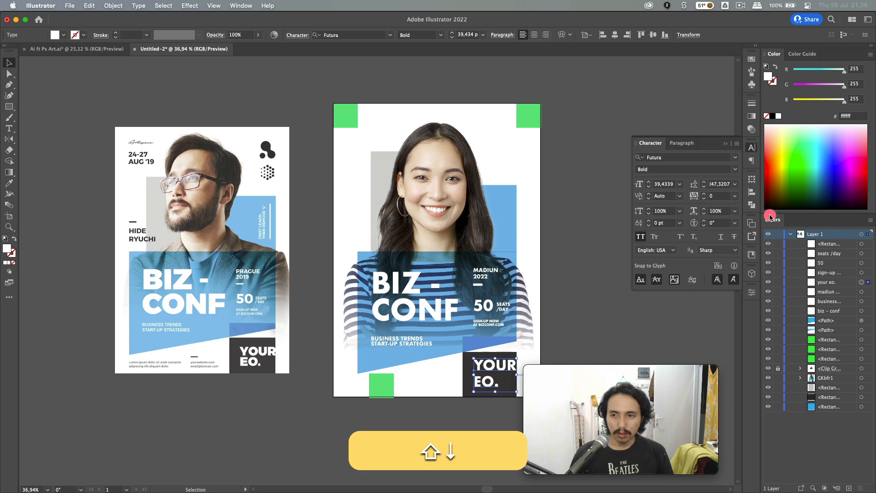
pyautogui.click(704, 187)
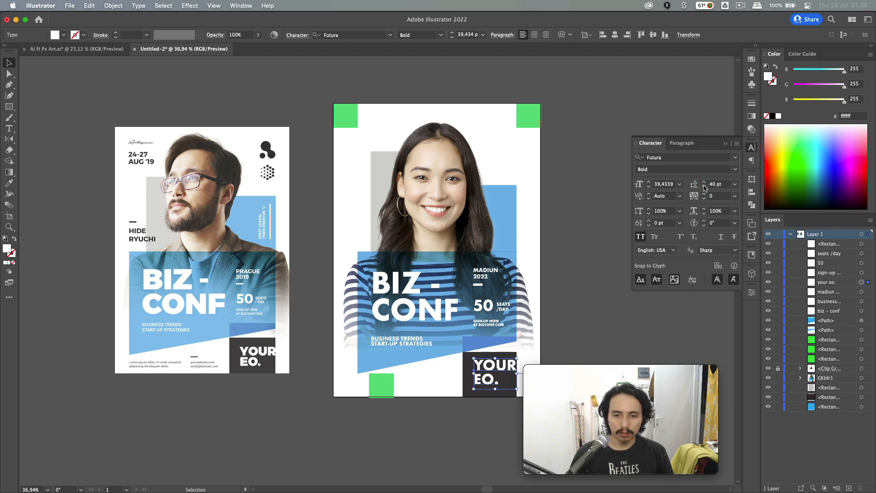
pyautogui.hotkey('shift', 'Down')
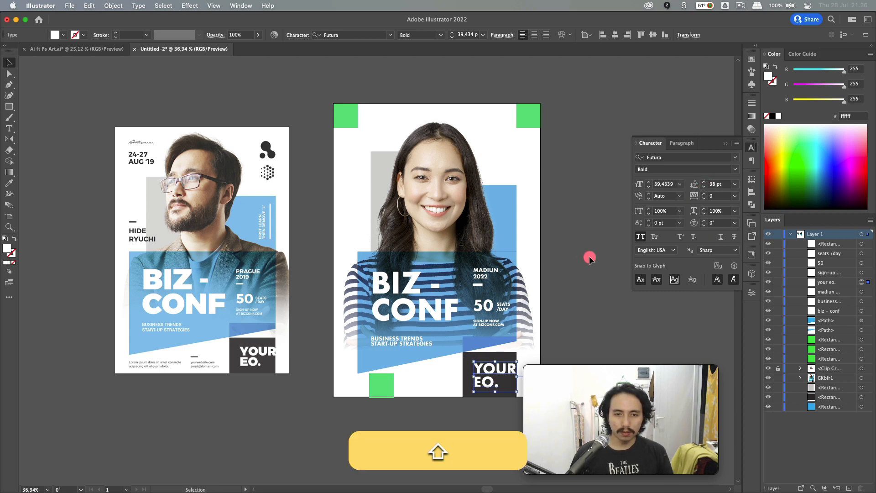
pyautogui.click(570, 257)
pyautogui.click(250, 243)
pyautogui.scroll(3, 249, 235)
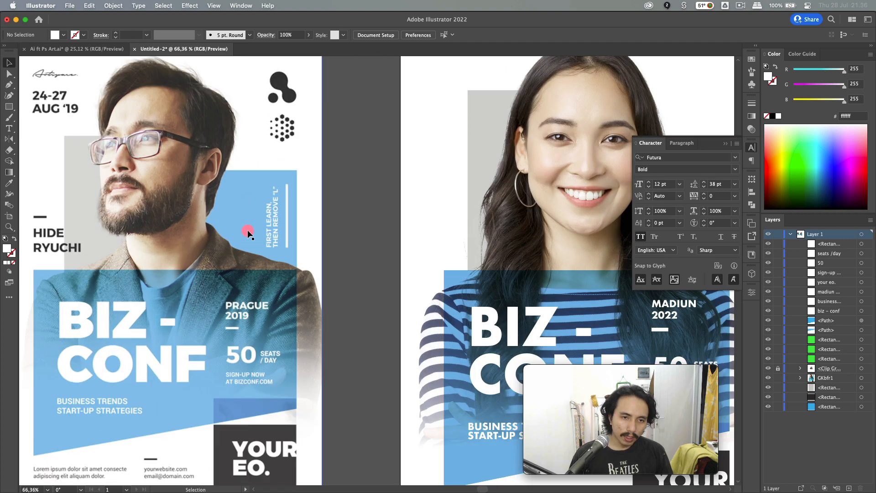
# - Copy MADIUN 2022 and its dash to the upper right, rotated 90°
pyautogui.hscroll(3, 272, 248)
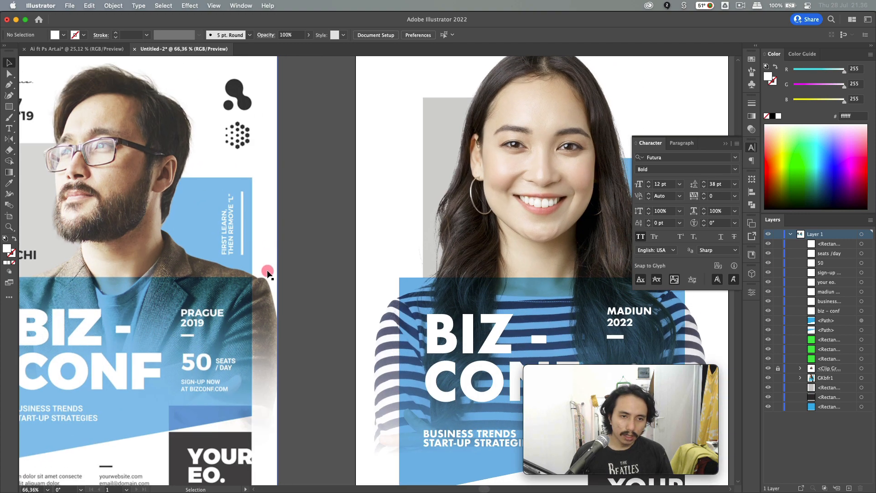
pyautogui.scroll(-3, 268, 273)
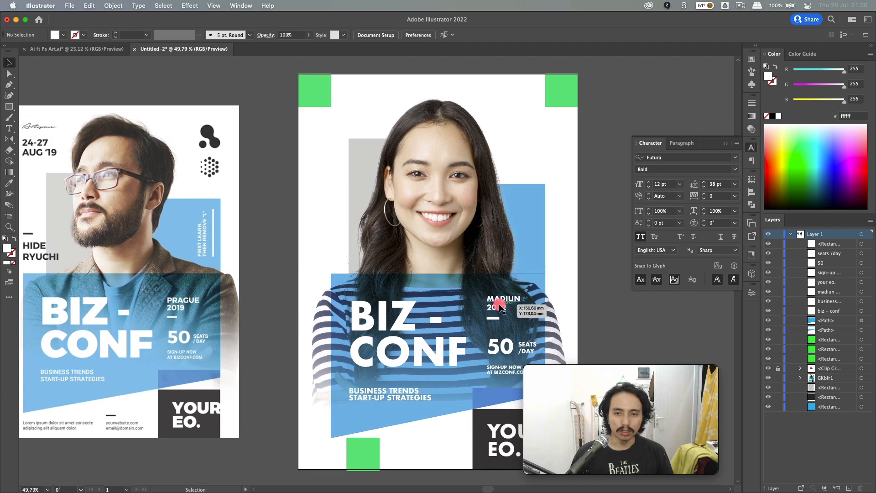
pyautogui.click(499, 305)
pyautogui.keyDown('shift'); pyautogui.click(496, 318); pyautogui.keyUp('shift')
pyautogui.moveTo(495, 319); pyautogui.dragTo(518, 206)
pyautogui.press('v')
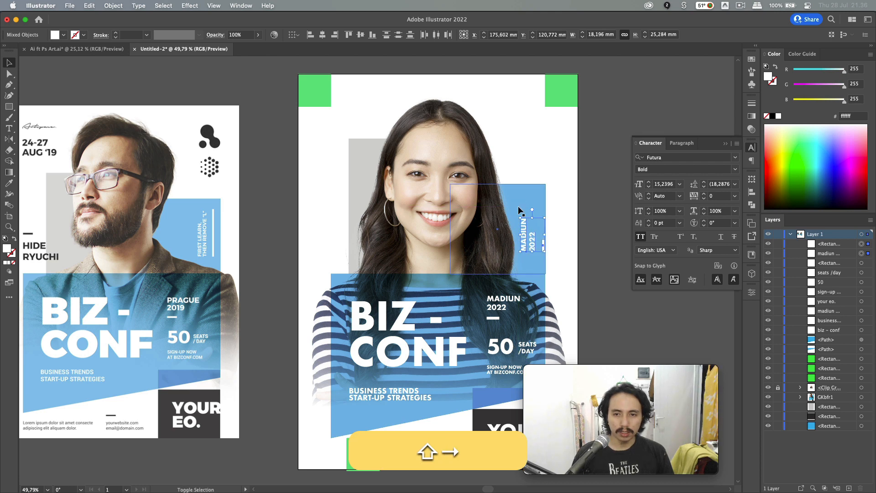
pyautogui.click(573, 263)
# - Retype the vertical copy as FIRST LEARN, THEN REMOVE "L", shrink it and nudge it right
pyautogui.press('t')
pyautogui.click(524, 245)
pyautogui.press('super+a')
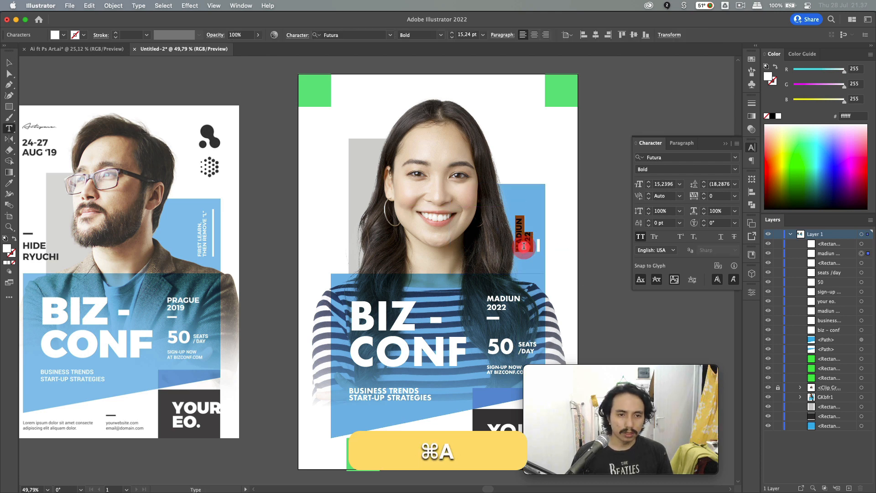
pyautogui.write('fi')
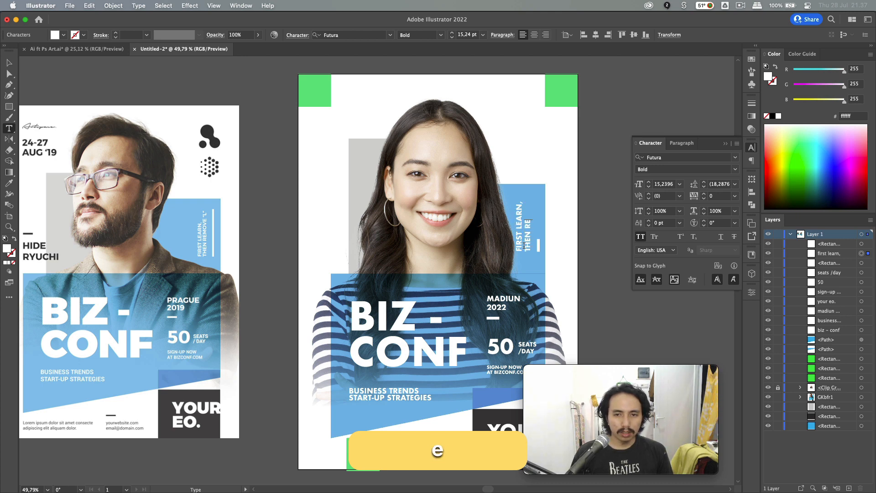
pyautogui.write('L')
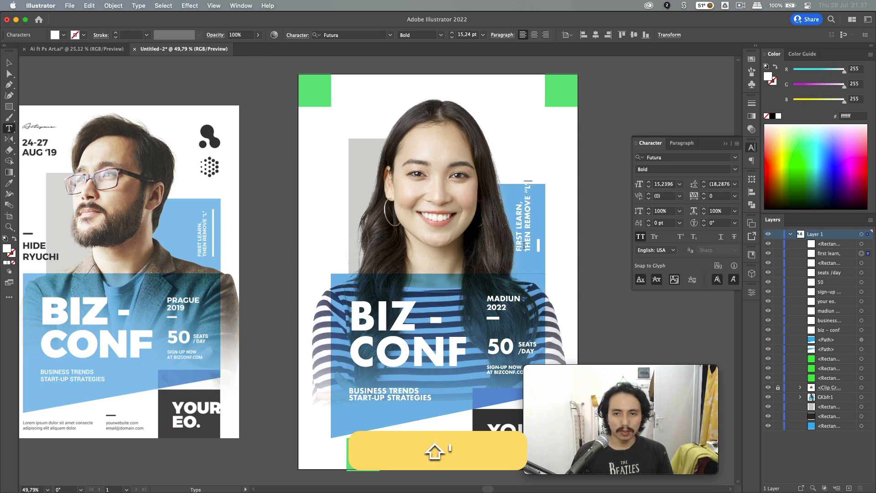
pyautogui.hotkey('shift', 'Escape')
pyautogui.moveTo(532, 180); pyautogui.dragTo(530, 197)
pyautogui.hotkey('shift', 'Right')
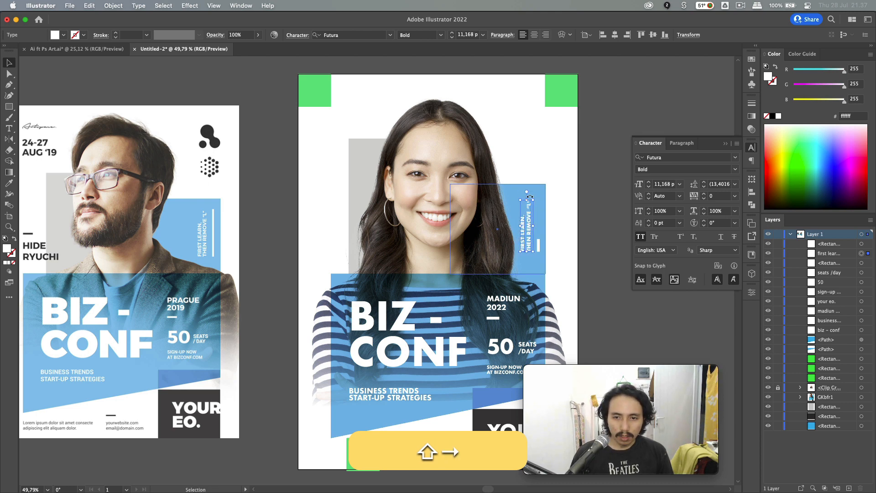
# - Stretch the thin white bar upward alongside the vertical text
pyautogui.click(538, 250)
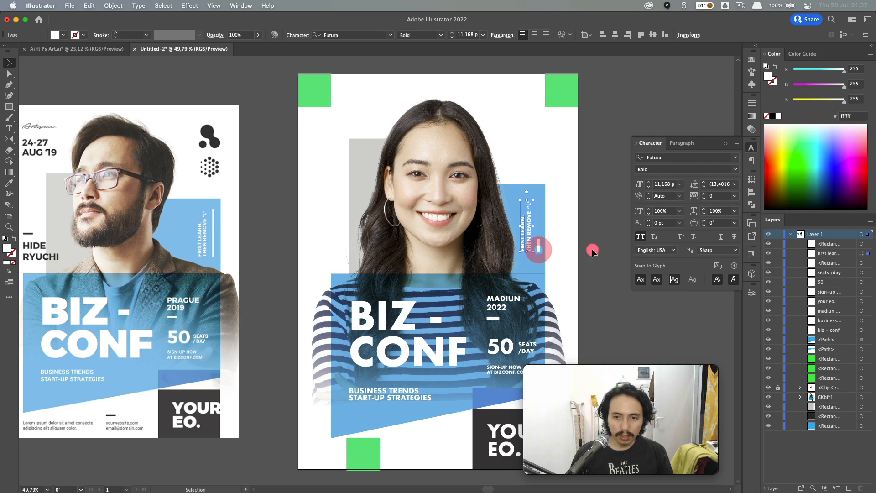
pyautogui.keyDown('shift'); pyautogui.click(528, 345); pyautogui.keyUp('shift')
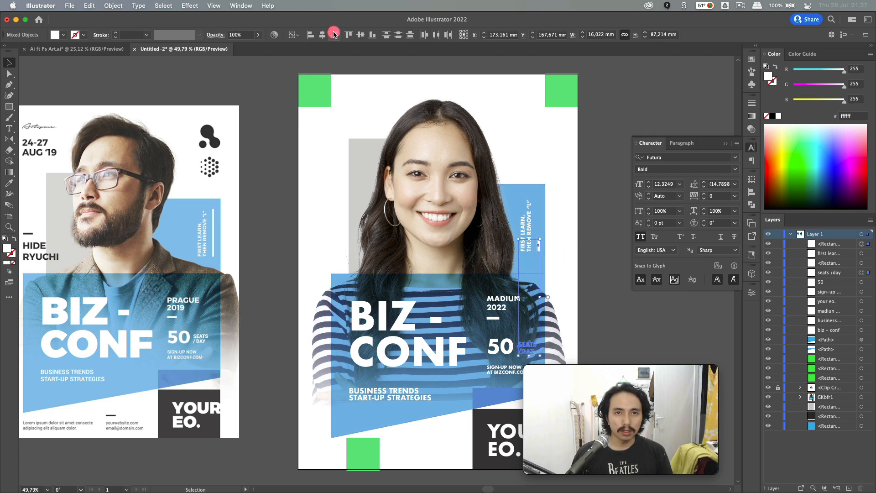
pyautogui.click(585, 255)
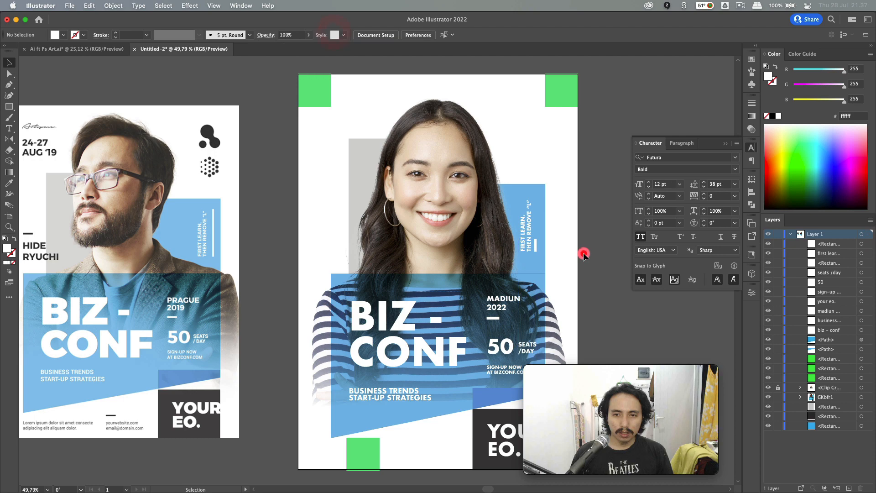
pyautogui.click(536, 249)
pyautogui.scroll(5, 535, 249)
pyautogui.scroll(4, 533, 219)
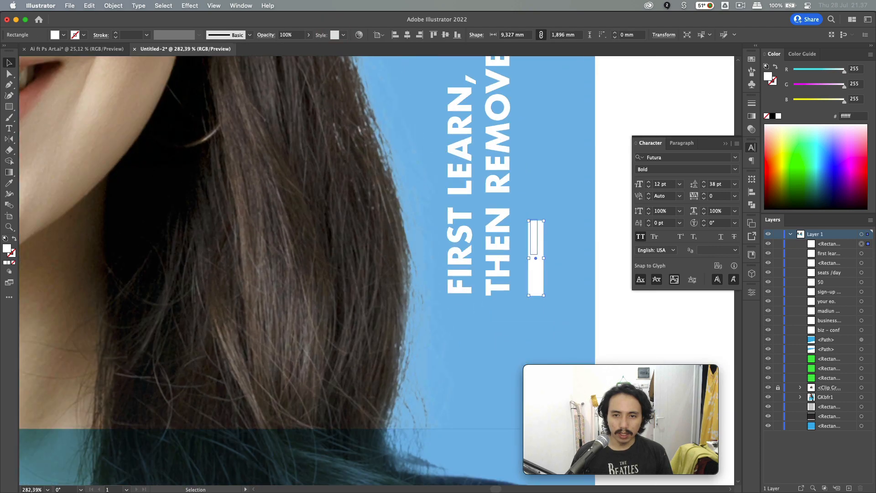
pyautogui.moveTo(535, 222); pyautogui.dragTo(533, 83)
pyautogui.scroll(5, 525, 137)
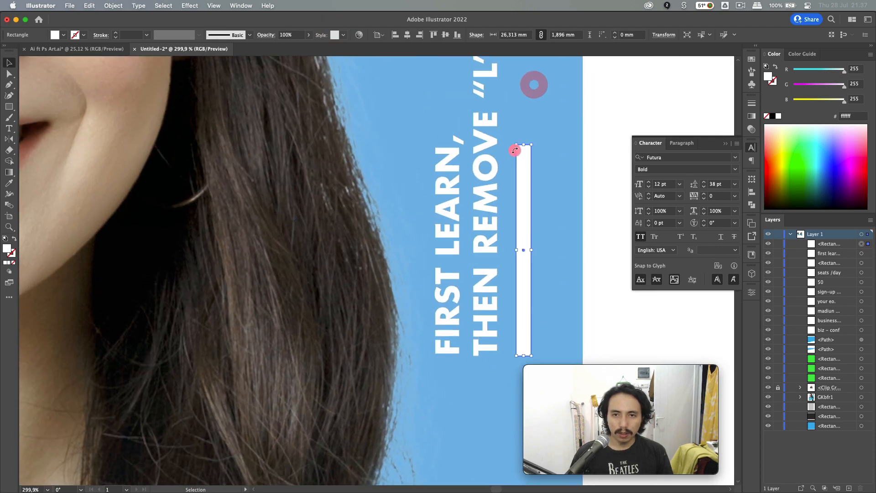
pyautogui.moveTo(522, 195); pyautogui.dragTo(530, 134)
pyautogui.click(597, 113)
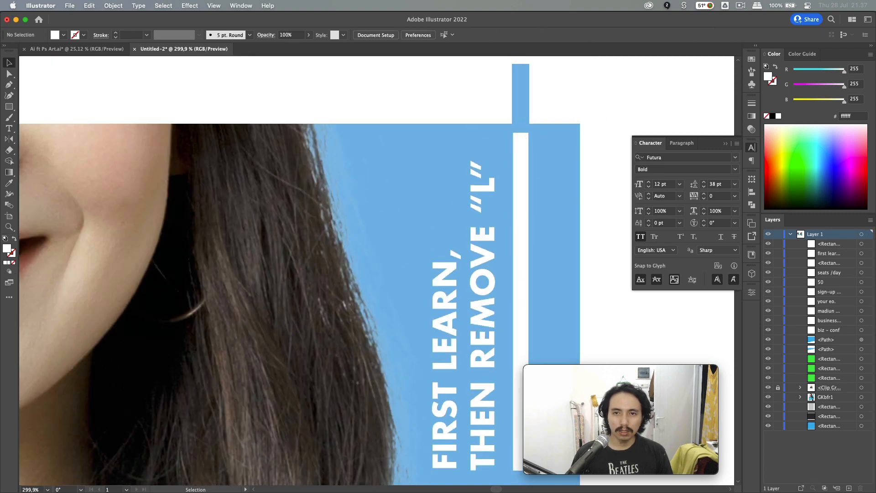
pyautogui.press('super+0')
pyautogui.scroll(-4, 598, 115)
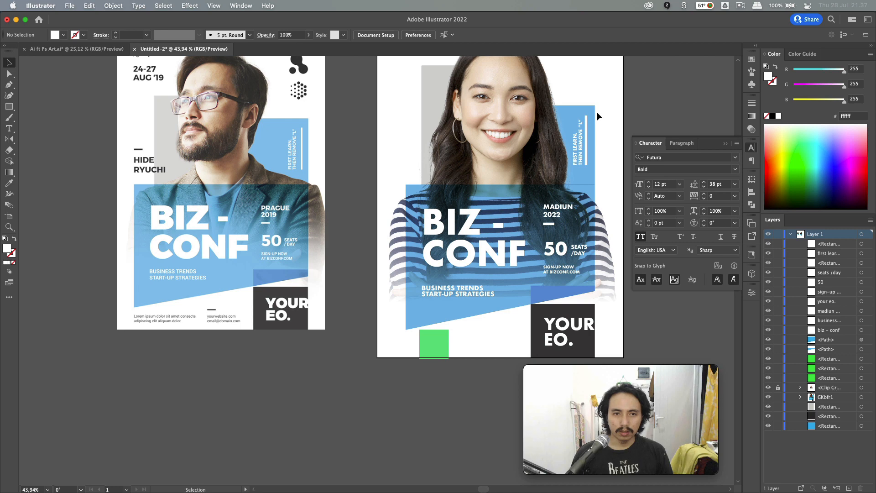
# - Nudge the vertical FIRST LEARN text slightly to the left
pyautogui.click(577, 153)
pyautogui.press('Left')
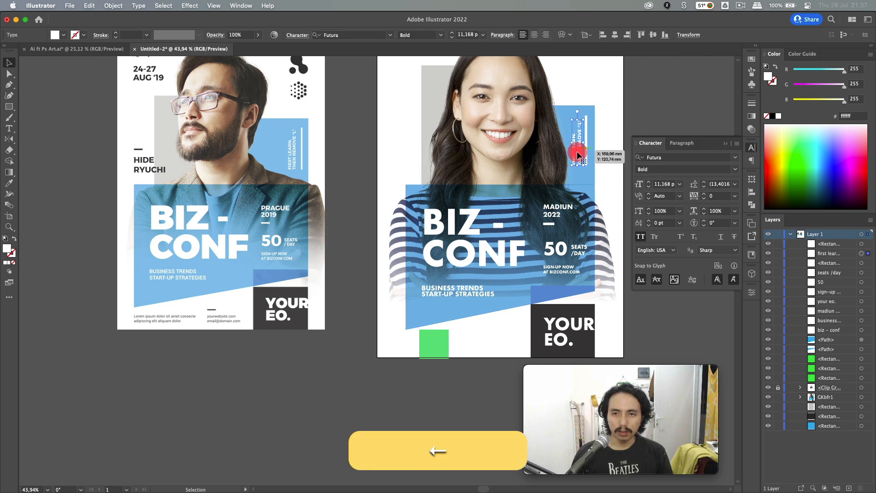
pyautogui.click(604, 149)
pyautogui.scroll(3, 603, 150)
pyautogui.hscroll(1, 603, 149)
pyautogui.click(281, 249)
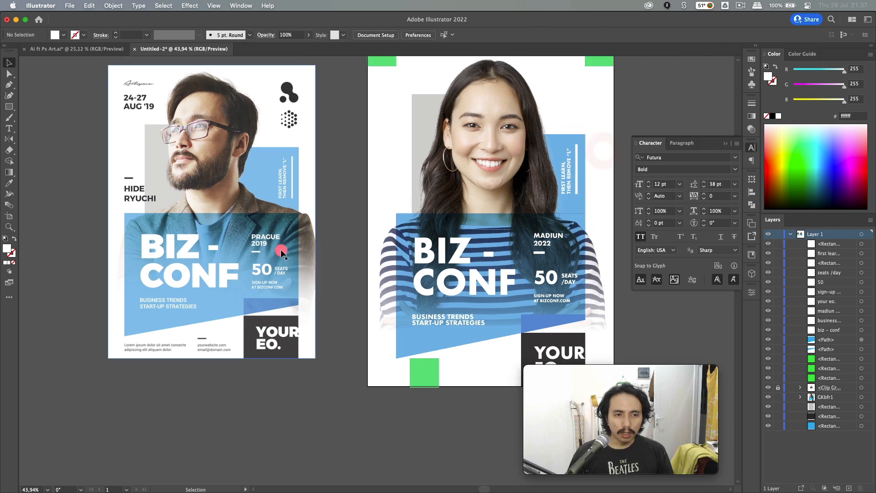
# - Copy the MADIUN 2022 text and its dash to the left and give them the dark box colour
pyautogui.click(560, 236)
pyautogui.keyDown('shift'); pyautogui.click(540, 253); pyautogui.keyUp('shift')
pyautogui.moveTo(540, 253); pyautogui.dragTo(403, 190)
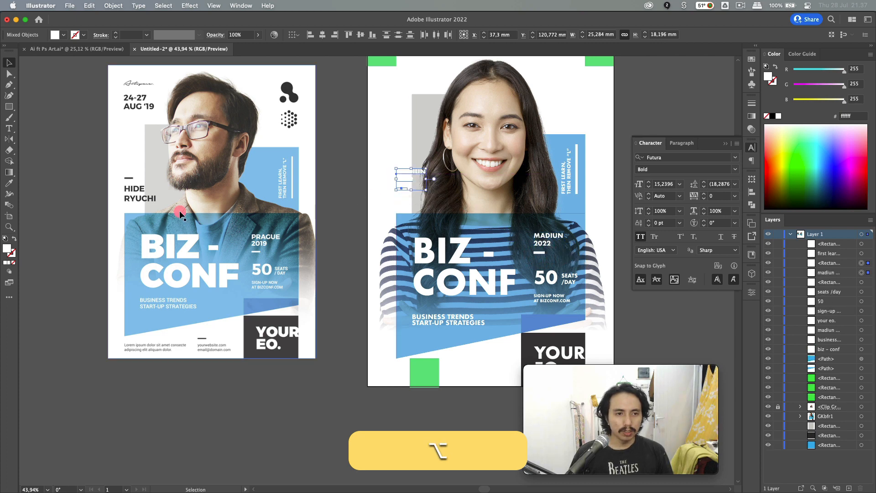
pyautogui.press('i')
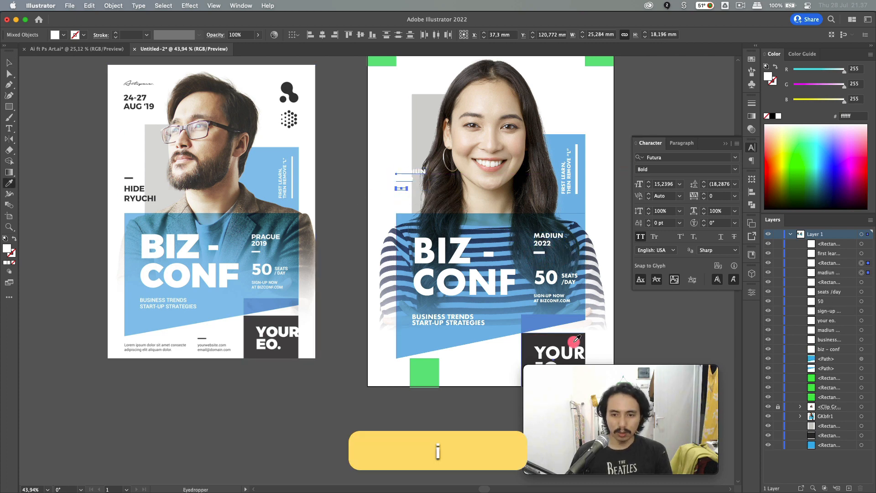
pyautogui.click(528, 345)
pyautogui.press('v')
# - Retype the copied text as the speaker's name and settle its position beside the portrait
pyautogui.doubleClick(404, 178)
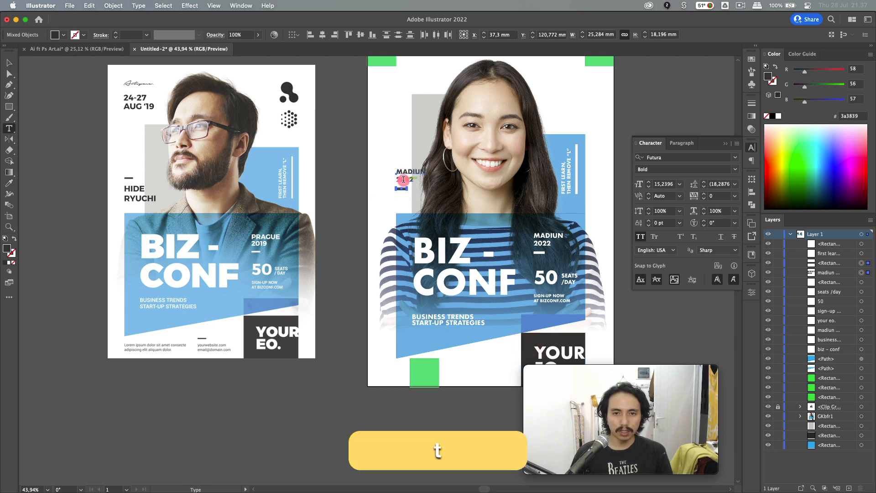
pyautogui.press('super+a')
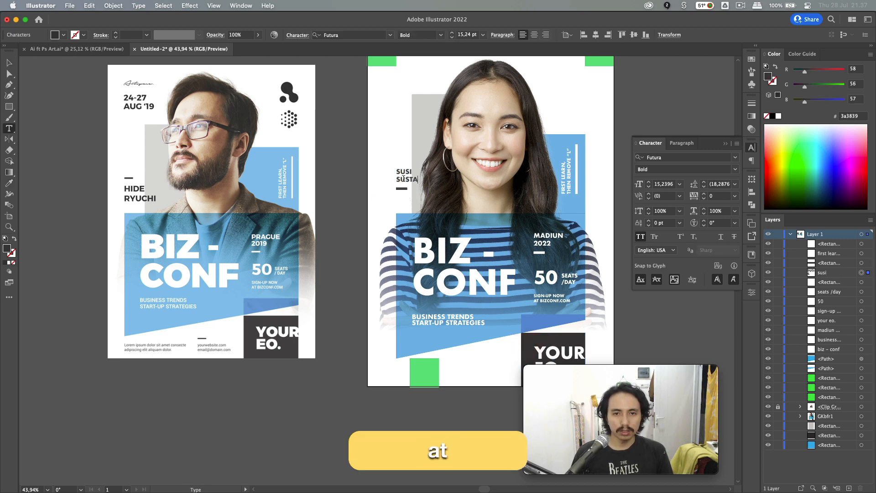
pyautogui.press('Escape')
pyautogui.moveTo(404, 178)
pyautogui.mouseDown()
pyautogui.moveTo(413, 211)
pyautogui.moveTo(406, 155)
pyautogui.moveTo(404, 187)
pyautogui.mouseUp()
pyautogui.click(380, 178)
pyautogui.click(406, 163)
pyautogui.click(372, 178)
pyautogui.press('super+z')
pyautogui.click(364, 179)
pyautogui.scroll(3, 363, 179)
pyautogui.hscroll(2, 364, 179)
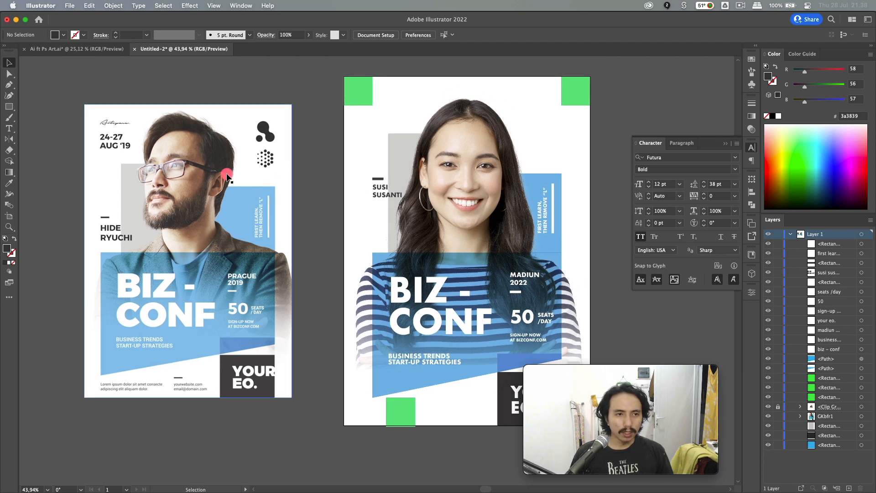
# - Copy the name text to the poster top as a two-line '24-27 / AUG '19' date and enlarge it
pyautogui.click(370, 202)
pyautogui.moveTo(383, 200); pyautogui.dragTo(383, 128)
pyautogui.hotkey('alt', 'shift', 't')
pyautogui.click(382, 128)
pyautogui.press('super+a')
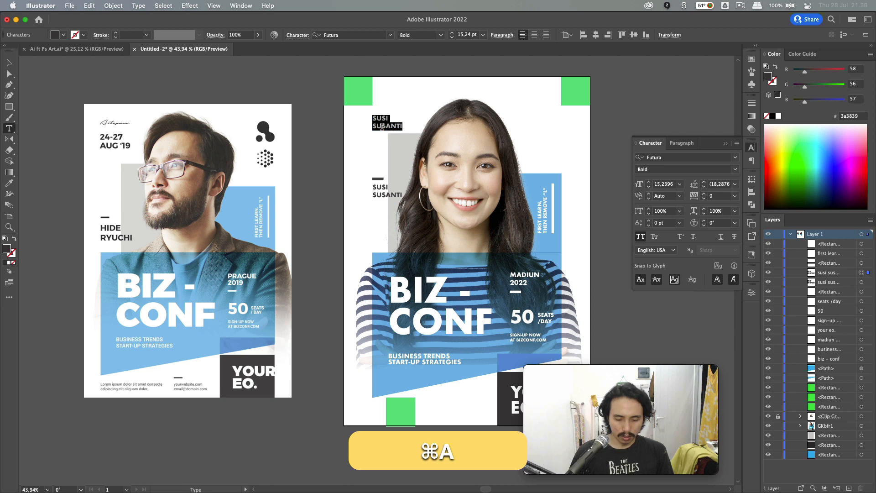
pyautogui.write('24-27')
pyautogui.press('Return')
pyautogui.write('au')
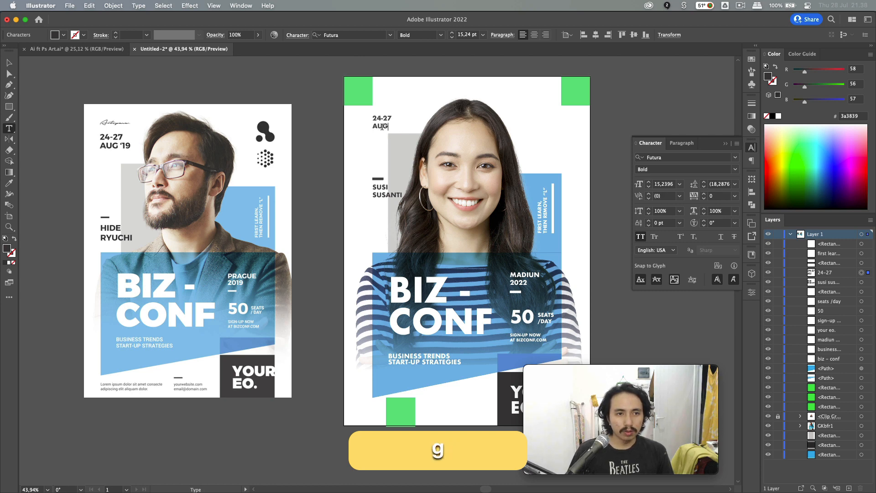
pyautogui.write("g '19")
pyautogui.press('Escape')
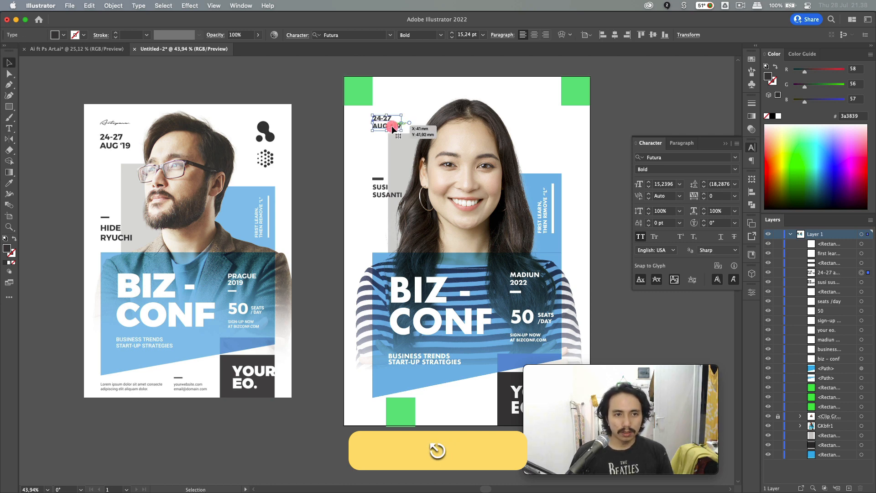
pyautogui.moveTo(401, 118); pyautogui.dragTo(422, 99)
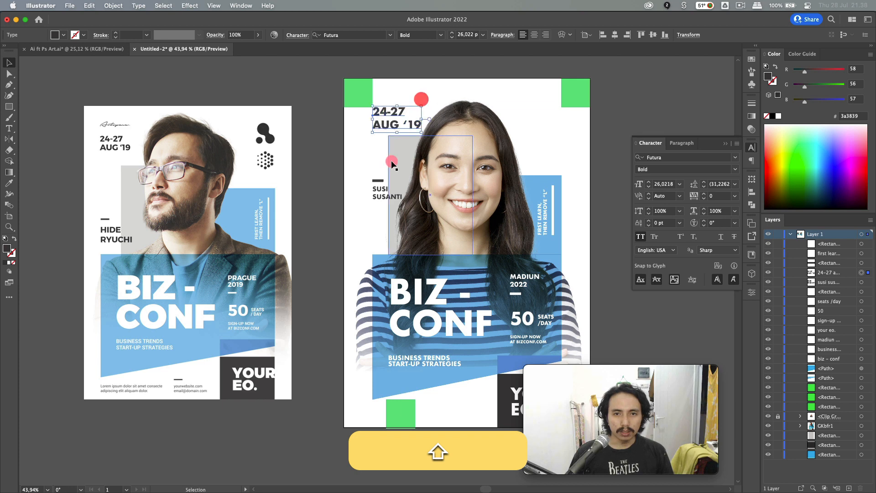
# - Shorten the grey rectangle from its top and move the date text down slightly
pyautogui.click(392, 162)
pyautogui.moveTo(430, 135); pyautogui.dragTo(430, 149)
pyautogui.click(333, 149)
pyautogui.moveTo(395, 125); pyautogui.dragTo(410, 145)
pyautogui.click(345, 158)
# - Replace the bottom green square with a copy of the date text
pyautogui.hscroll(3, 345, 158)
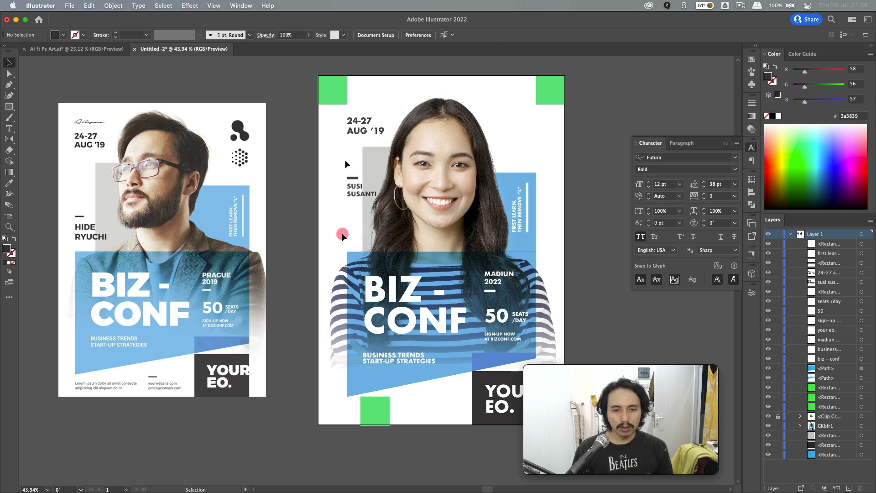
pyautogui.click(376, 406)
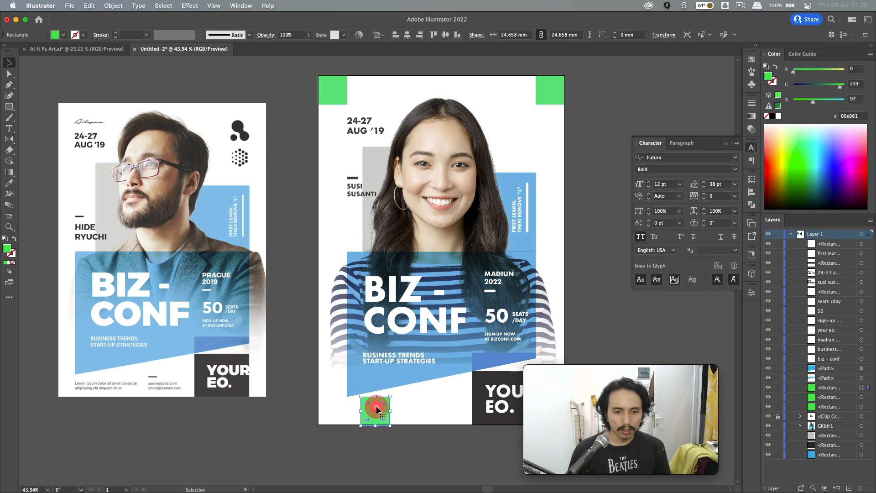
pyautogui.press('BackSpace')
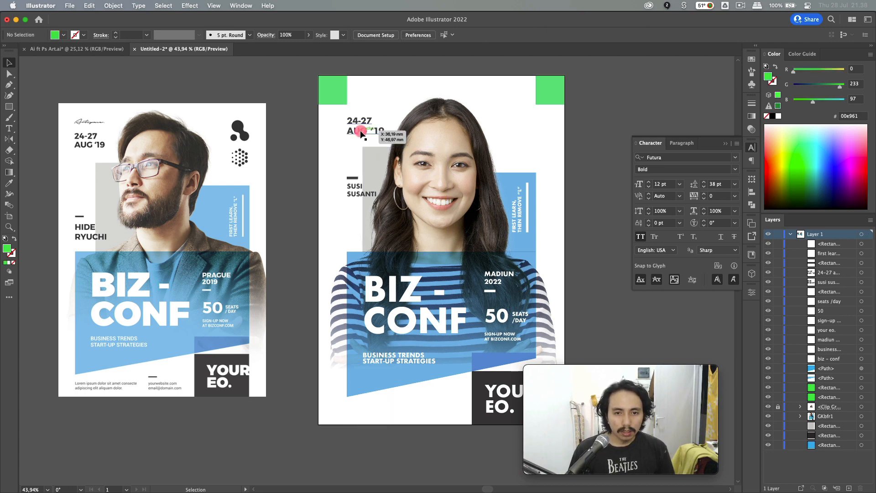
pyautogui.moveTo(358, 122); pyautogui.dragTo(372, 408)
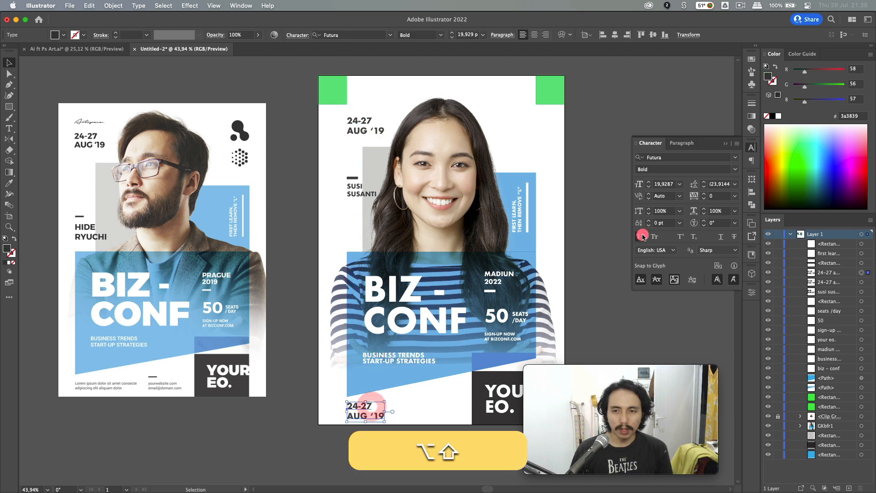
pyautogui.click(656, 158)
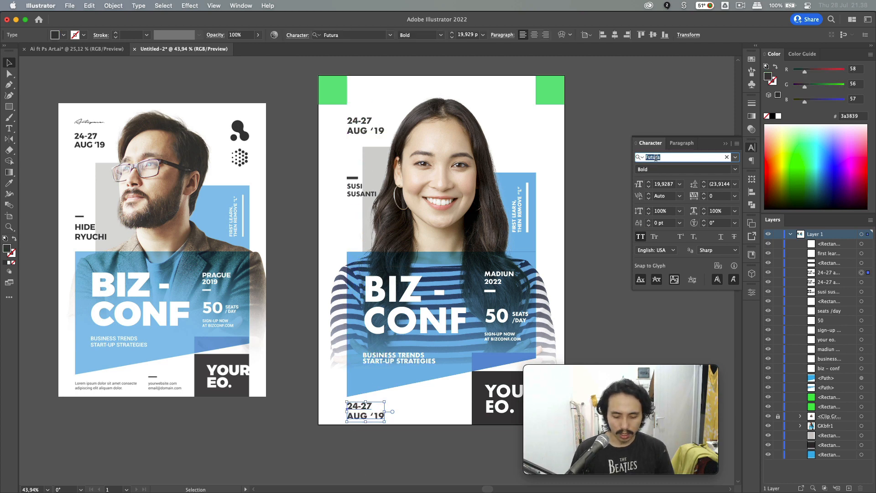
# - Set the bottom date copy to Roboto Light with all caps turned off
pyautogui.write('roboto')
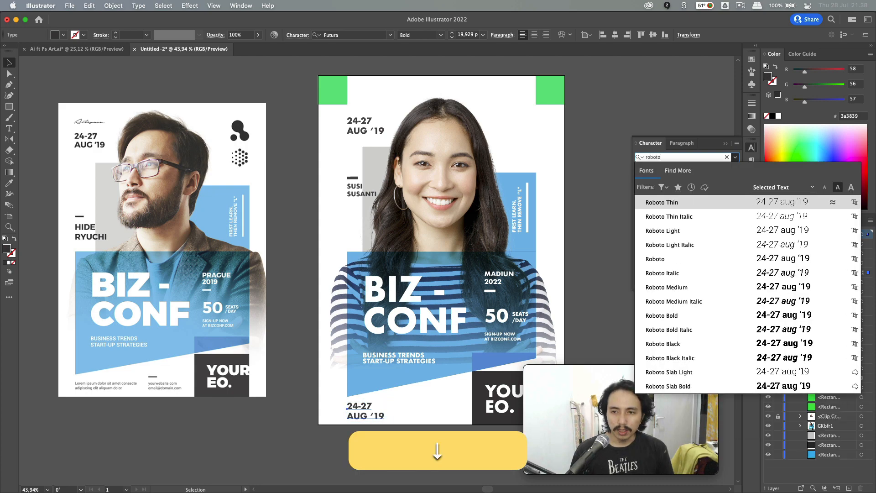
pyautogui.press('Down')
pyautogui.press('Down')
pyautogui.press('Return')
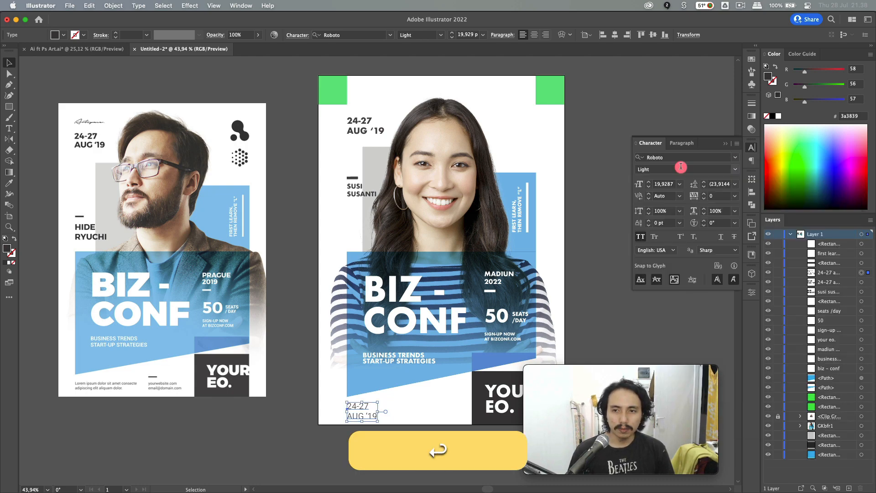
pyautogui.click(643, 238)
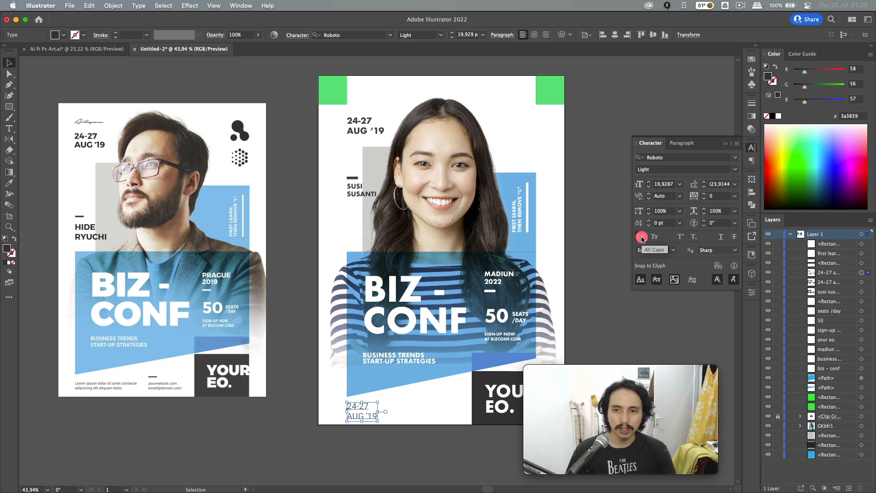
# - Retype the bottom copy as 'Lorem ipsum dolor sit amet conse adipicing Lorem ipsum dolor' footer text
pyautogui.doubleClick(363, 416)
pyautogui.press('super+t')
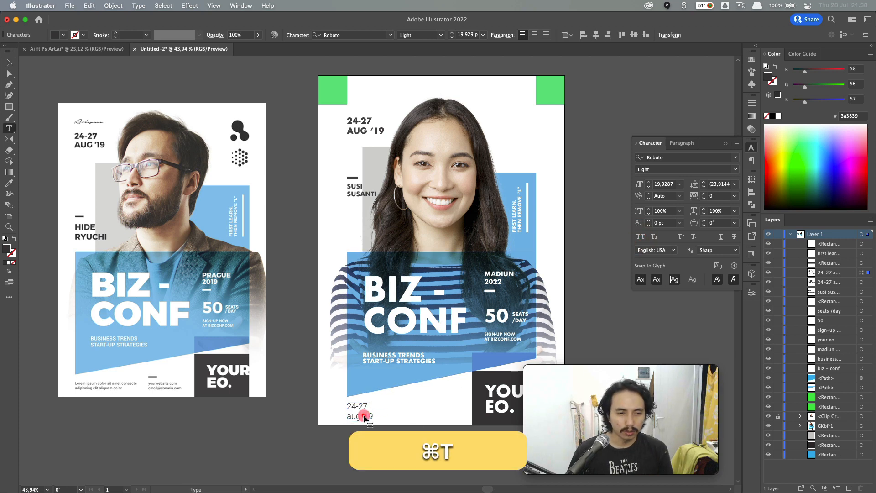
pyautogui.press('super+a')
pyautogui.write('Lorem ip')
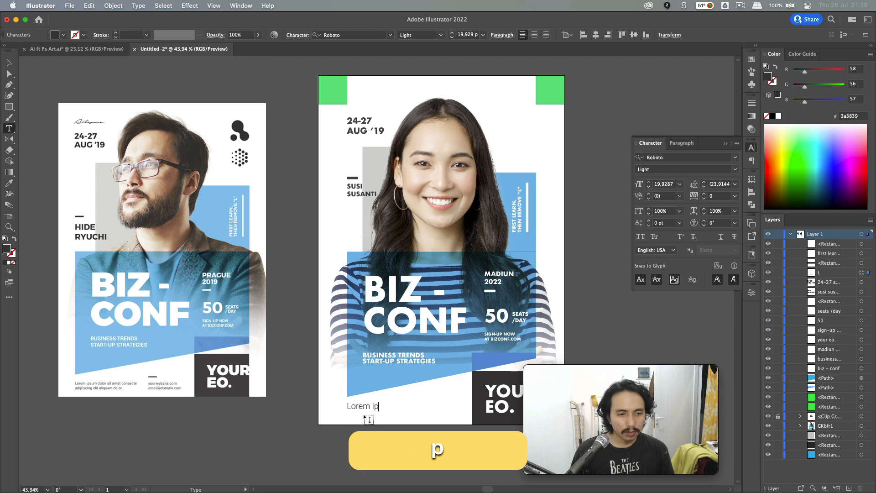
pyautogui.write('sum dolor sit amet conse')
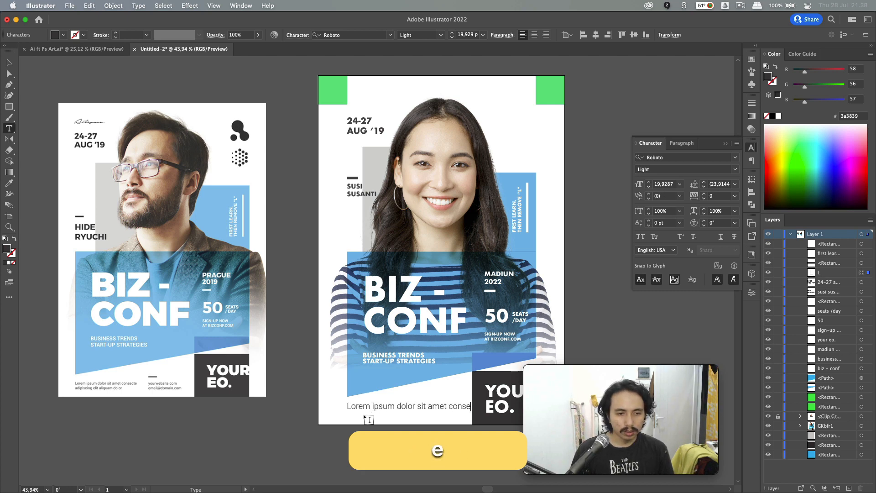
pyautogui.write(' adi')
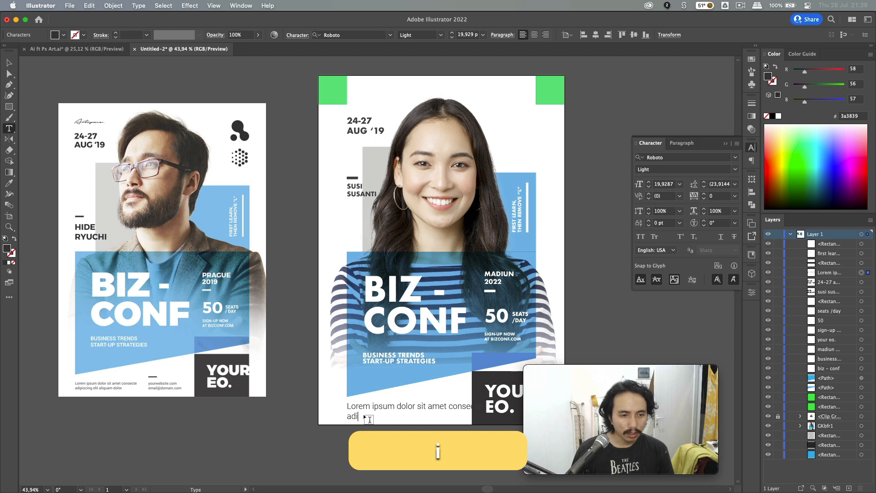
pyautogui.write('pi')
pyautogui.press('BackSpace')
pyautogui.write('icing')
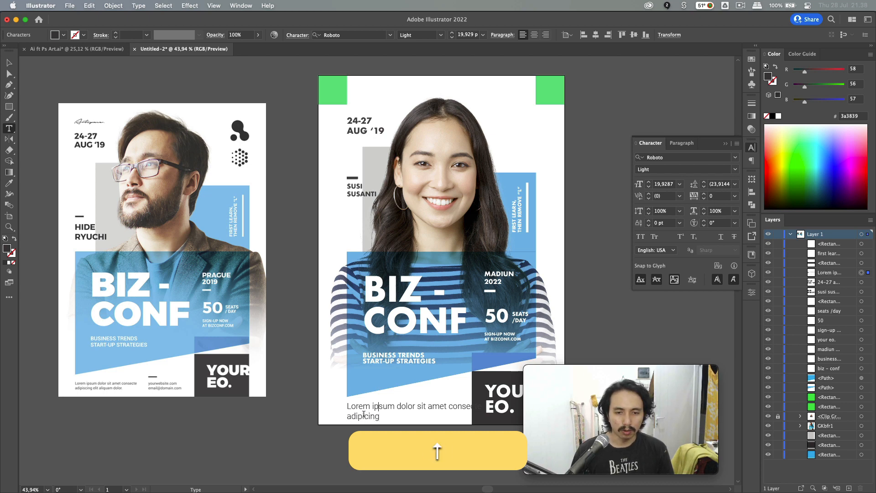
pyautogui.press('Up')
pyautogui.moveTo(412, 407); pyautogui.dragTo(336, 406)
pyautogui.press('super+c')
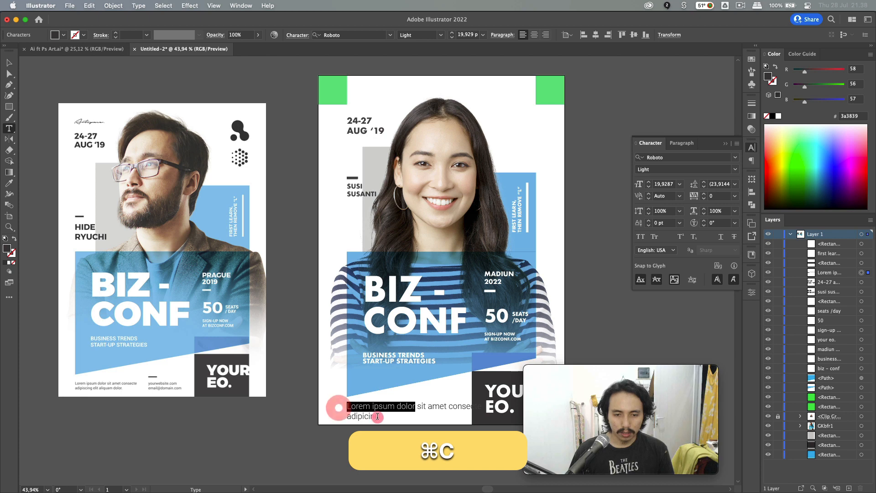
pyautogui.click(379, 416)
pyautogui.press('super+space')
pyautogui.press('super+v')
pyautogui.press('Escape')
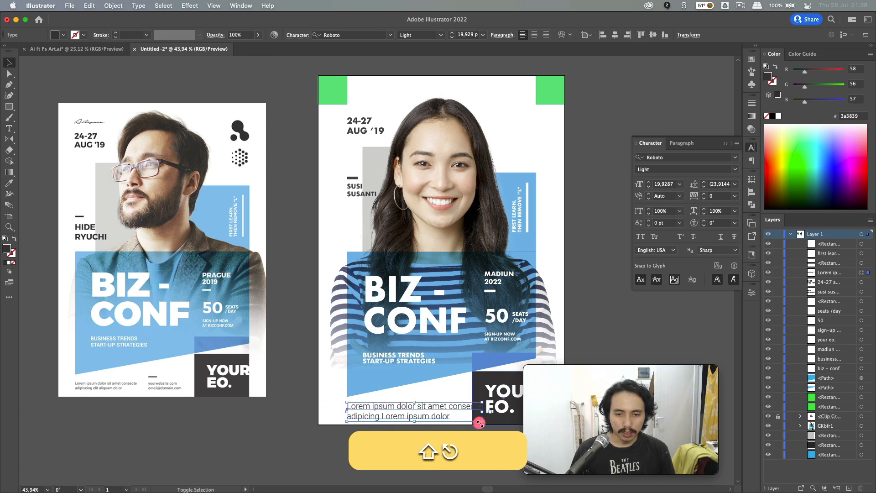
# - Shrink the footer text block and nudge it into place
pyautogui.moveTo(474, 423); pyautogui.dragTo(418, 412)
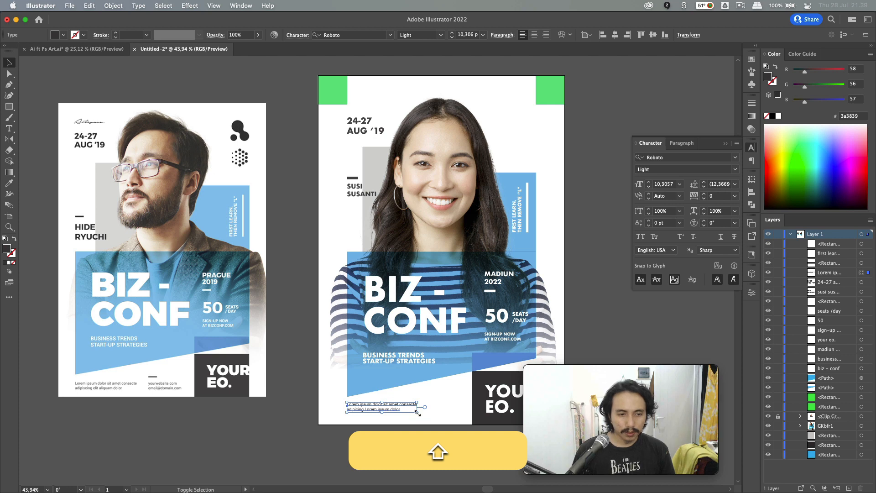
pyautogui.hotkey('shift', 'Down')
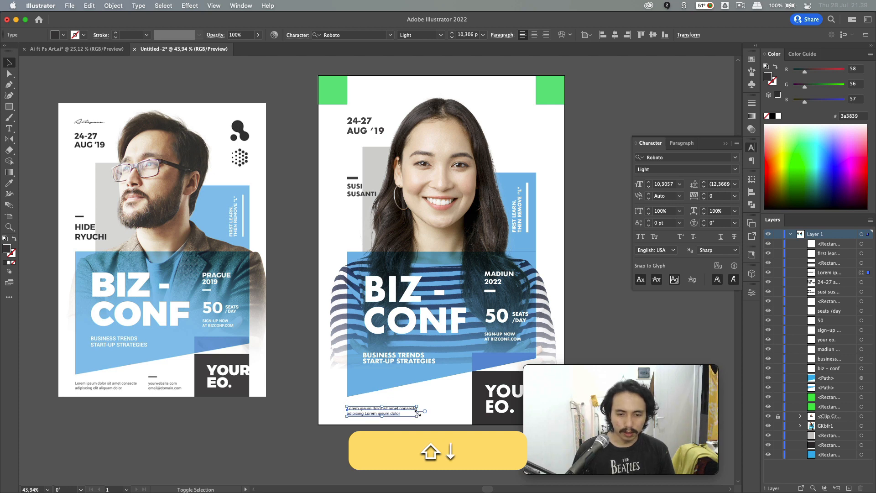
pyautogui.press('Up')
pyautogui.press('Up')
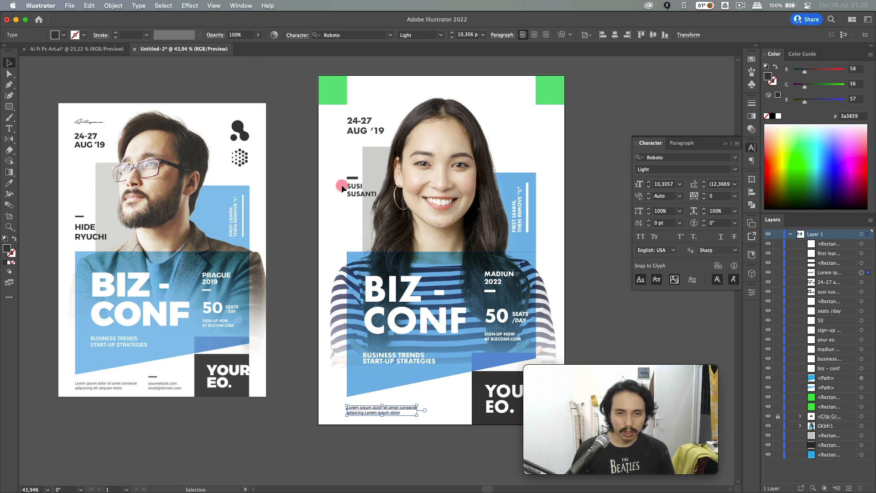
pyautogui.click(322, 376)
pyautogui.moveTo(352, 413); pyautogui.dragTo(446, 417)
pyautogui.press('t')
pyautogui.tripleClick(448, 413)
pyautogui.write('youtwe')
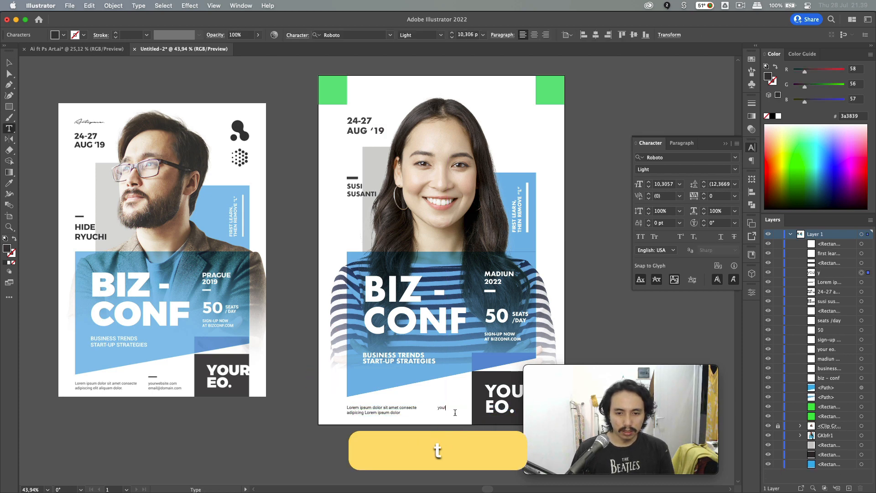
pyautogui.press('BackSpace')
pyautogui.press('BackSpace')
pyautogui.press('BackSpace')
pyautogui.write('r')
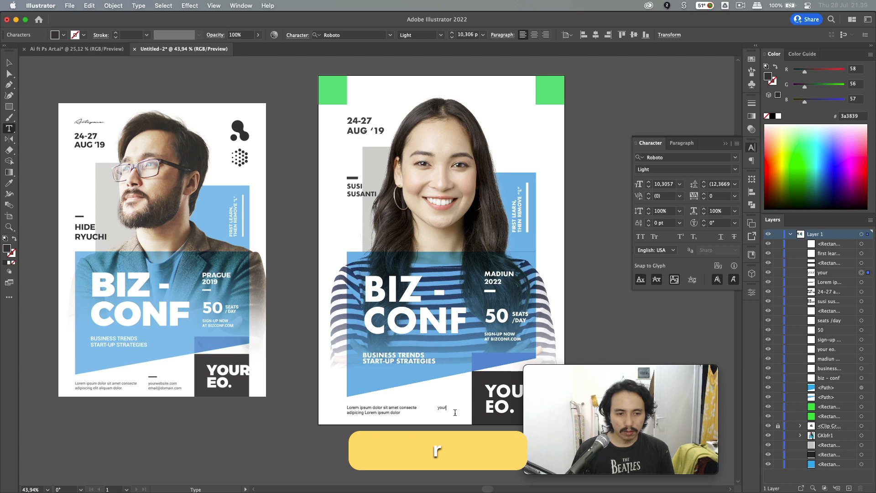
pyautogui.write('website.com')
pyautogui.press('Return')
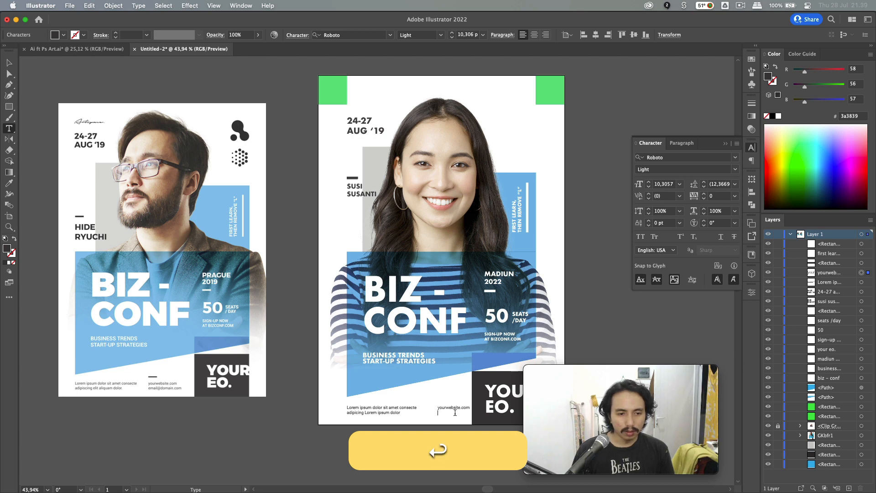
pyautogui.write('email@domain')
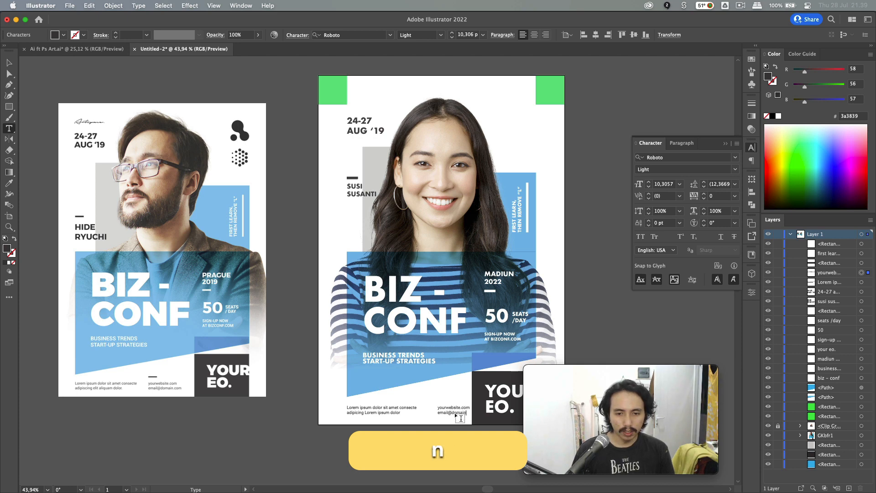
pyautogui.write('.com')
pyautogui.press('Escape')
pyautogui.hotkey('shift', 'Left')
pyautogui.hotkey('shift', 'Left')
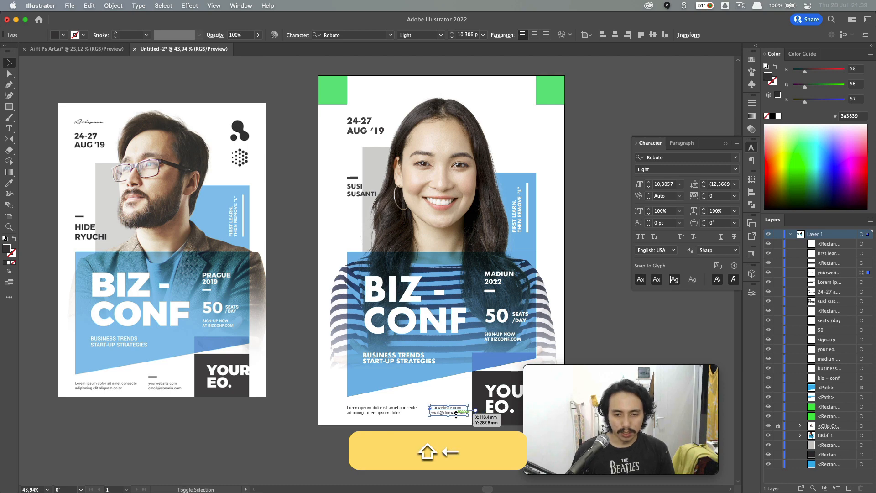
pyautogui.click(417, 442)
pyautogui.hscroll(3, 416, 443)
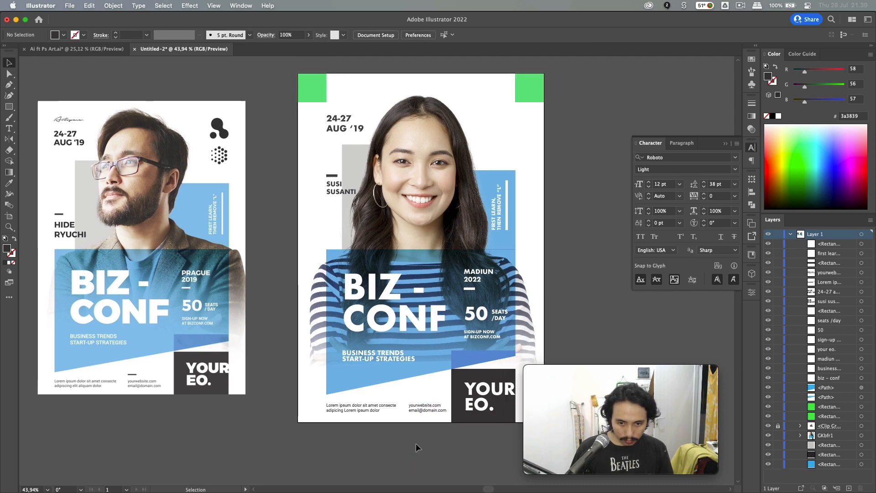
# - Copy the MADIUN dash above the footer contact text and colour it dark
pyautogui.click(494, 304)
pyautogui.scroll(3, 462, 288)
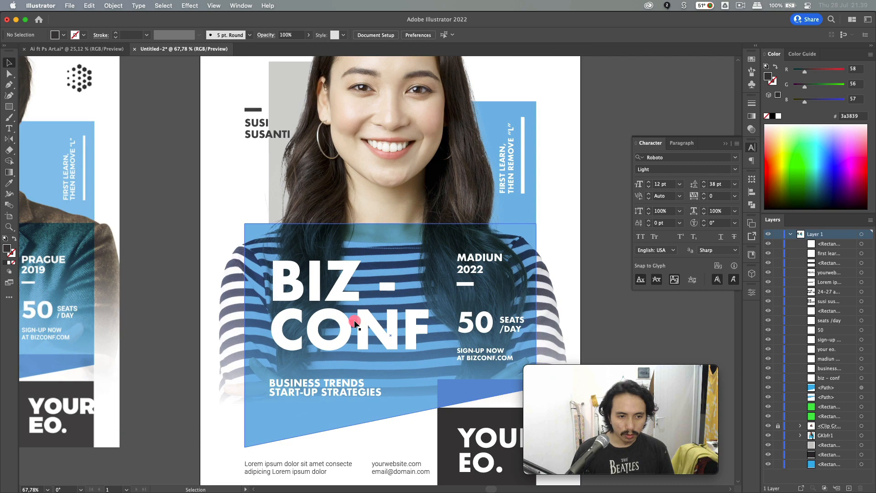
pyautogui.keyDown('alt'); pyautogui.moveTo(467, 284); pyautogui.dragTo(382, 449); pyautogui.keyUp('alt')
pyautogui.press('i')
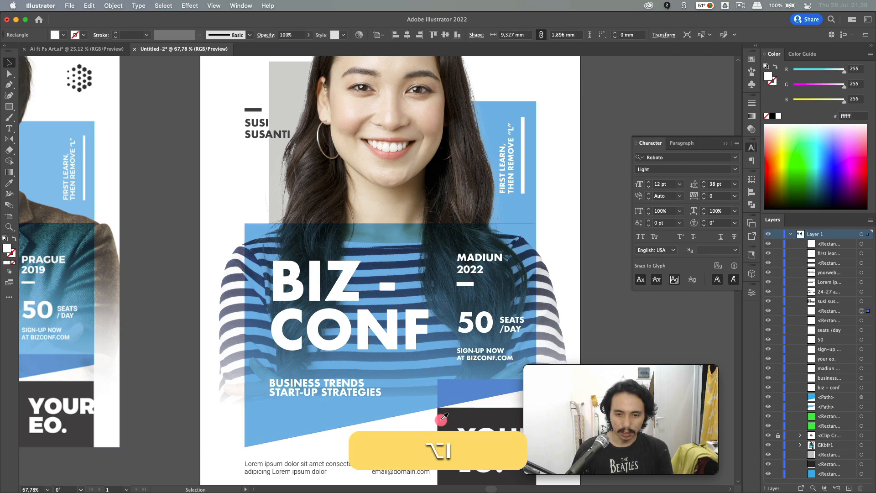
pyautogui.click(447, 419)
pyautogui.press('v')
pyautogui.click(407, 426)
pyautogui.scroll(-4, 407, 426)
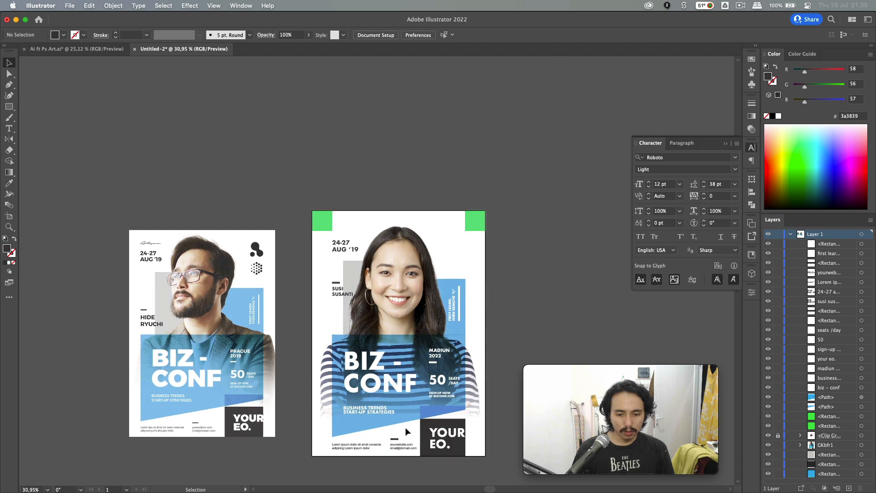
# - Delete the top-left green square on the right poster
pyautogui.press('super+Tab')
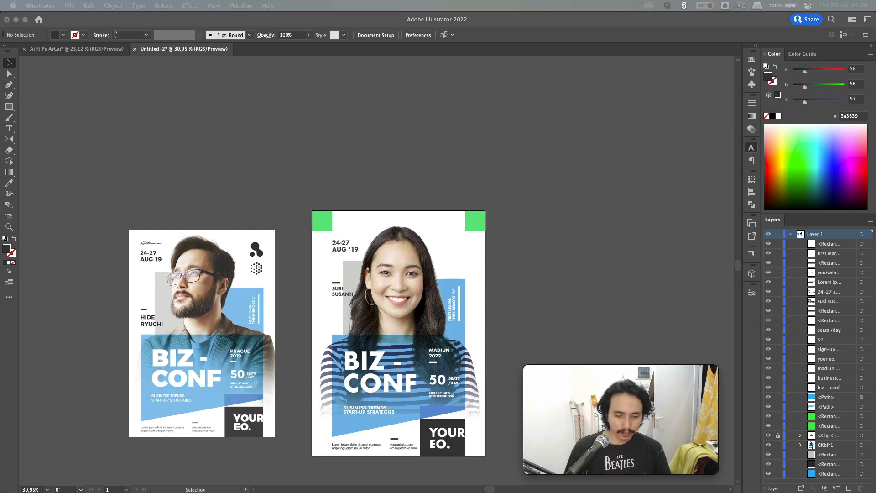
pyautogui.click(224, 257)
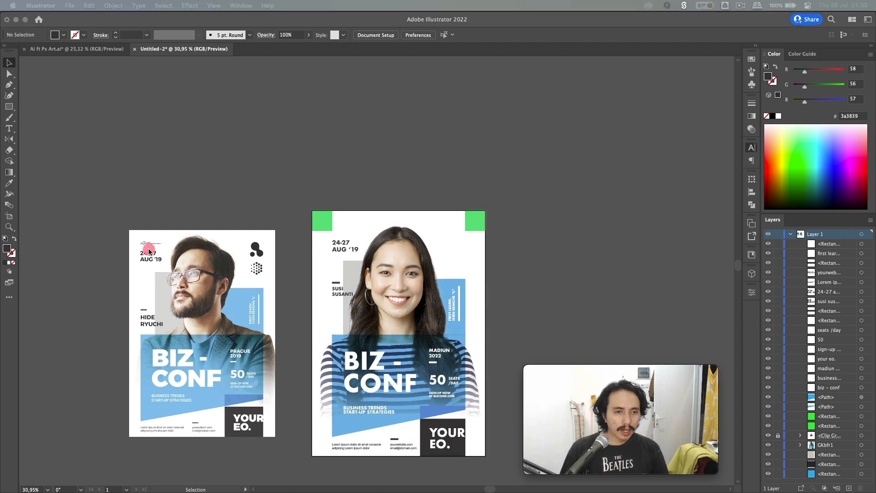
pyautogui.click(325, 215)
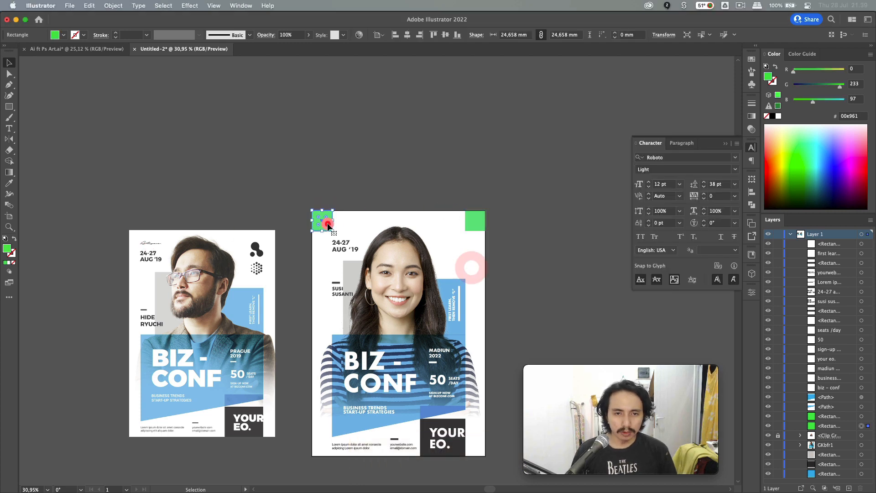
pyautogui.click(329, 225)
pyautogui.press('BackSpace')
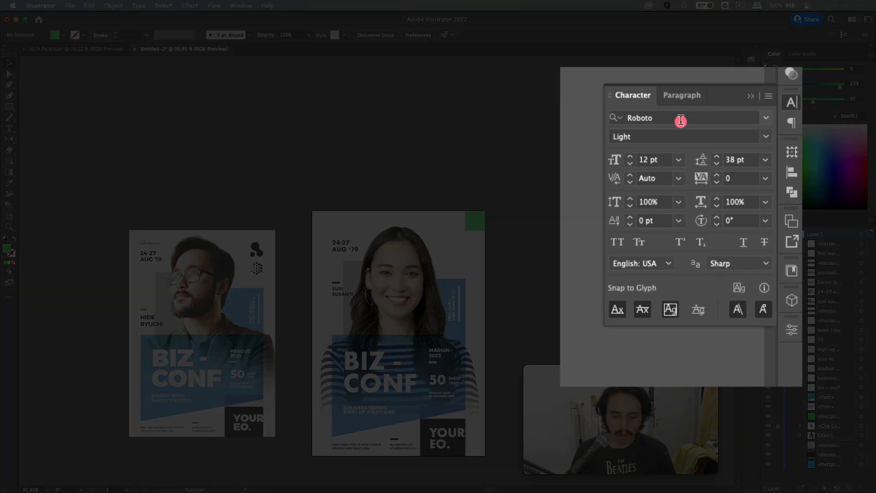
# - Add 'Keylearn' in August Stories DEMO Script and scale it into the top-left corner
pyautogui.click(681, 158)
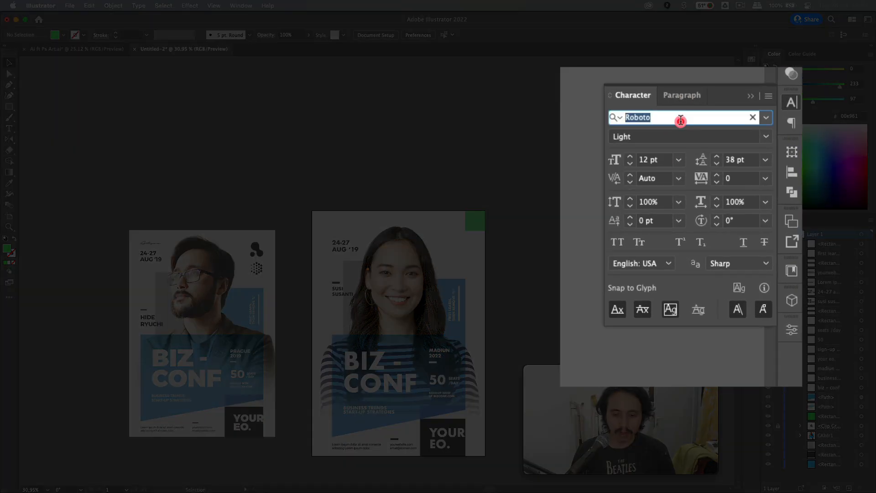
pyautogui.write('augus')
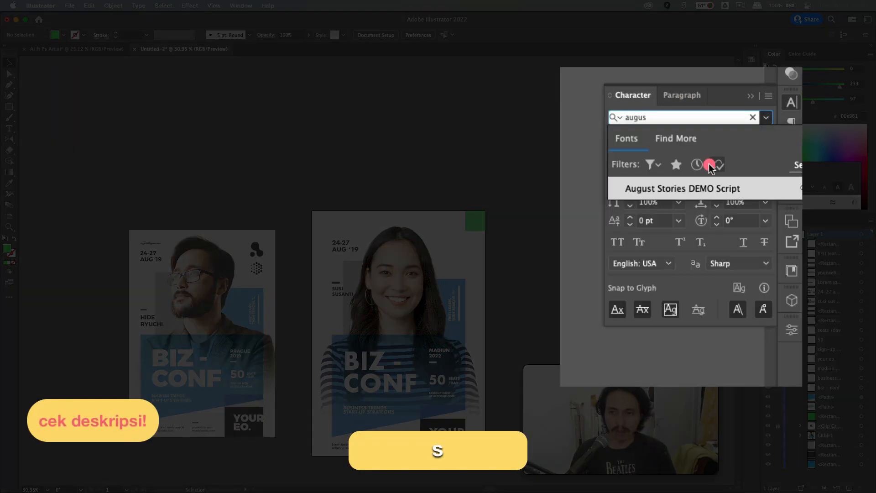
pyautogui.click(708, 189)
pyautogui.press('t')
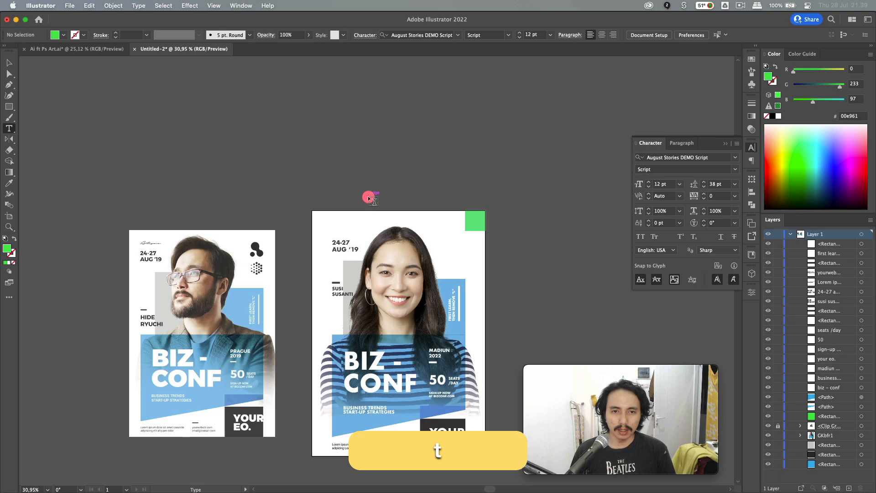
pyautogui.click(368, 197)
pyautogui.write('Ke')
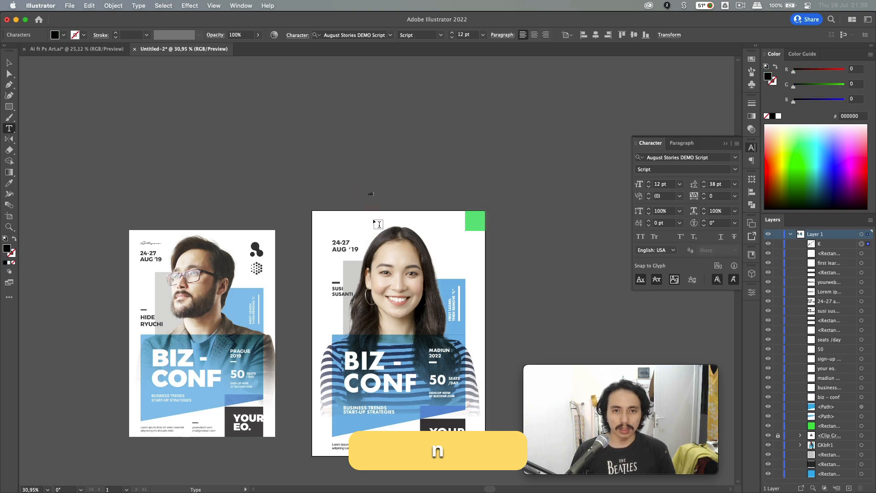
pyautogui.write('ylearn')
pyautogui.press('Escape')
pyautogui.scroll(5, 374, 220)
pyautogui.moveTo(376, 173); pyautogui.dragTo(341, 234)
pyautogui.click(342, 198)
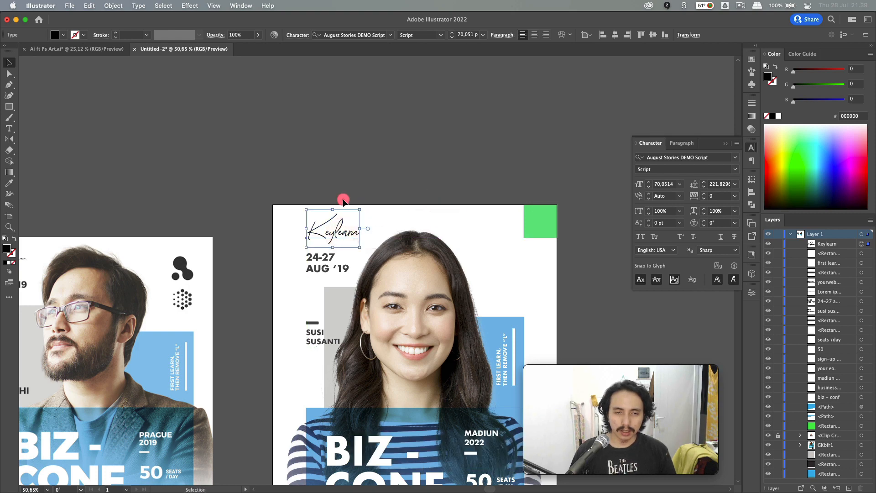
pyautogui.scroll(-3, 343, 201)
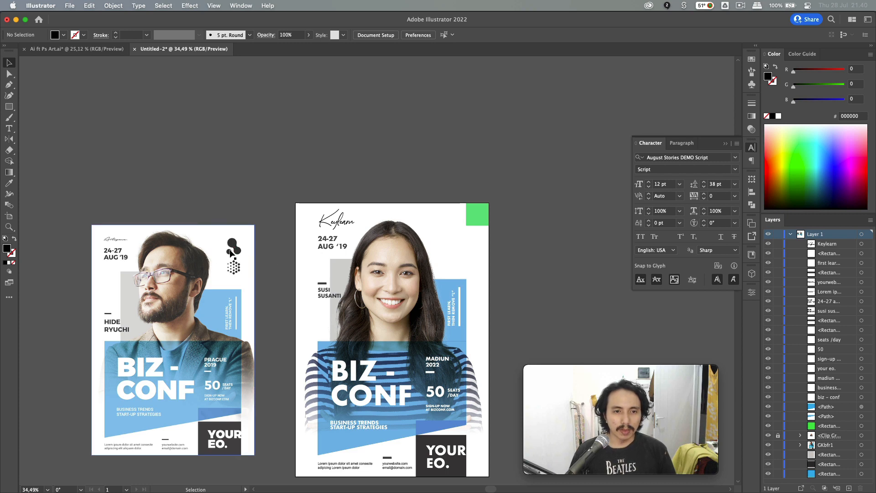
# - Draw two stacked light-grey squares and delete the top-right green square they replace
pyautogui.scroll(3, 231, 254)
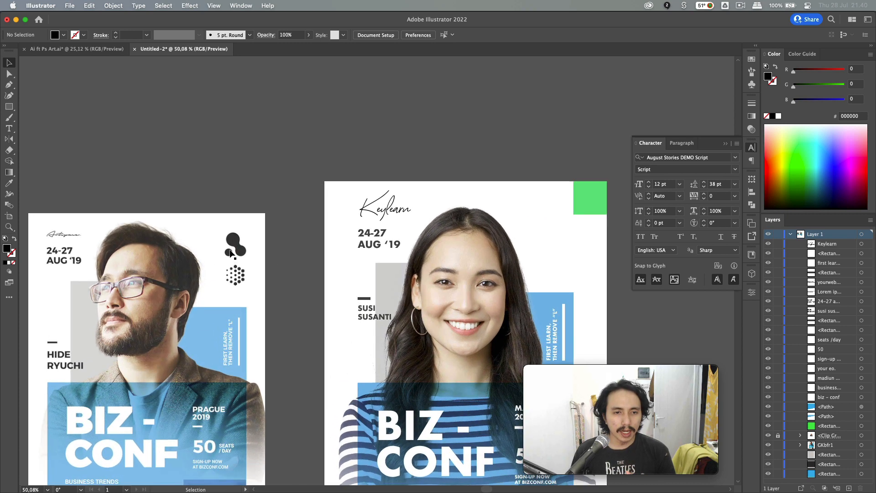
pyautogui.hscroll(3, 230, 249)
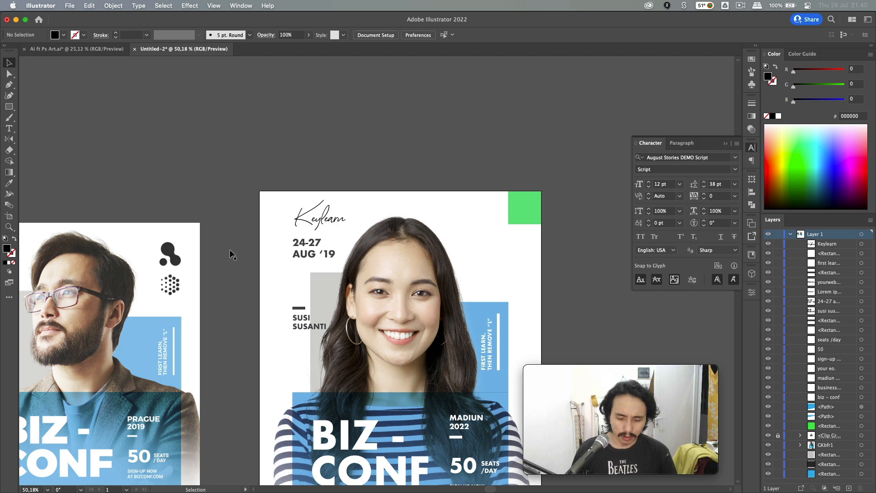
pyautogui.press('m')
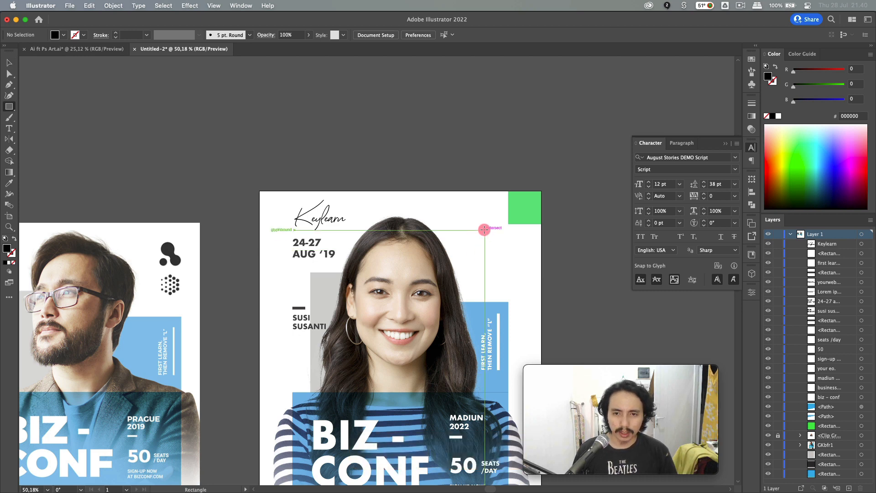
pyautogui.moveTo(484, 230); pyautogui.dragTo(509, 256)
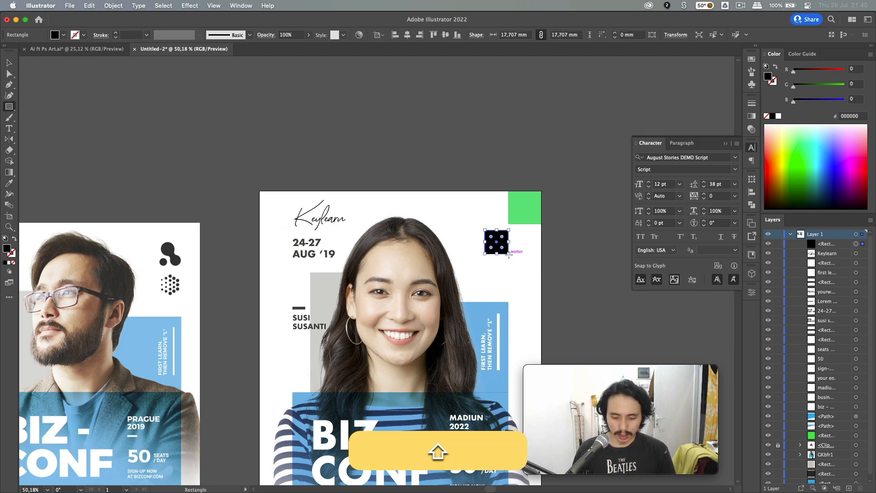
pyautogui.press('i')
pyautogui.click(336, 281)
pyautogui.press('v')
pyautogui.click(456, 196)
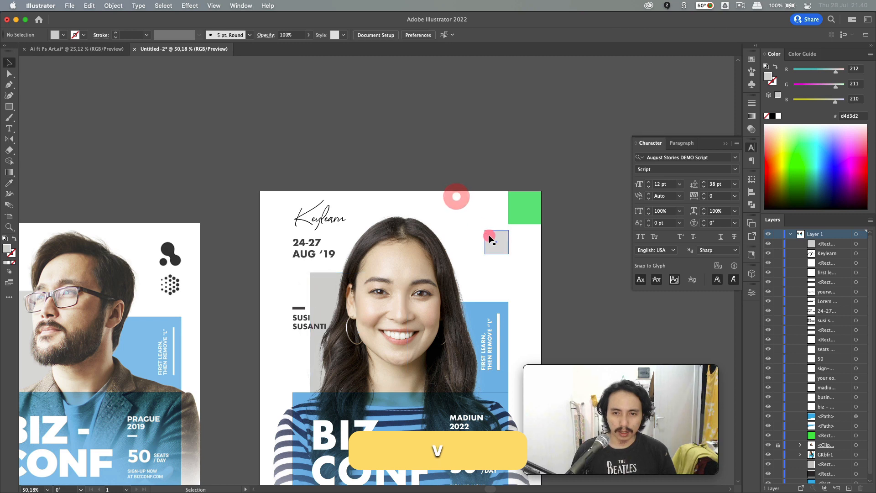
pyautogui.moveTo(489, 238); pyautogui.dragTo(492, 269)
pyautogui.click(525, 218)
pyautogui.press('BackSpace')
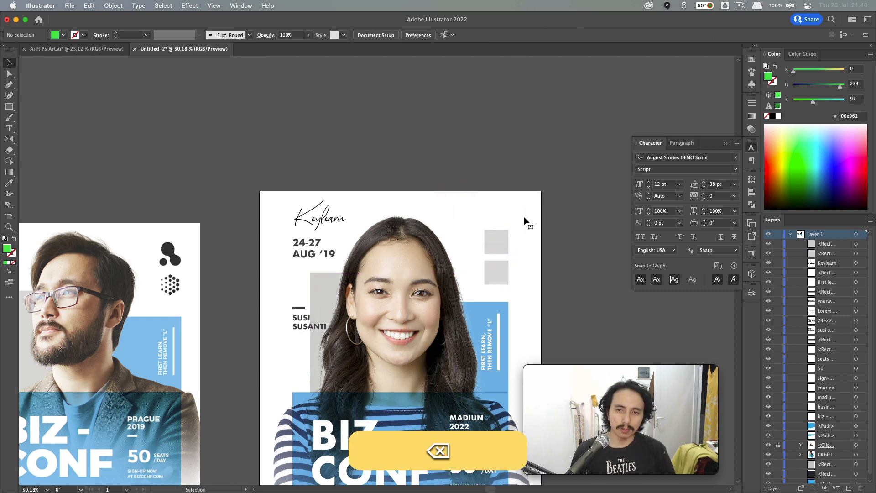
# - Show the poster full-screen in View > Presentation Mode
pyautogui.scroll(-5, 524, 218)
pyautogui.hscroll(1, 524, 219)
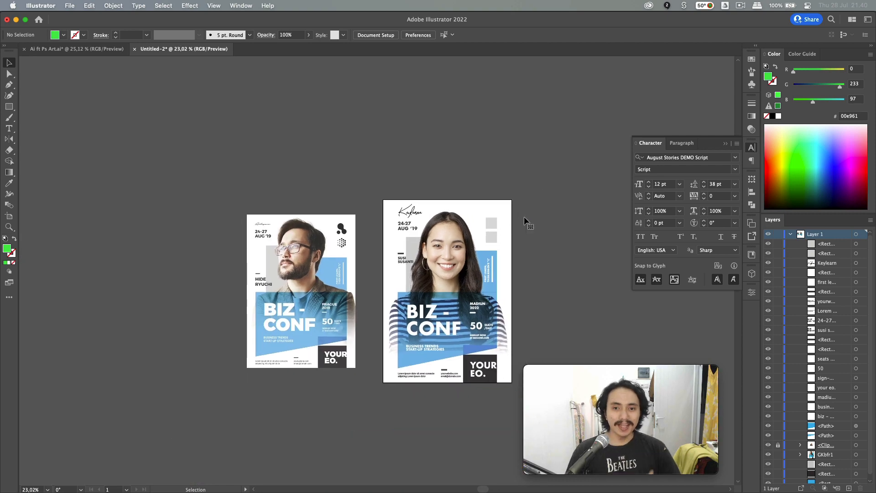
pyautogui.hscroll(2, 524, 216)
pyautogui.click(214, 5)
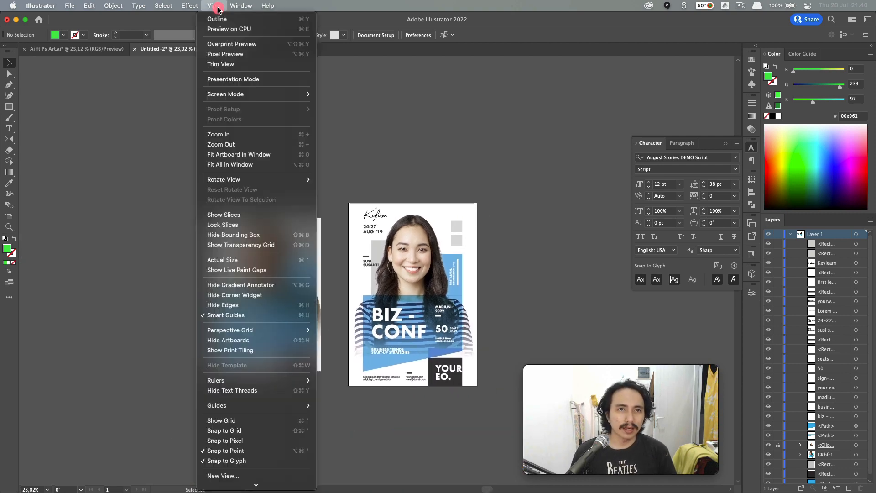
pyautogui.click(250, 79)
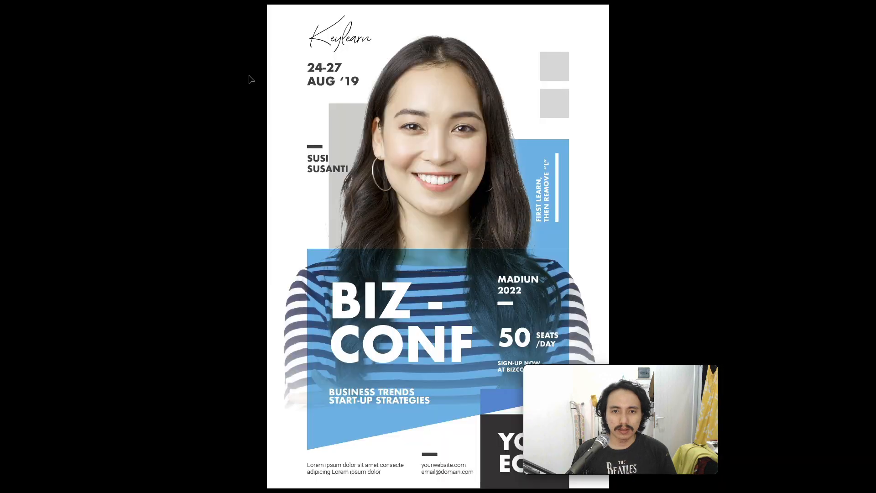